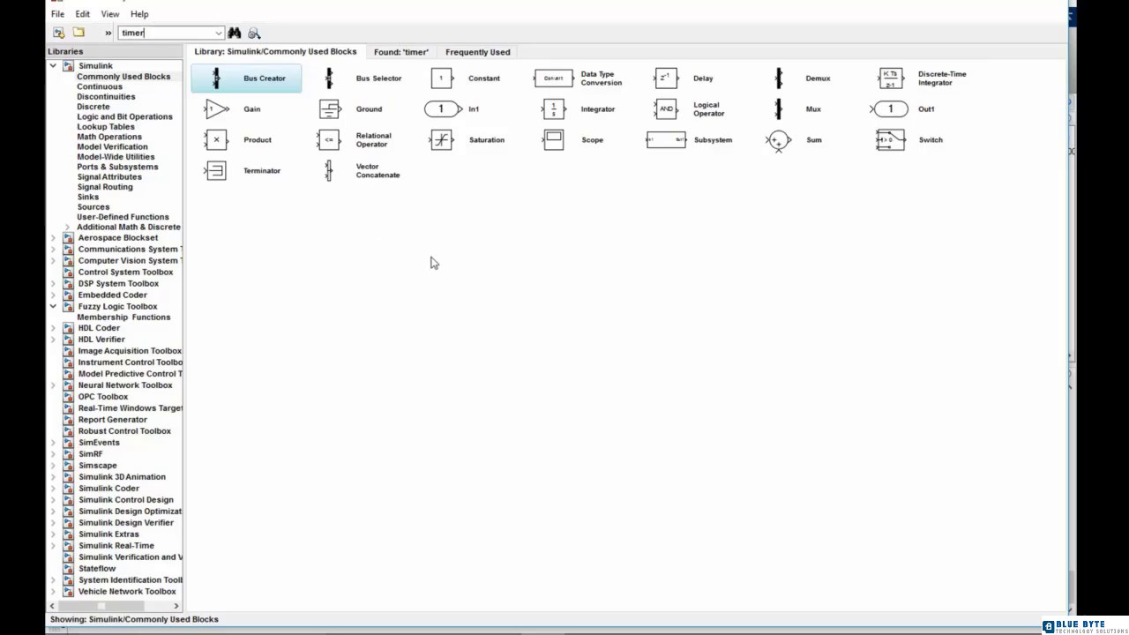
- Add a Product block from the Commonly Used Blocks library to a new model and maximize the model window
right_click(290, 152)
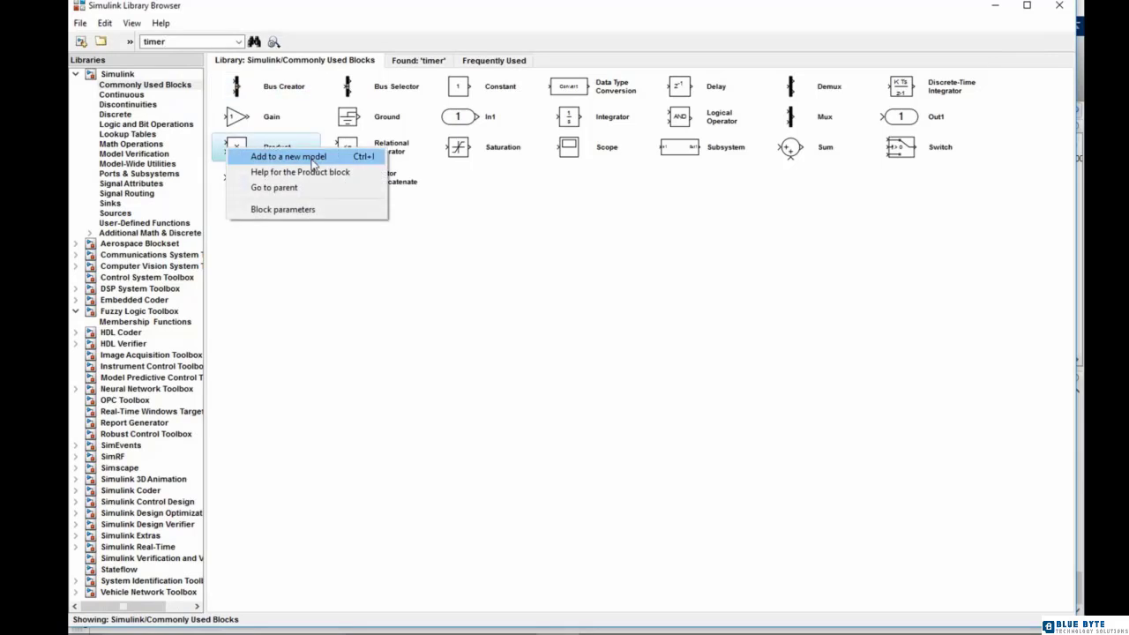
click(314, 159)
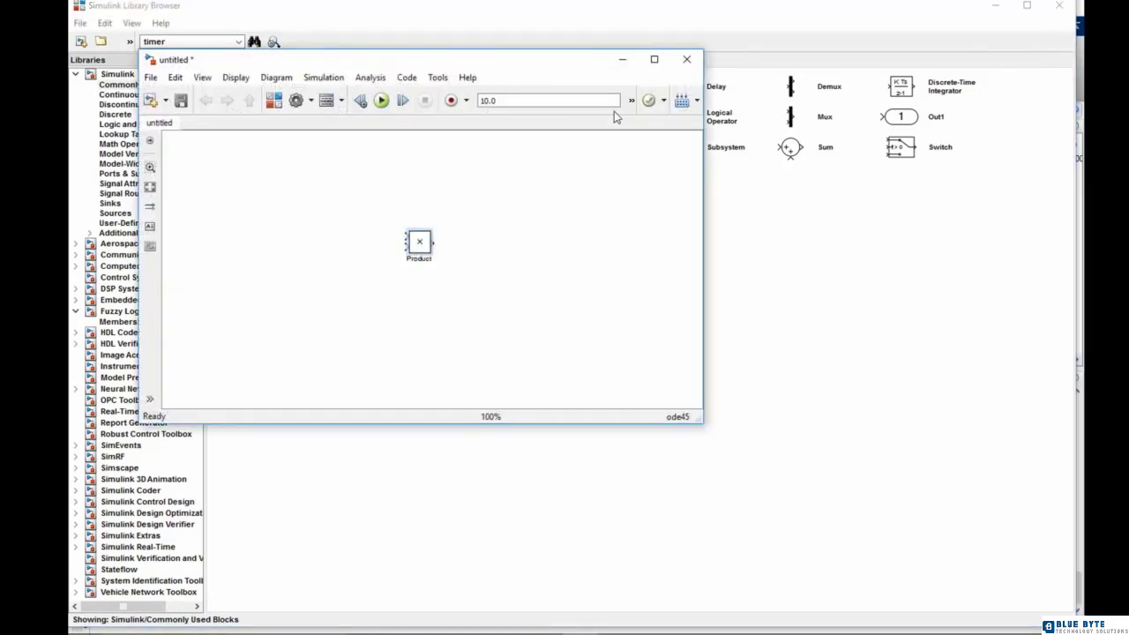
click(654, 59)
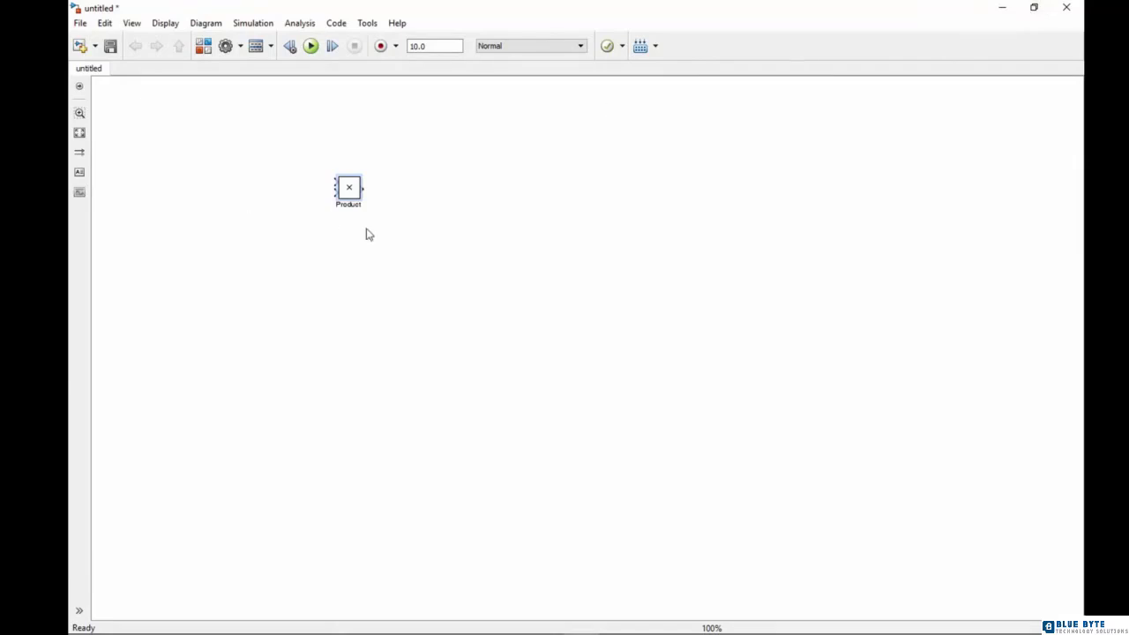
click(1034, 11)
drag(555, 67, 746, 157)
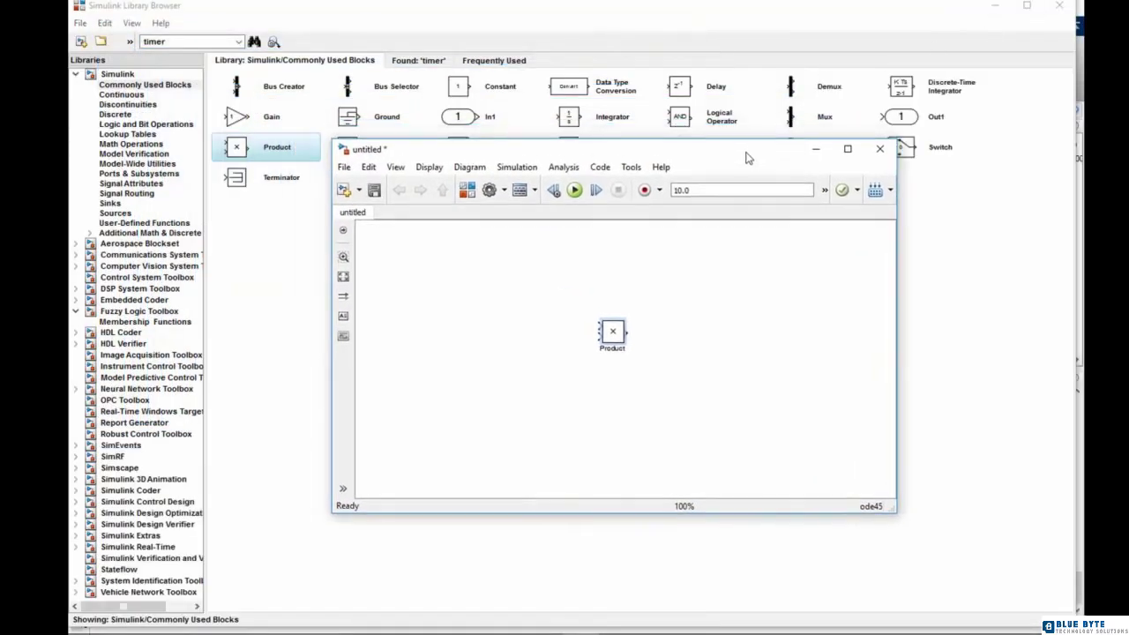
click(849, 150)
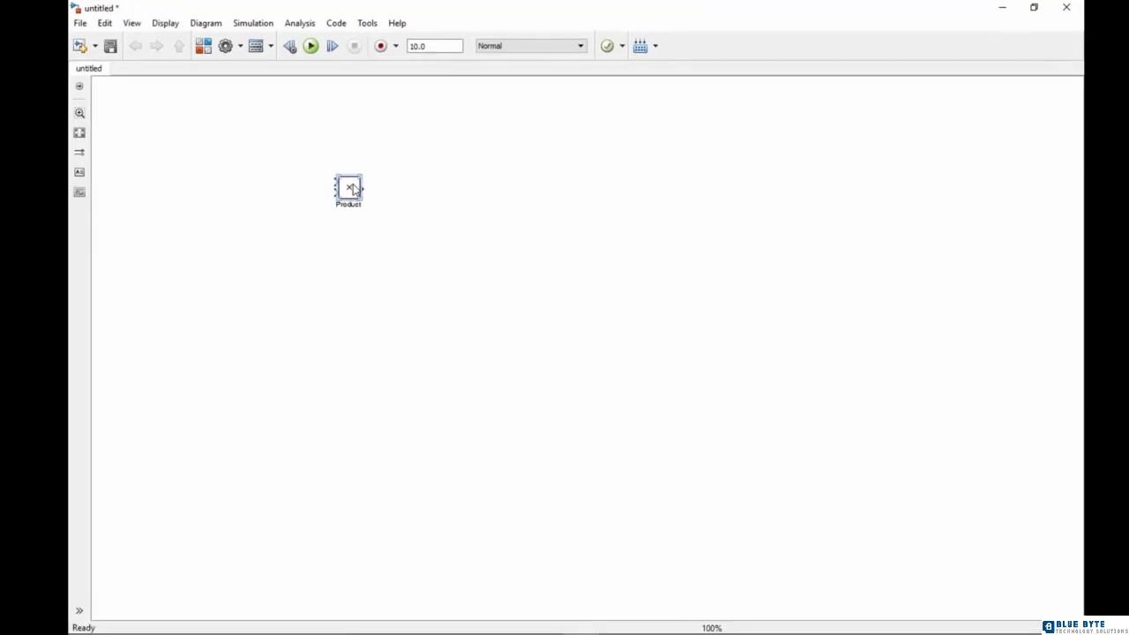
- Set the Product block's number of inputs to 3 and make the block slightly smaller
click(80, 132)
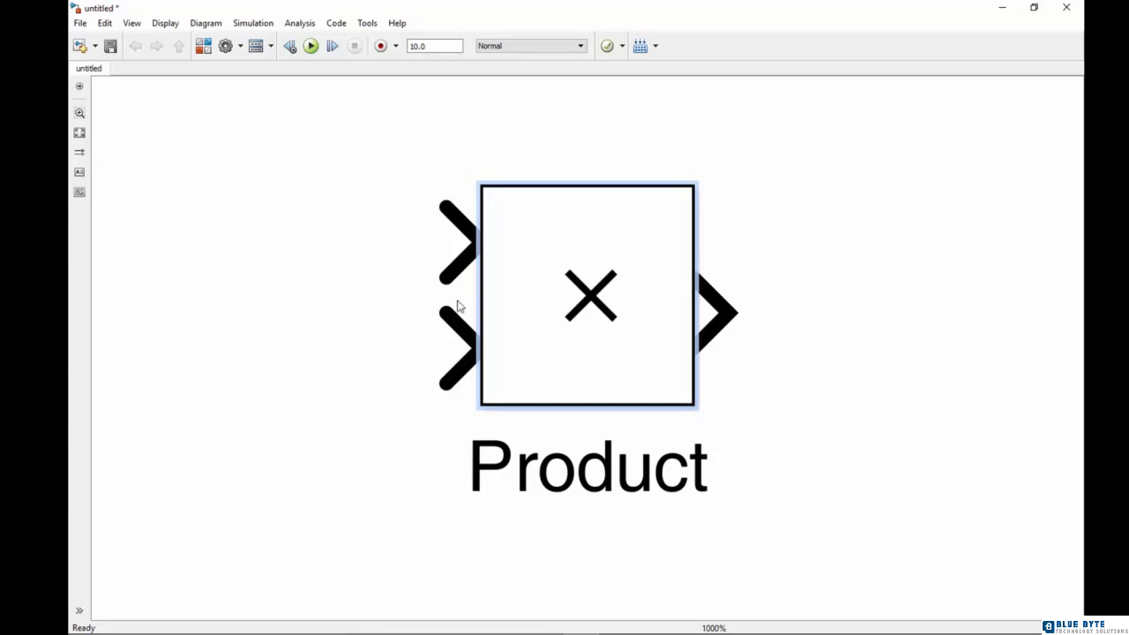
click(580, 314)
double_click(579, 314)
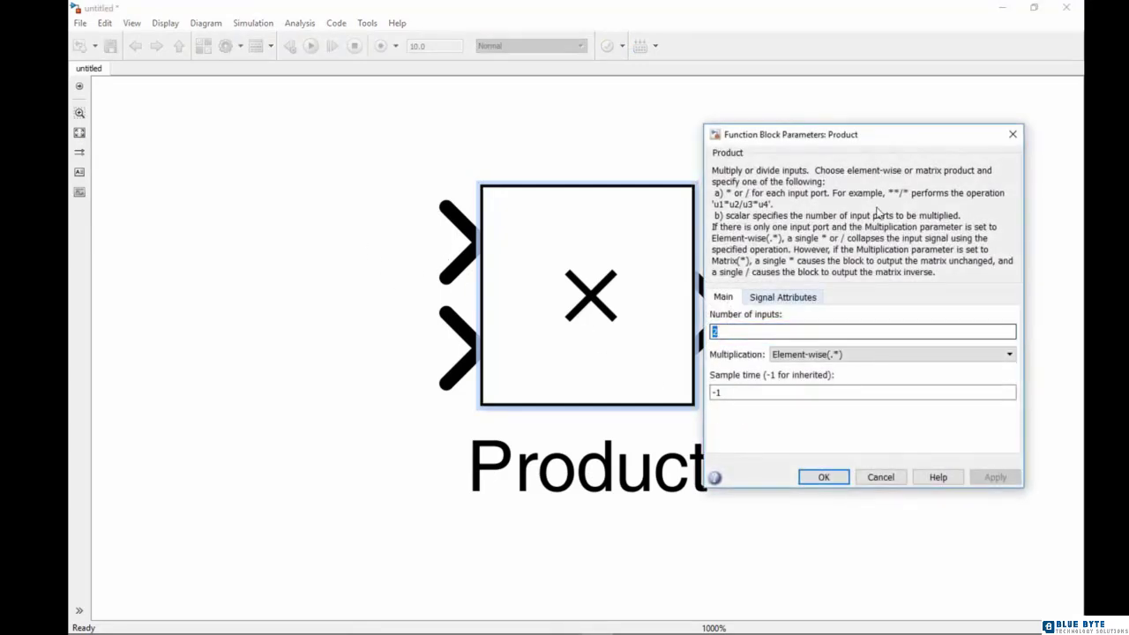
drag(870, 139, 709, 120)
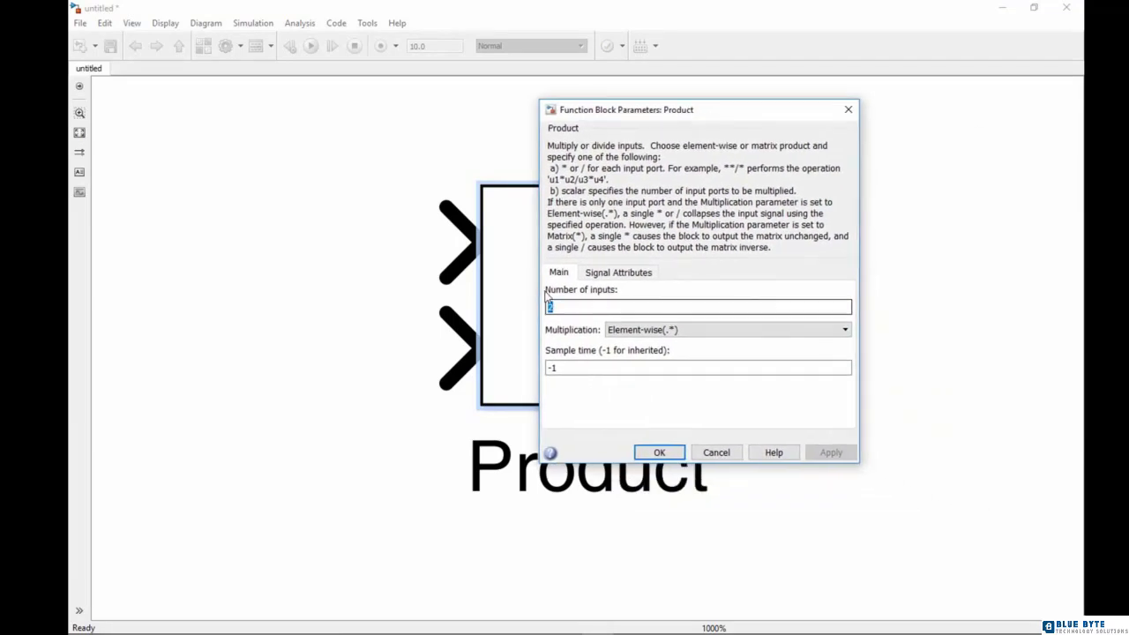
text(3)
click(660, 452)
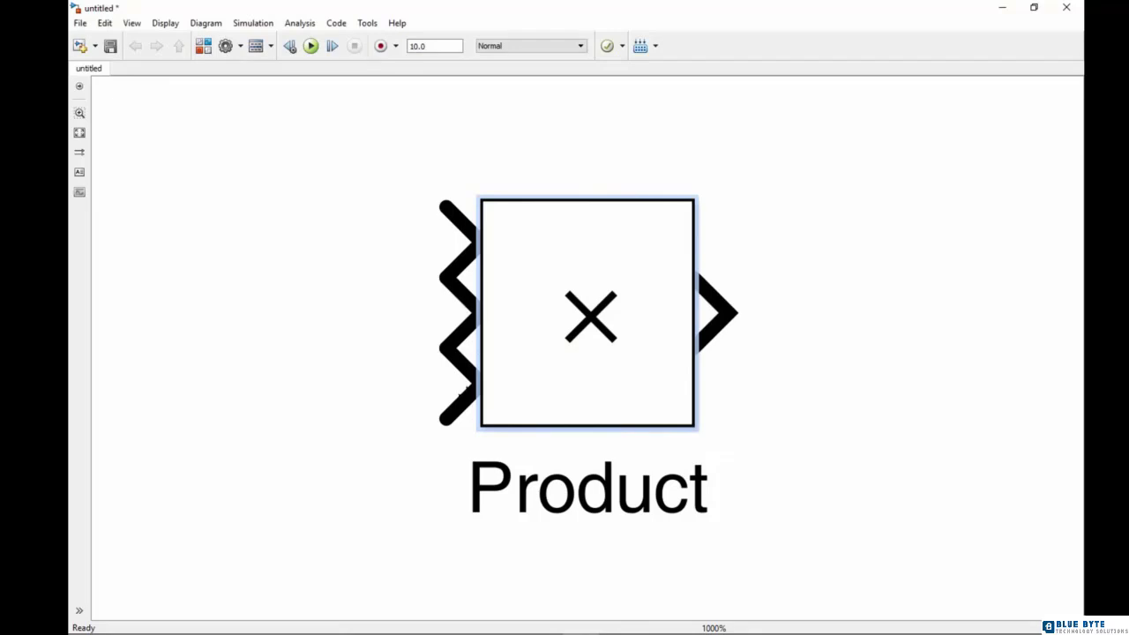
drag(696, 429, 649, 396)
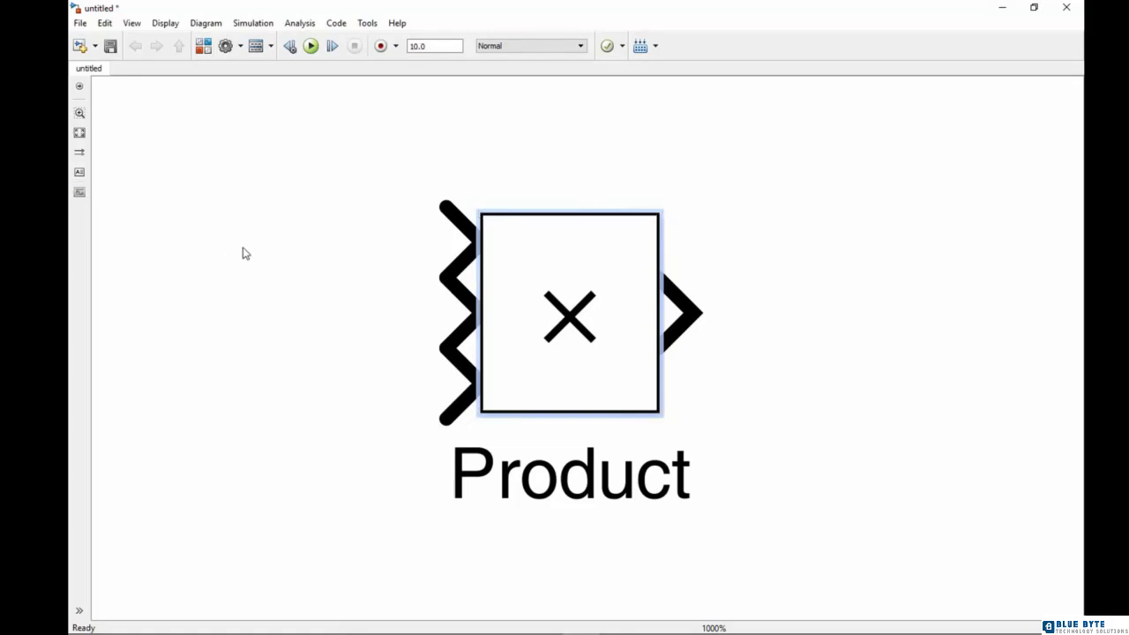
click(80, 113)
scroll(352, 273, down, 5)
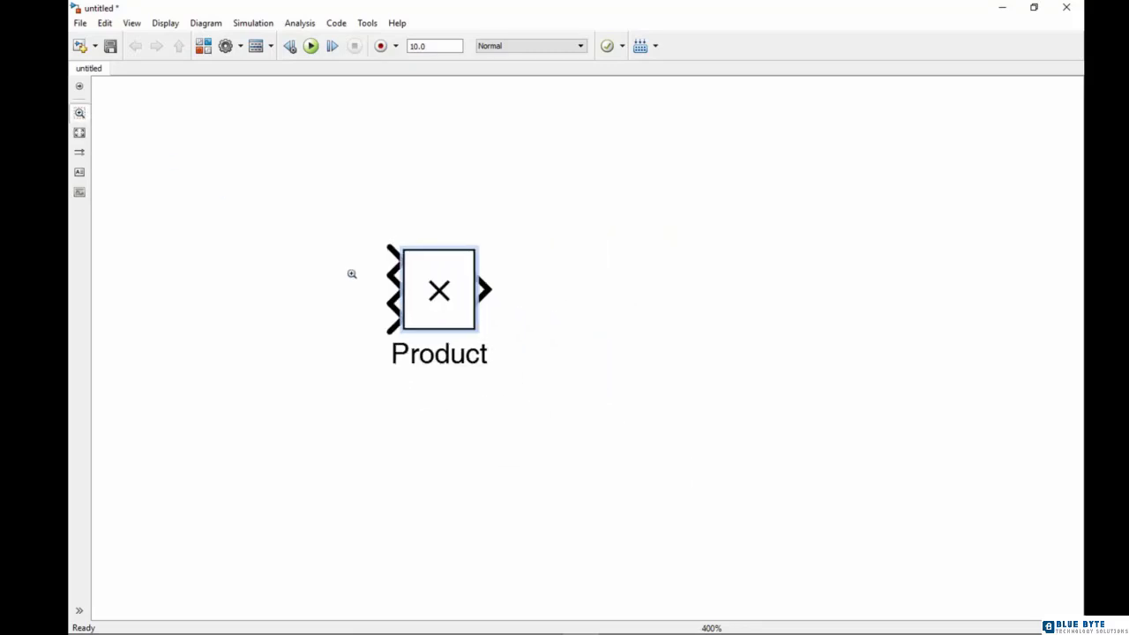
key(space)
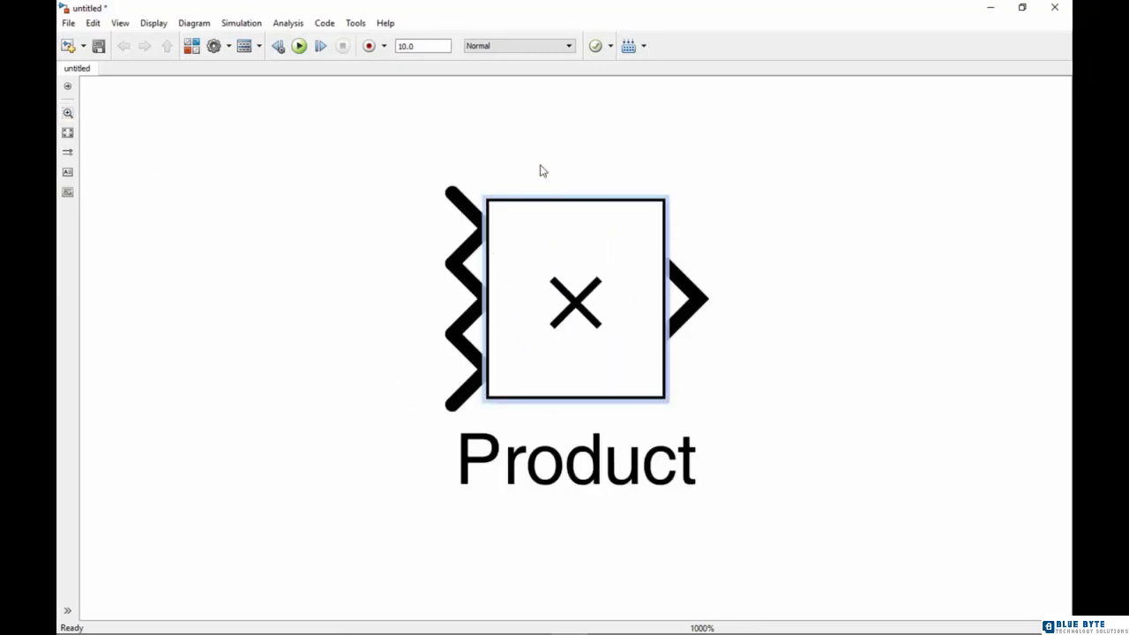
double_click(474, 115)
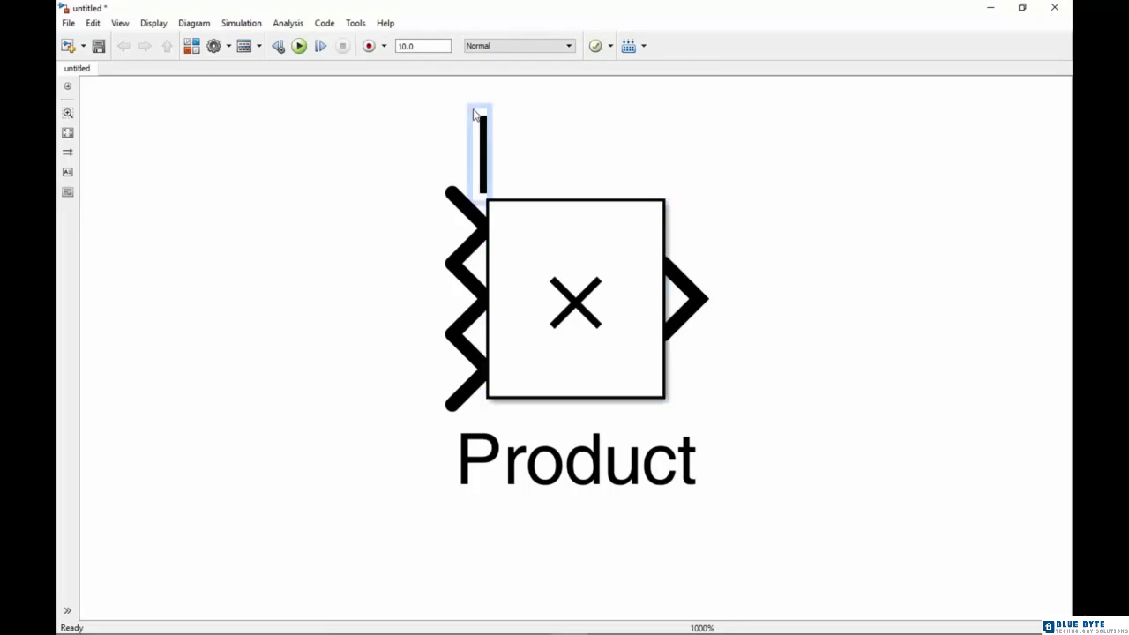
click(475, 89)
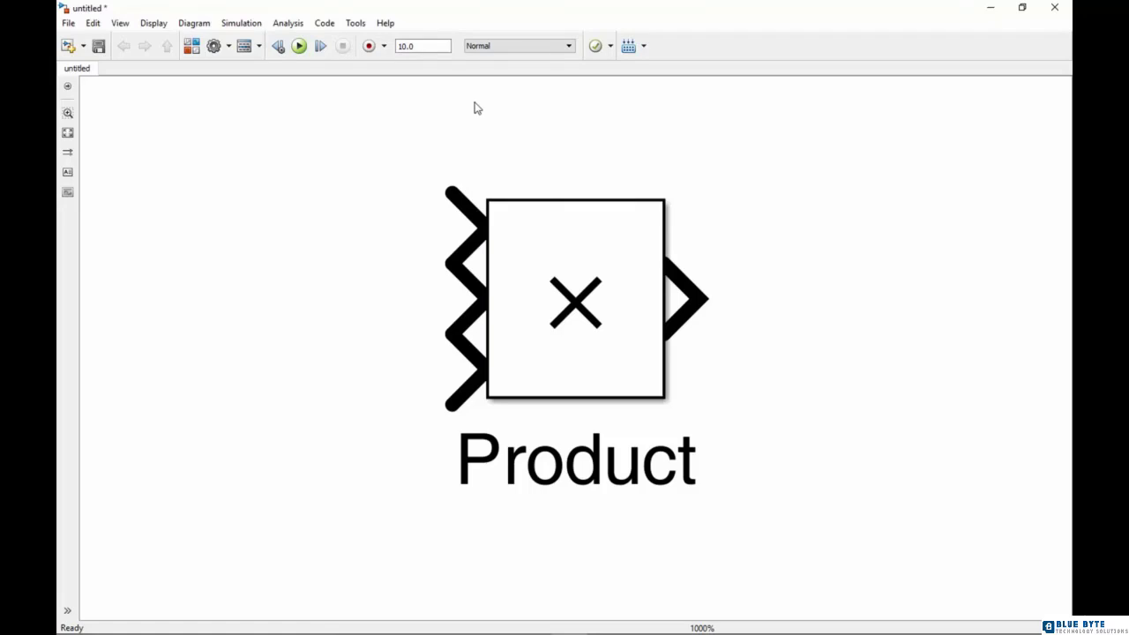
double_click(474, 104)
key(ctrl+z)
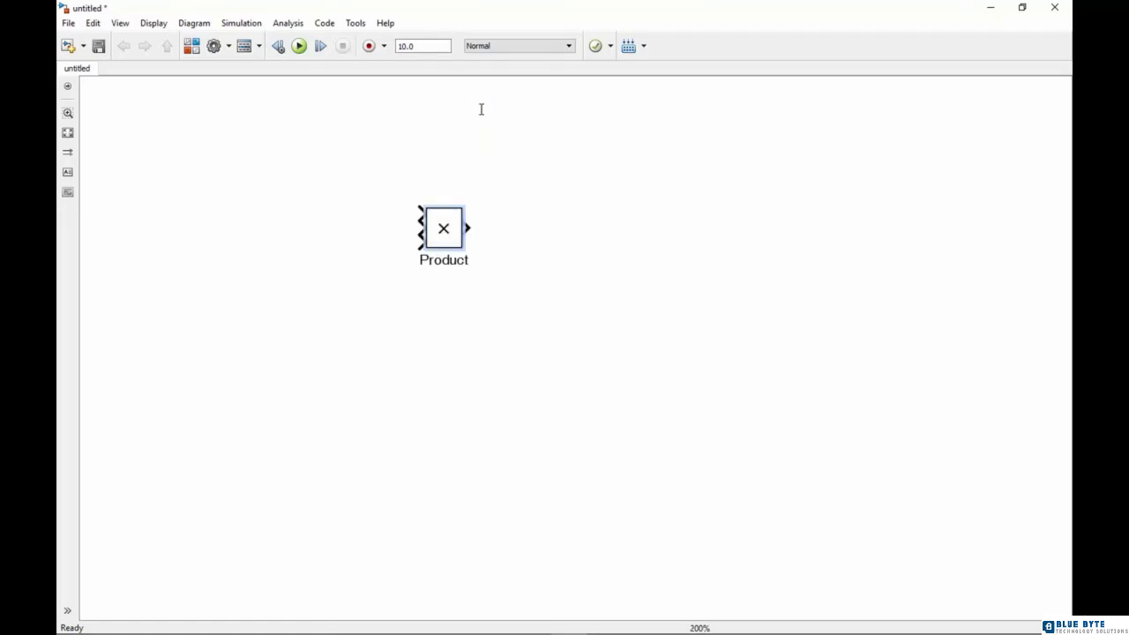
- Add the annotation "(3+4j)*(4+3j)*(5-8j)" above the Product block
double_click(436, 128)
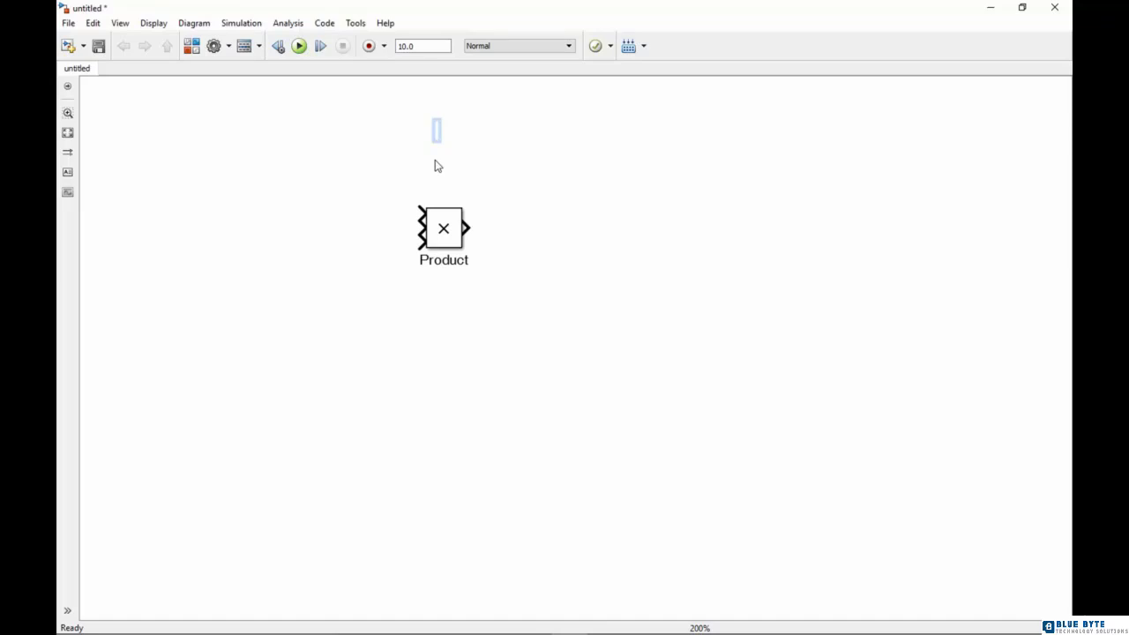
text(()
text(3+4j)))
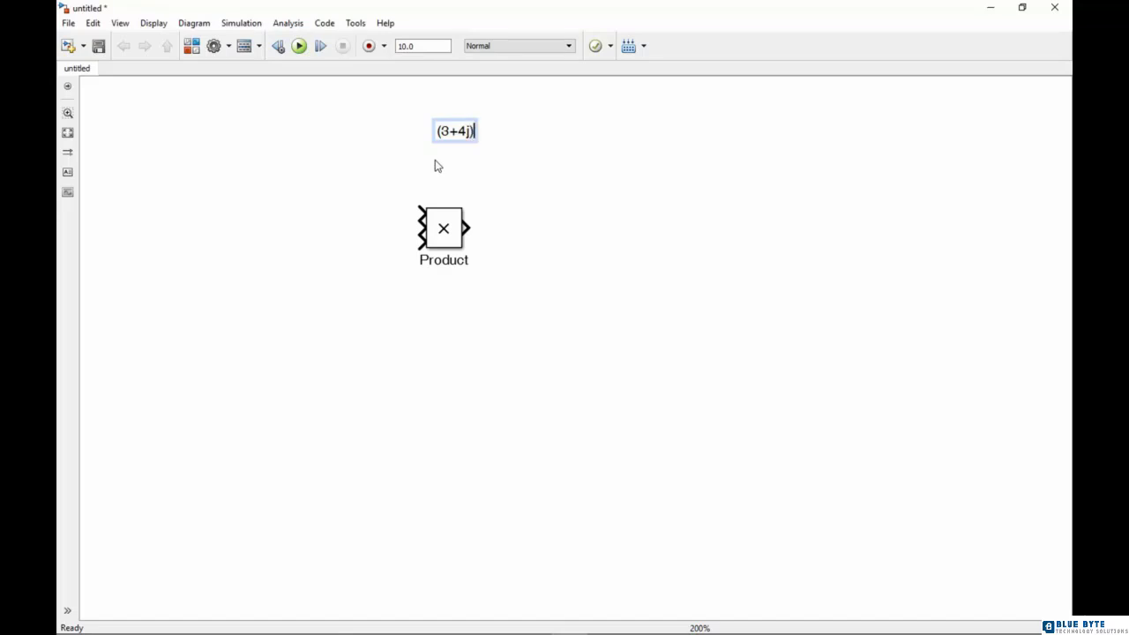
text(')
text(()
text(4)
text(+3)
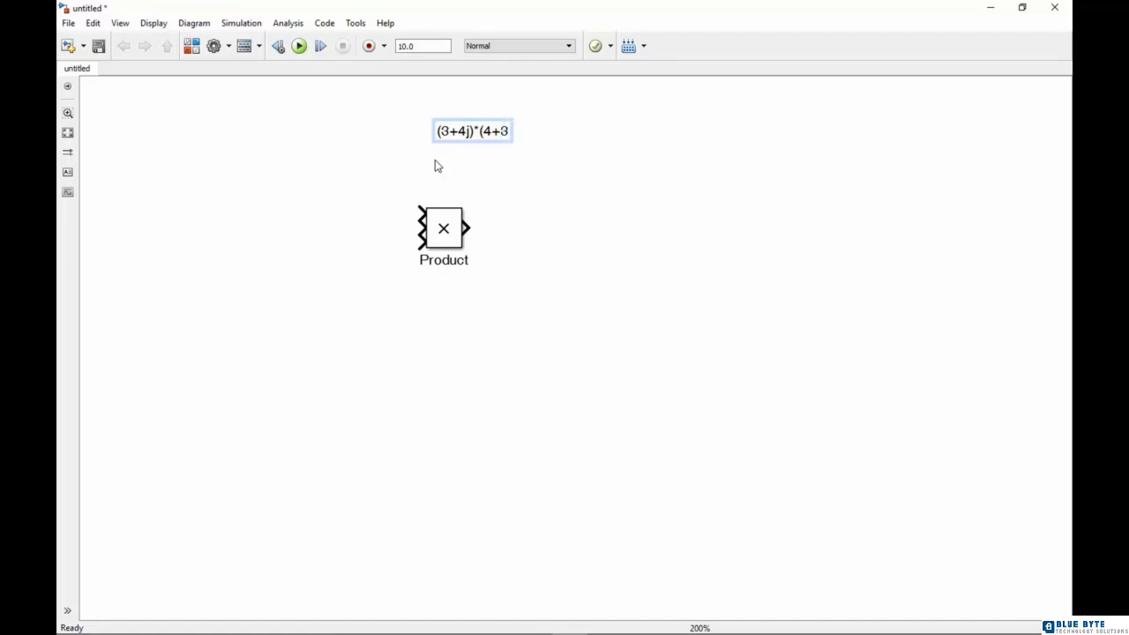
text(j)
text())
text(')
text(()
text(5-8)
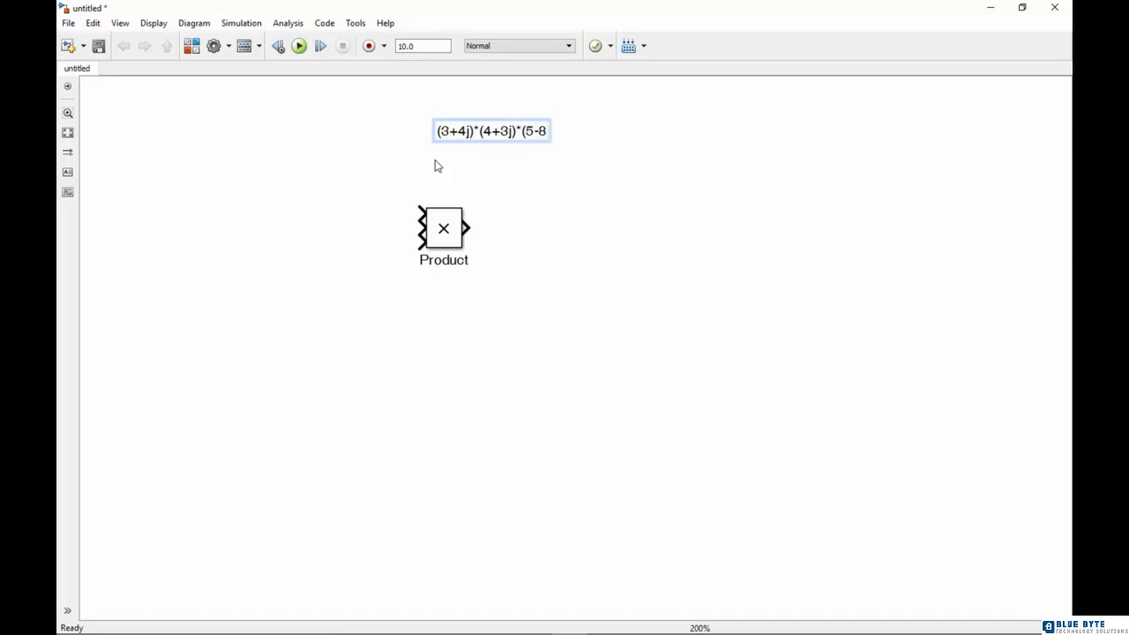
text(j))
click(542, 181)
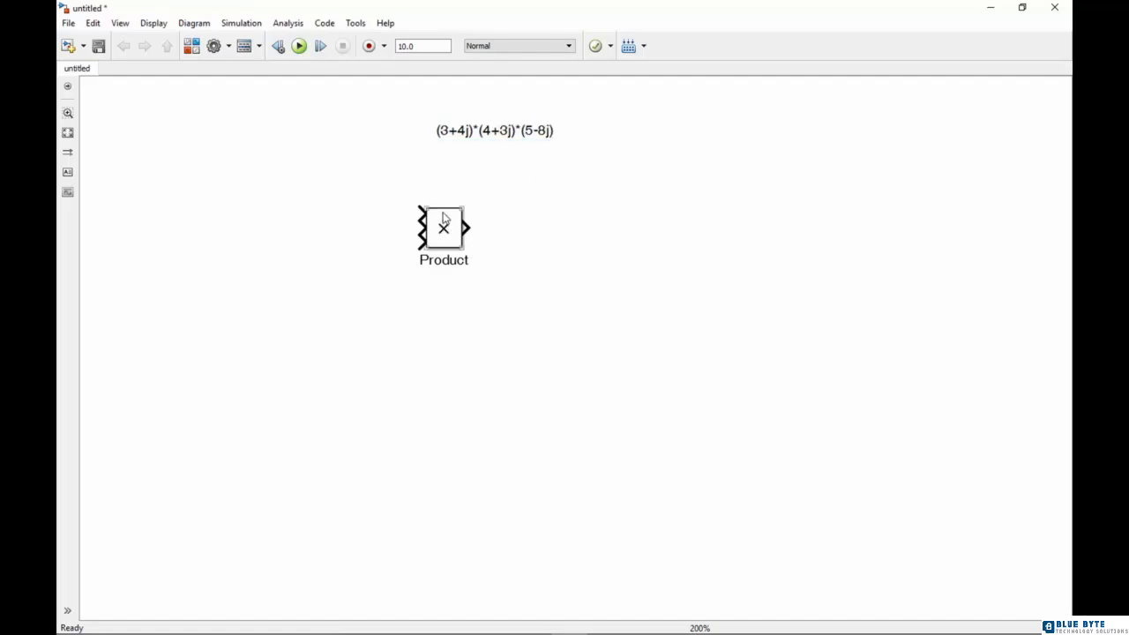
- Move the Product block beneath the annotation and stretch it taller so its three input ports are spaced apart
drag(444, 214, 481, 193)
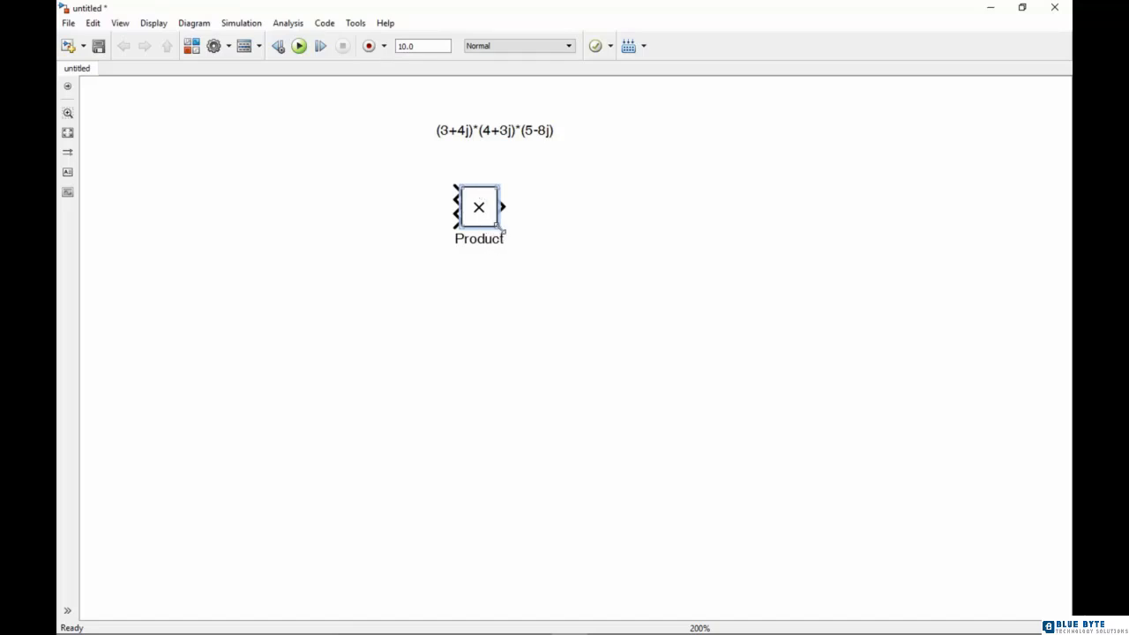
drag(499, 227, 504, 295)
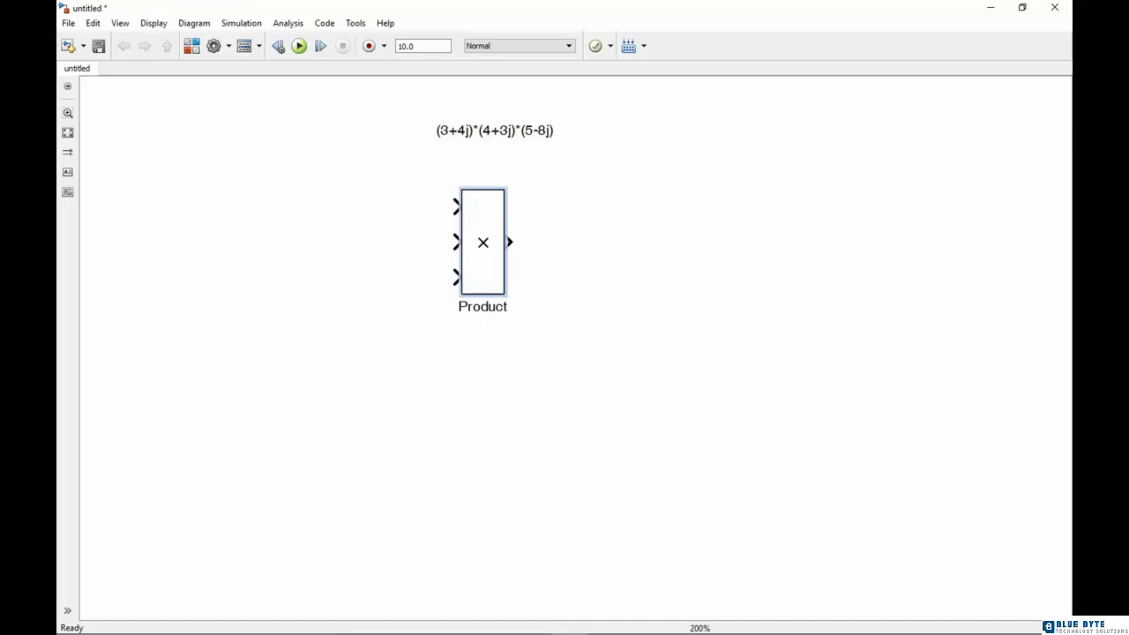
- Add a Constant block from the library to the untitled model and duplicate it into a column of three beside the Product block
click(532, 621)
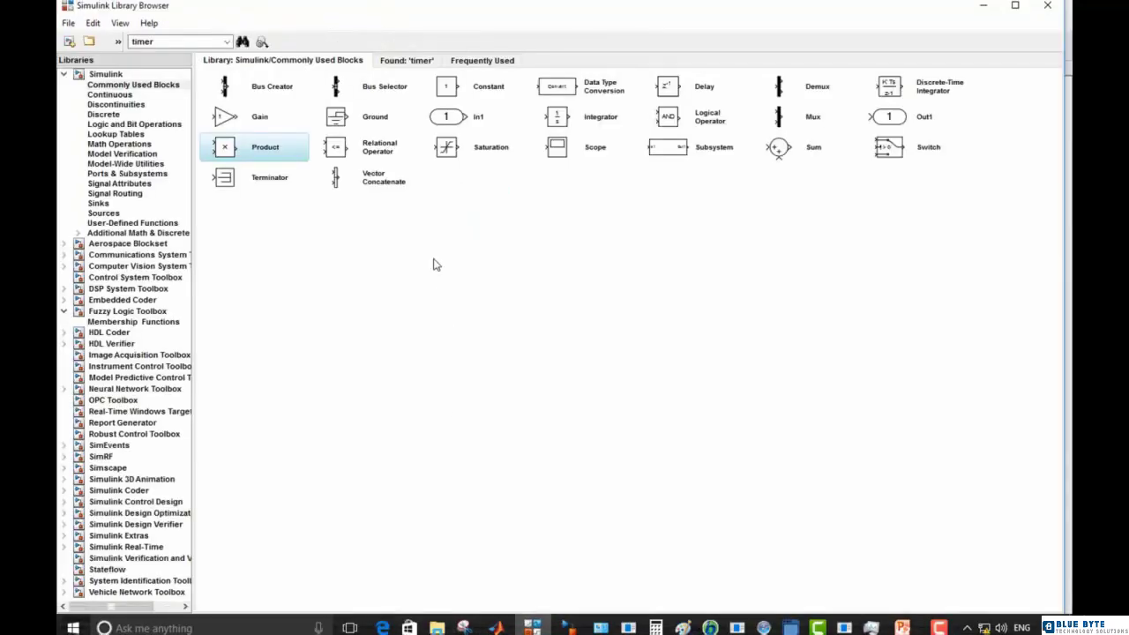
click(445, 88)
right_click(446, 88)
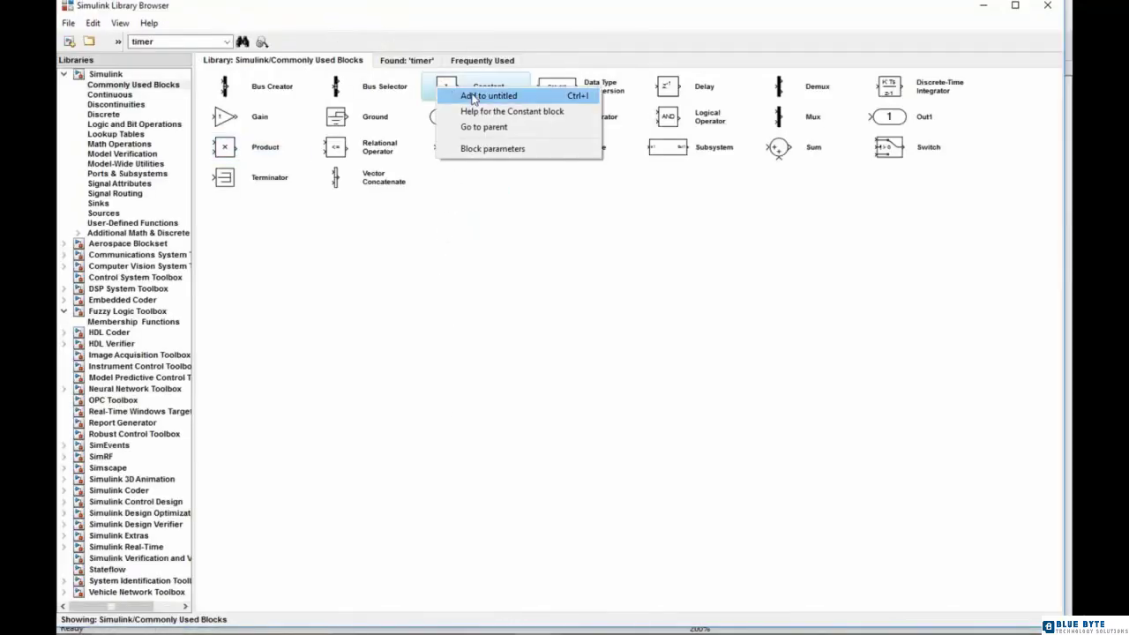
click(481, 96)
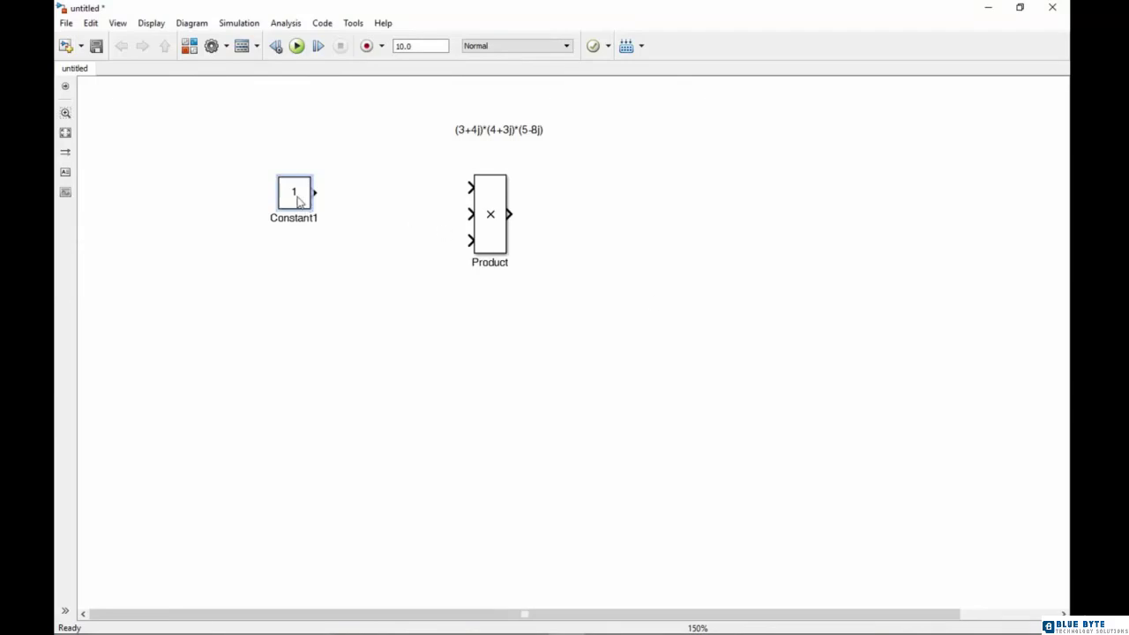
drag(316, 191, 313, 298)
- Connect the three Constant blocks to the Product block's inputs, enlarging the Product block to line up its ports with them
drag(314, 234, 469, 210)
drag(465, 213, 468, 213)
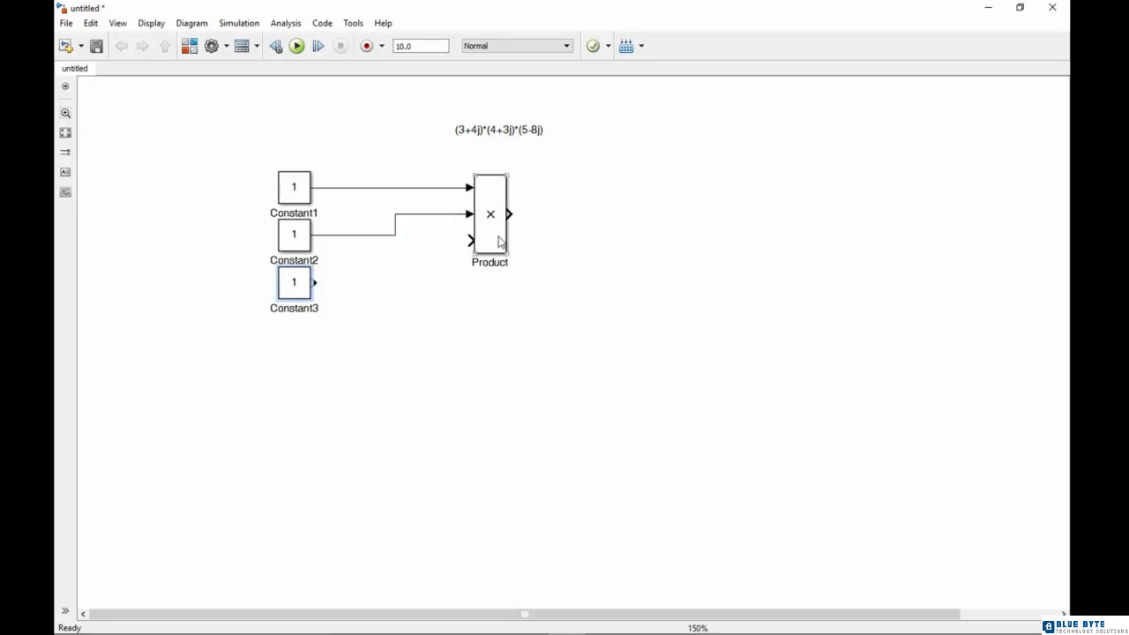
drag(508, 254, 538, 296)
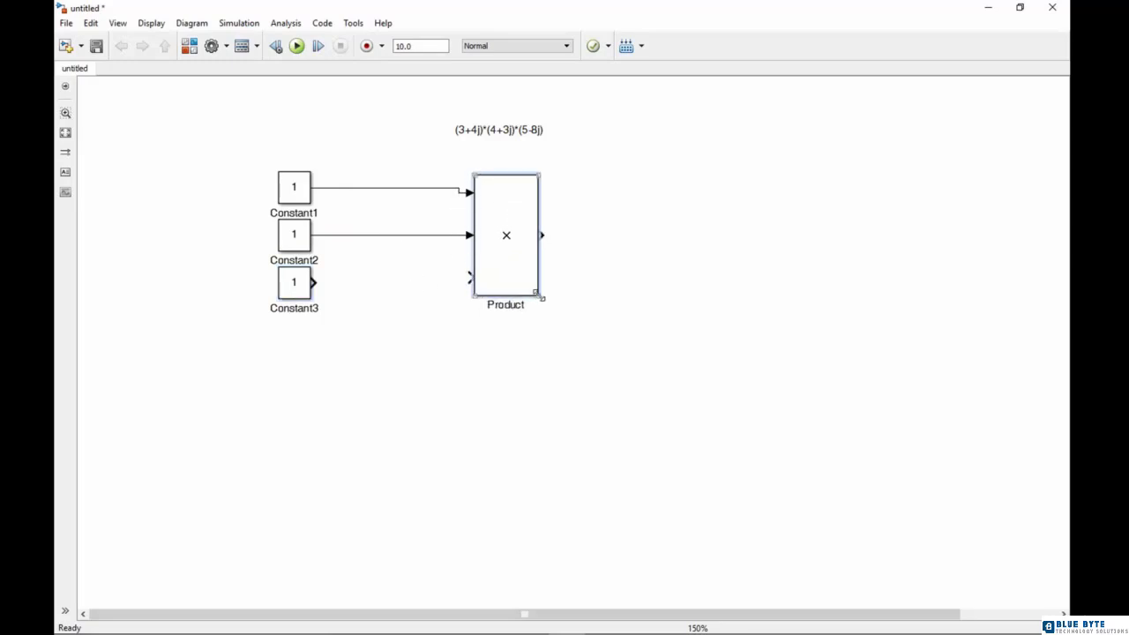
drag(320, 283, 532, 285)
click(575, 294)
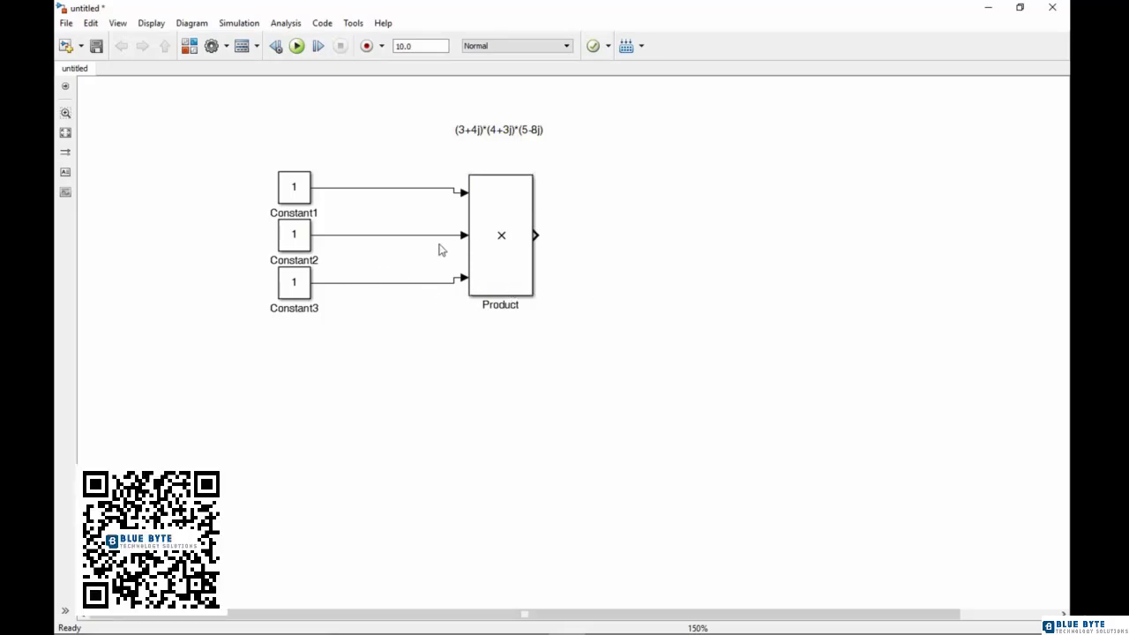
- Set the constant value of the Constant1 block to 3+4i
double_click(293, 189)
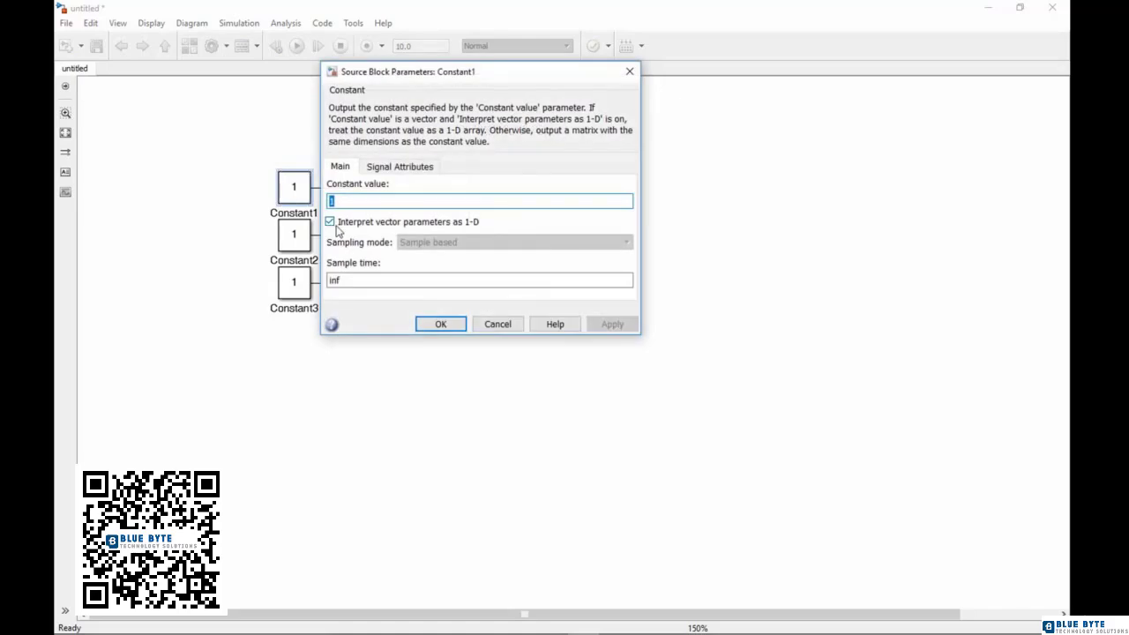
text(3+4i)
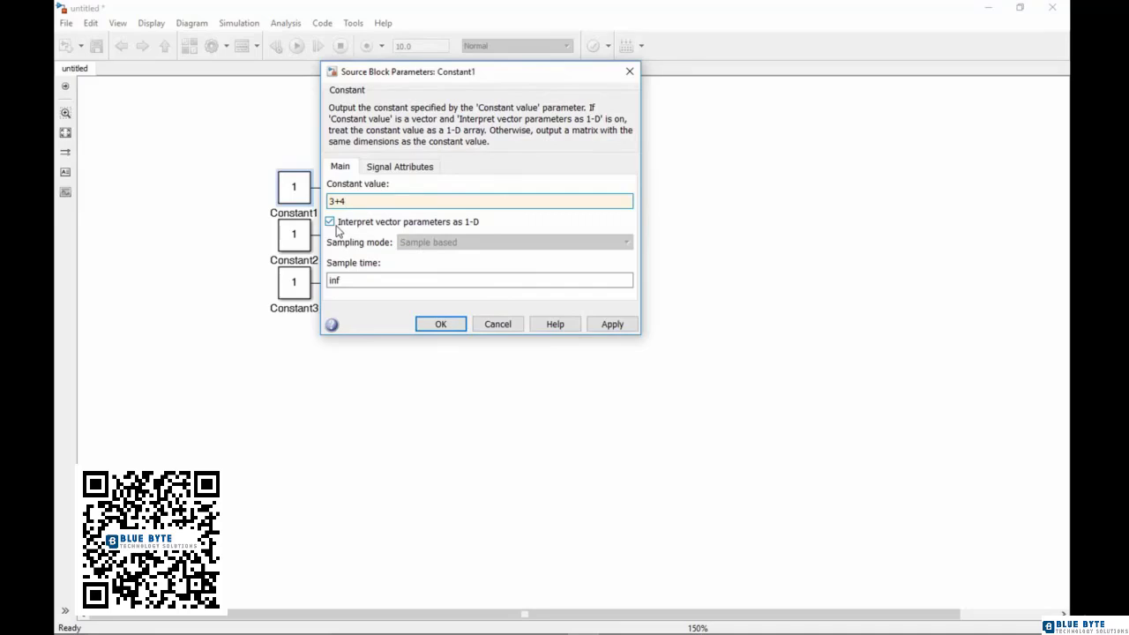
click(441, 323)
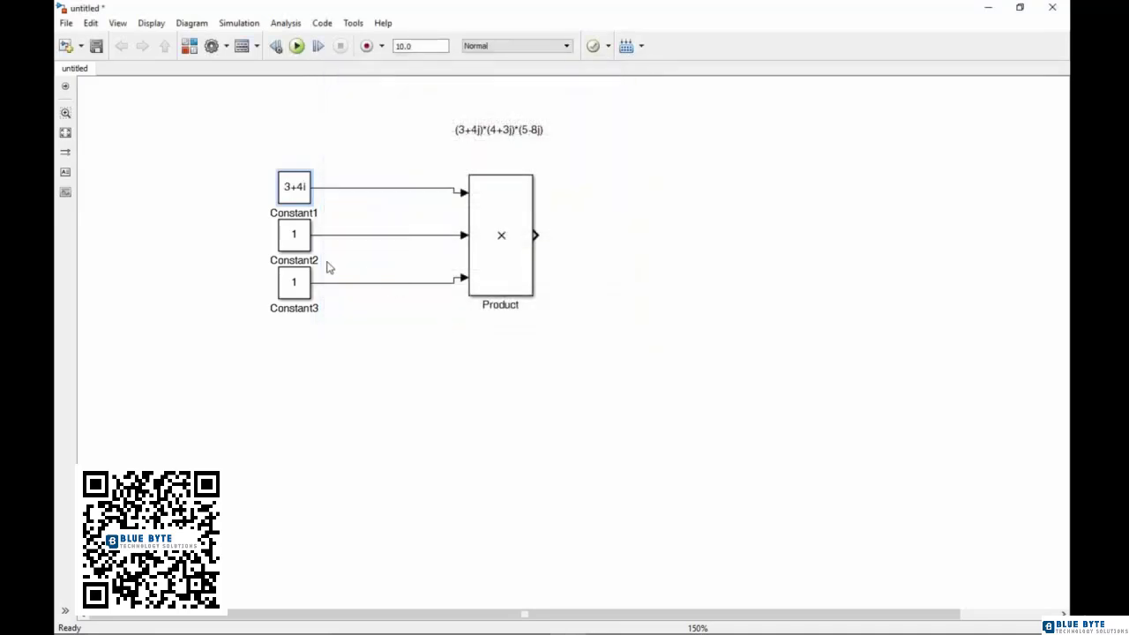
- Set the constant value of the Constant2 block to 4+3i
double_click(294, 246)
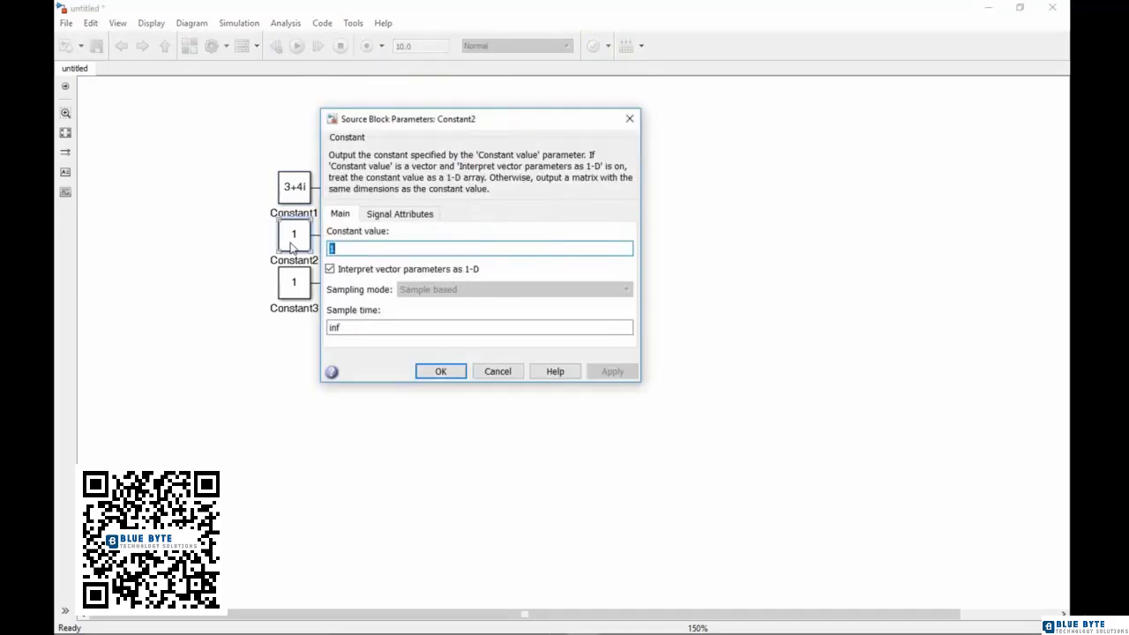
text(4)
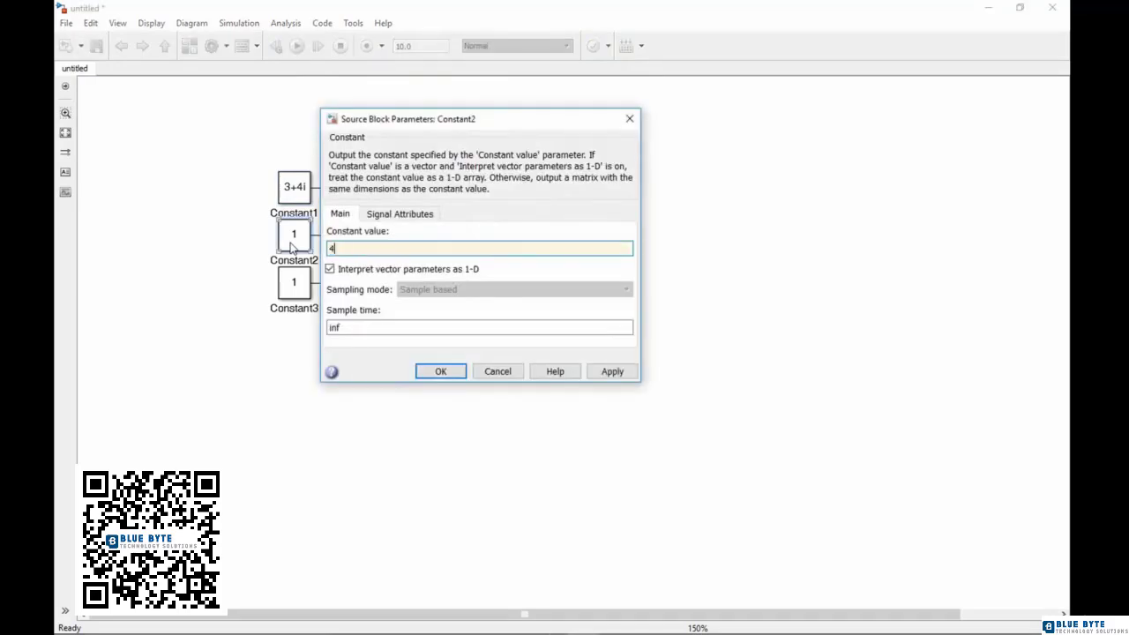
text(+3i)
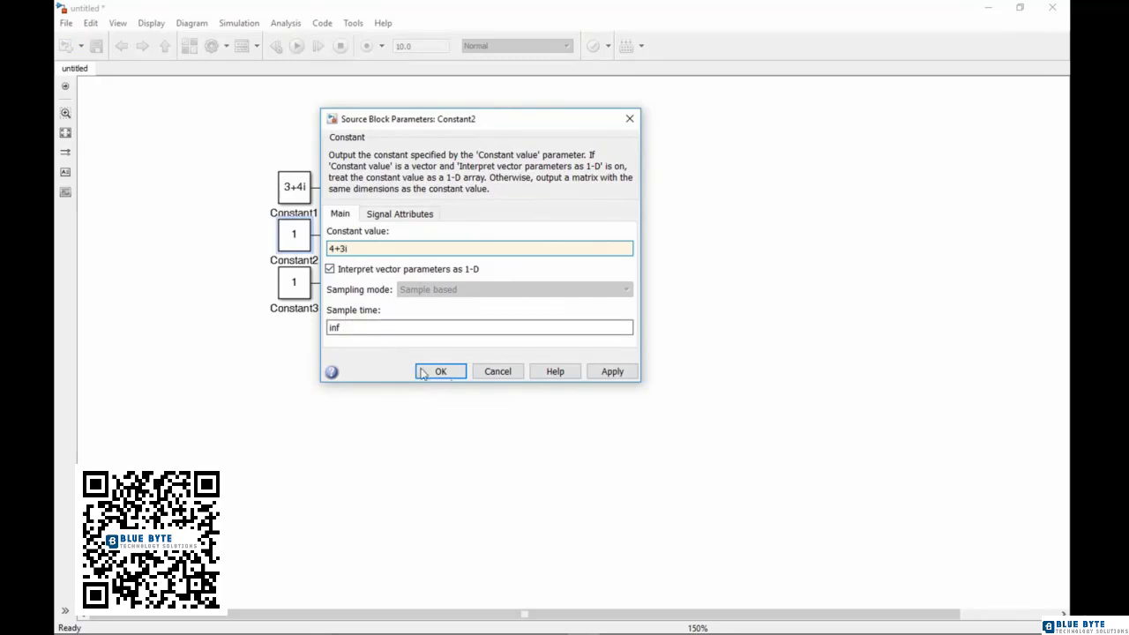
click(441, 372)
- Set the constant value of the Constant3 block to 5-8i
double_click(297, 287)
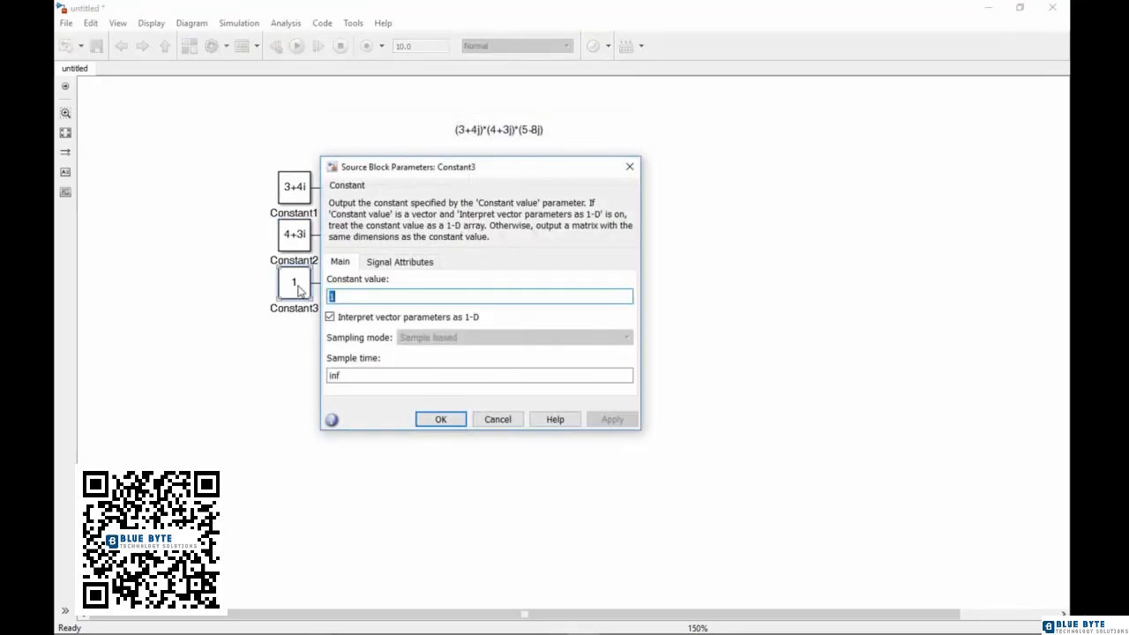
text(5-)
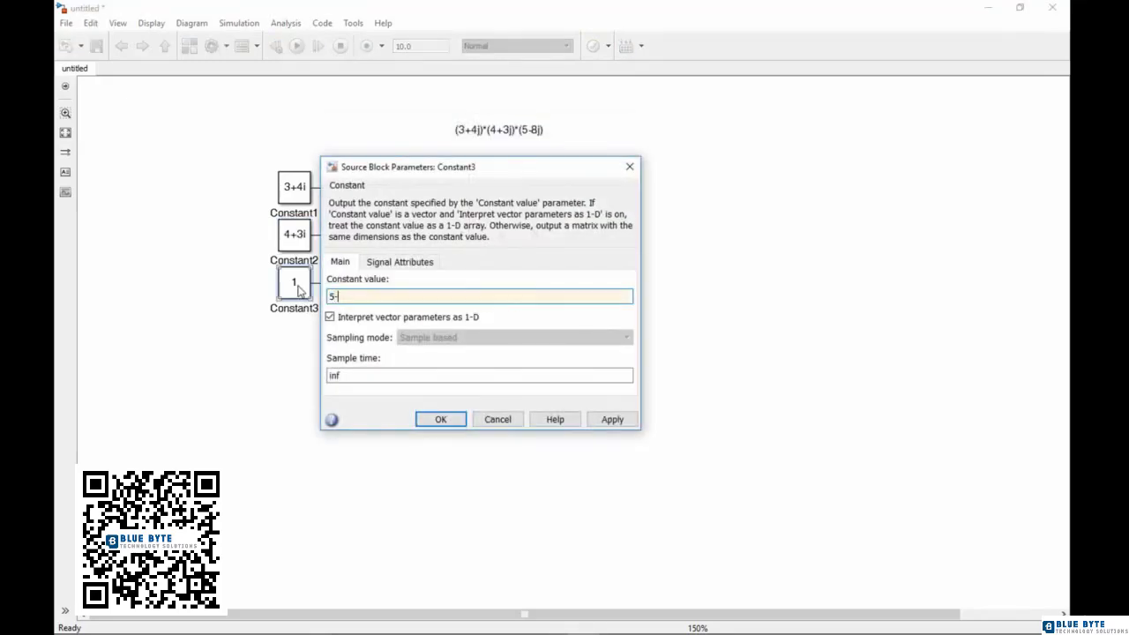
text(8i)
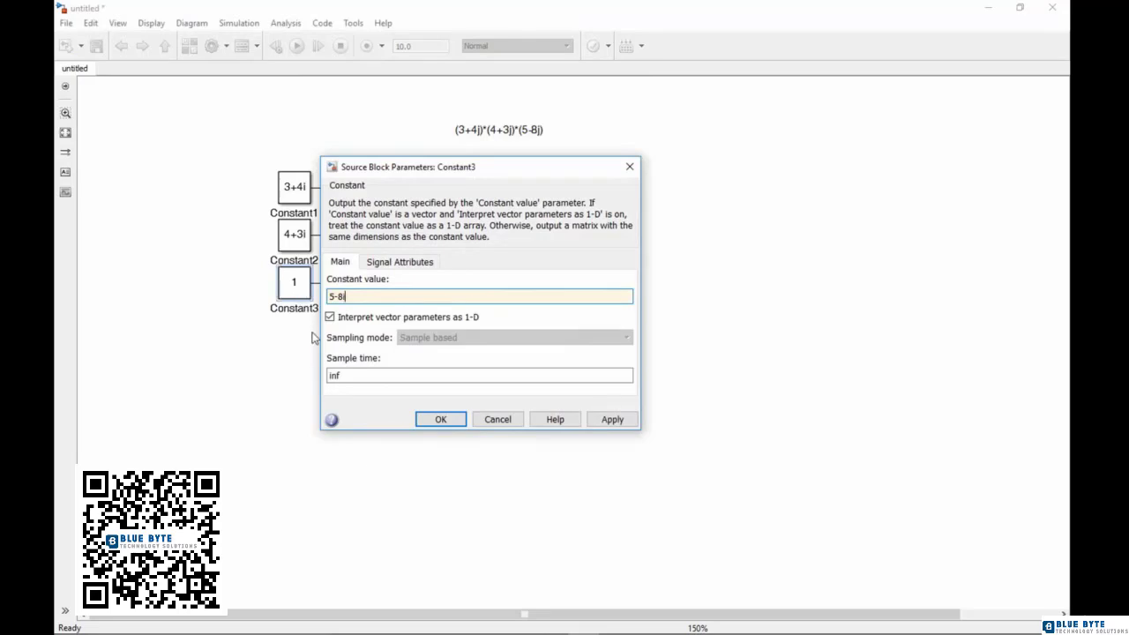
click(441, 419)
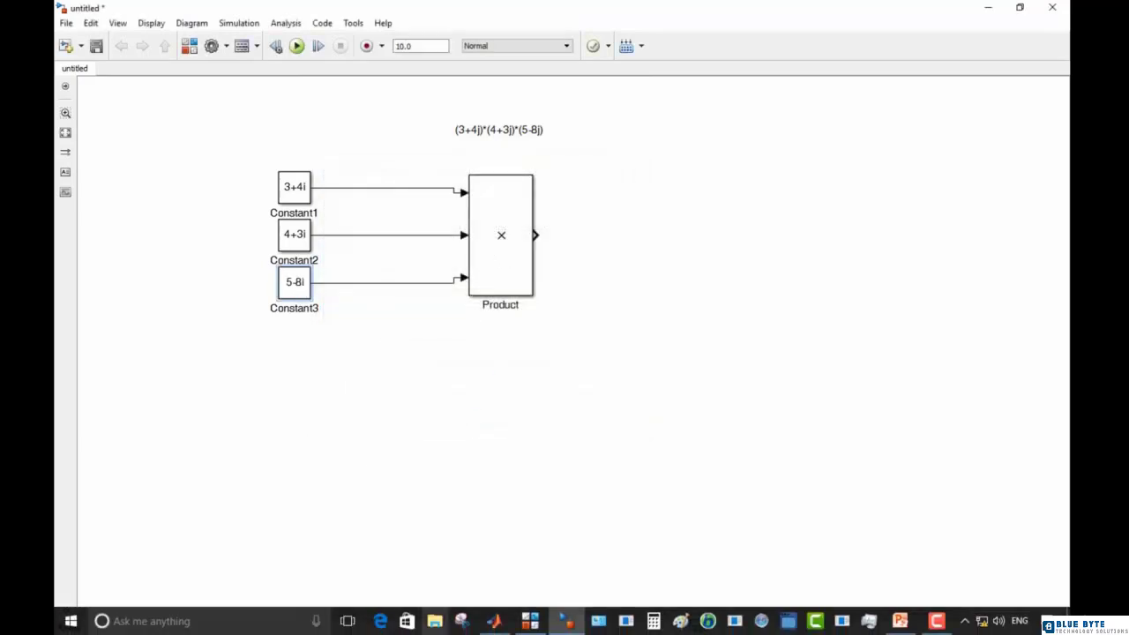
- Add a Display block from the Sinks library to the untitled model and place it beside the Product block's output
click(528, 626)
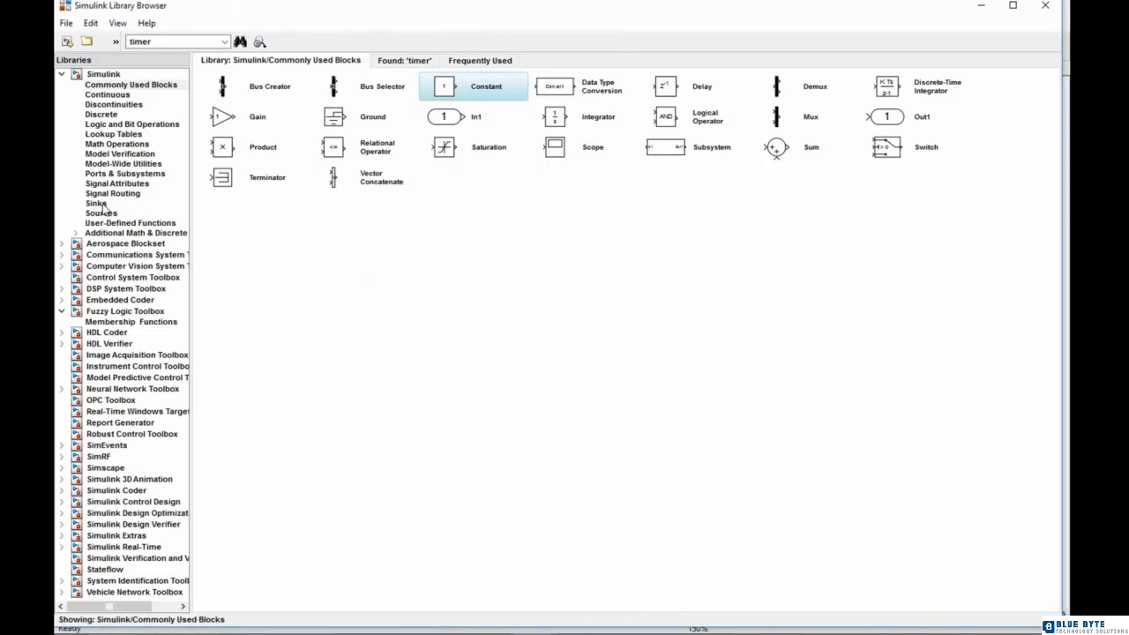
click(104, 214)
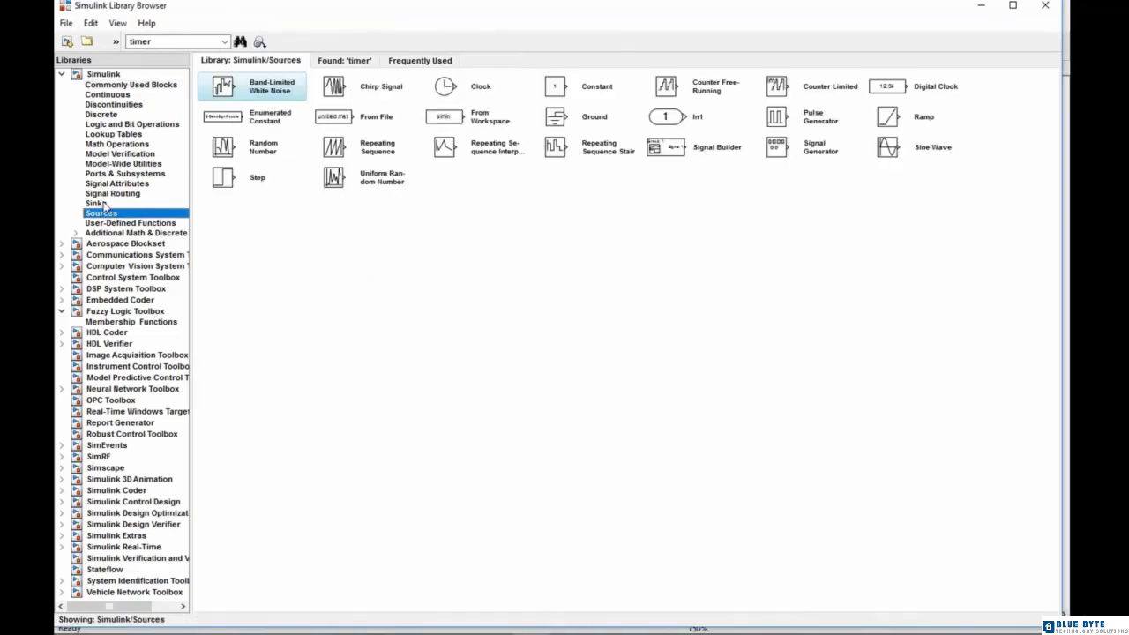
click(97, 203)
right_click(222, 92)
click(264, 95)
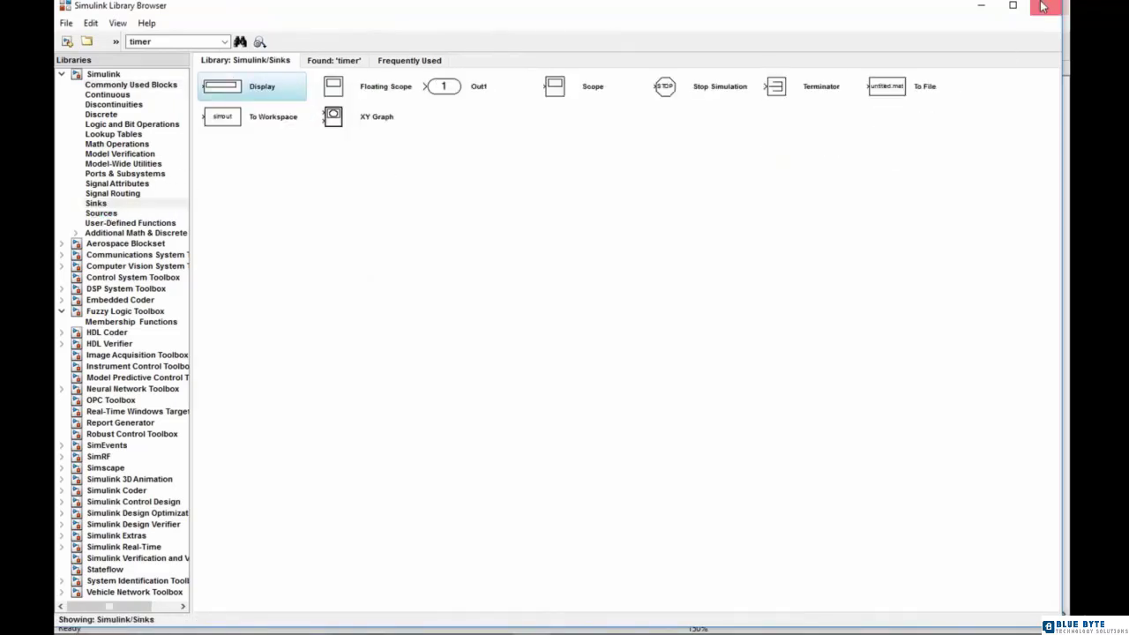
click(981, 5)
drag(865, 463, 830, 231)
- Connect the Product block's output to the Display block and run the simulation
drag(536, 235, 760, 235)
key(space)
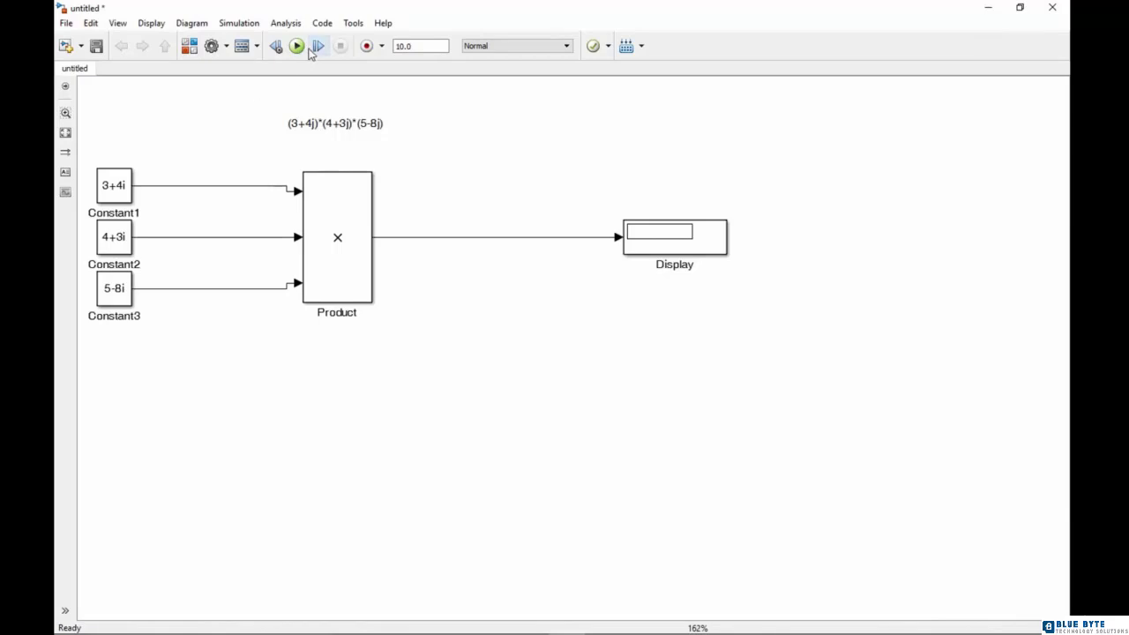
click(296, 45)
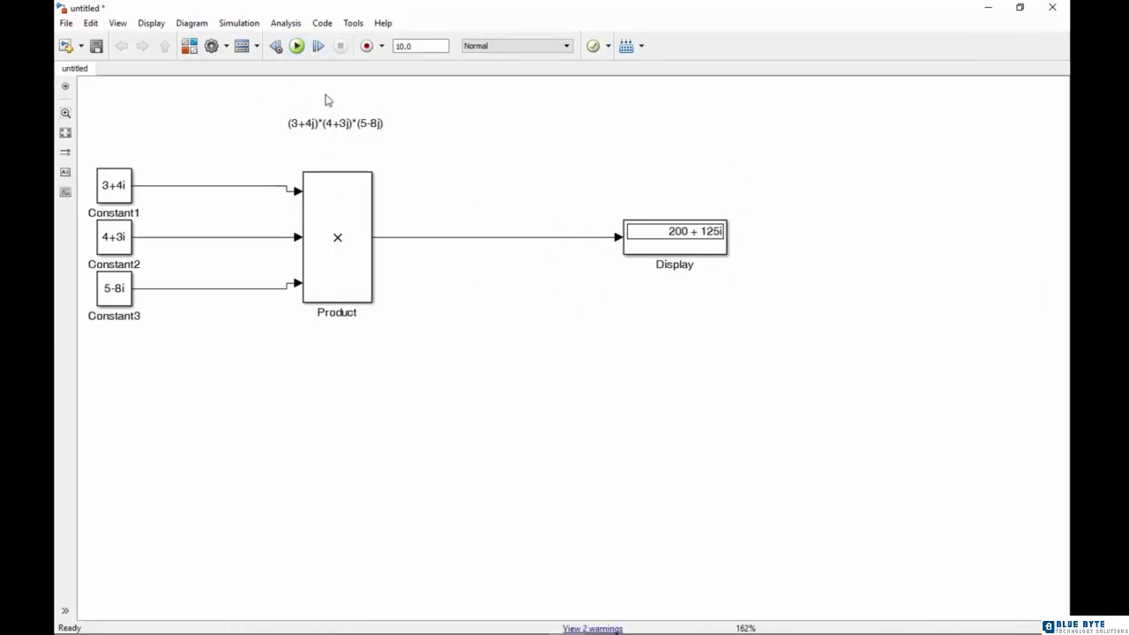
click(701, 251)
- Save the model as product in the chapter 3 folder
key(ctrl+s)
text(pr)
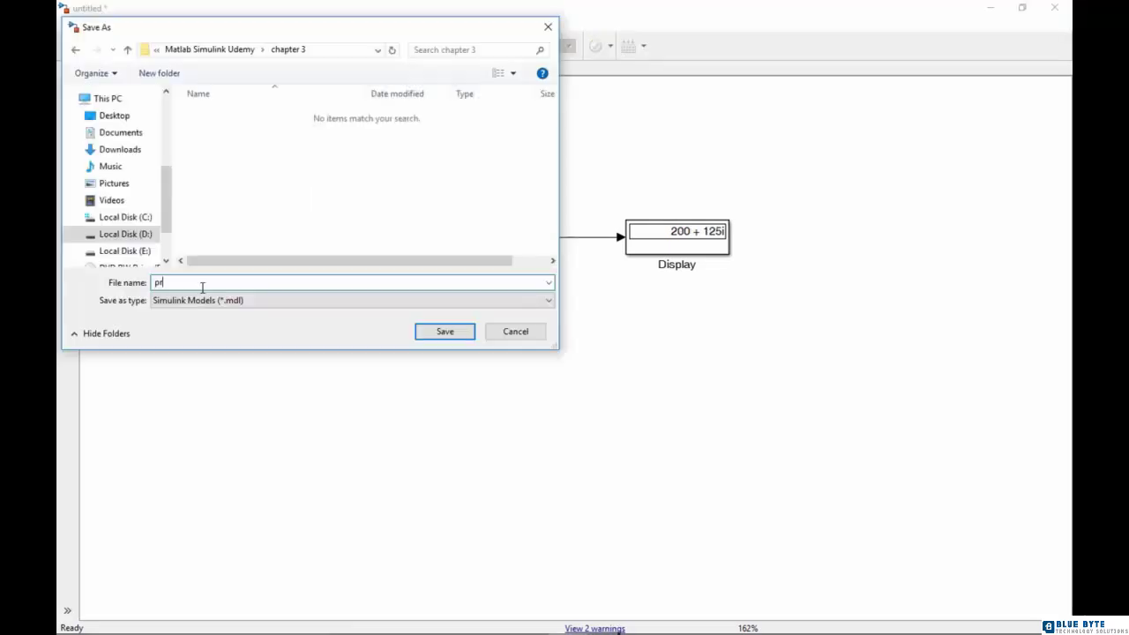
text(oduct)
click(448, 337)
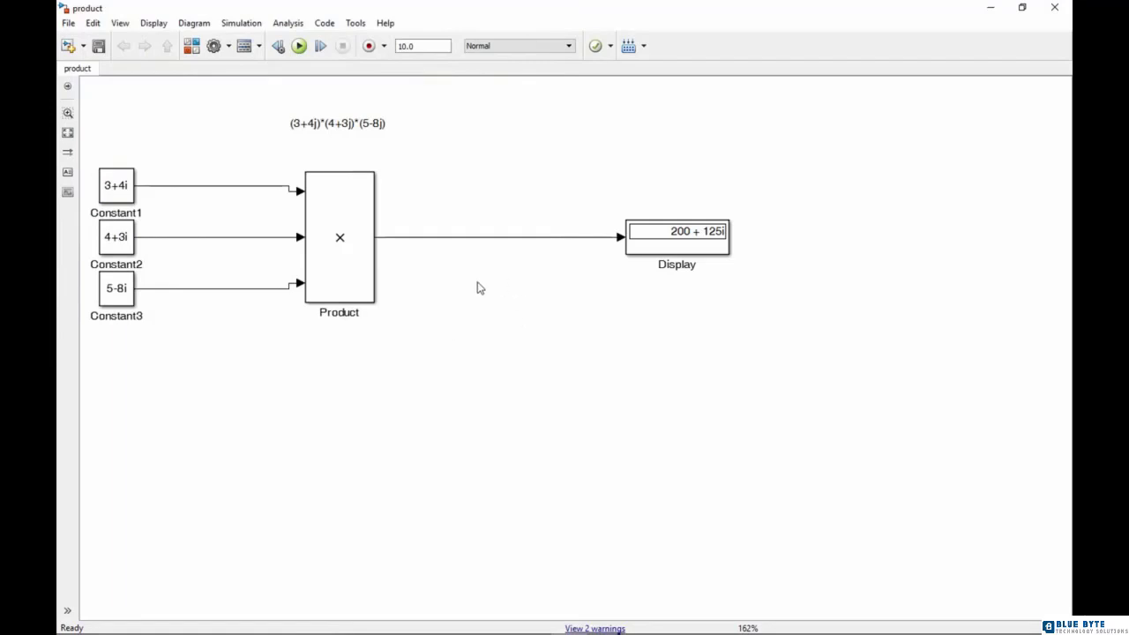
- Duplicate the Product block below the original and fit the whole diagram in view
click(357, 262)
drag(357, 262, 358, 463)
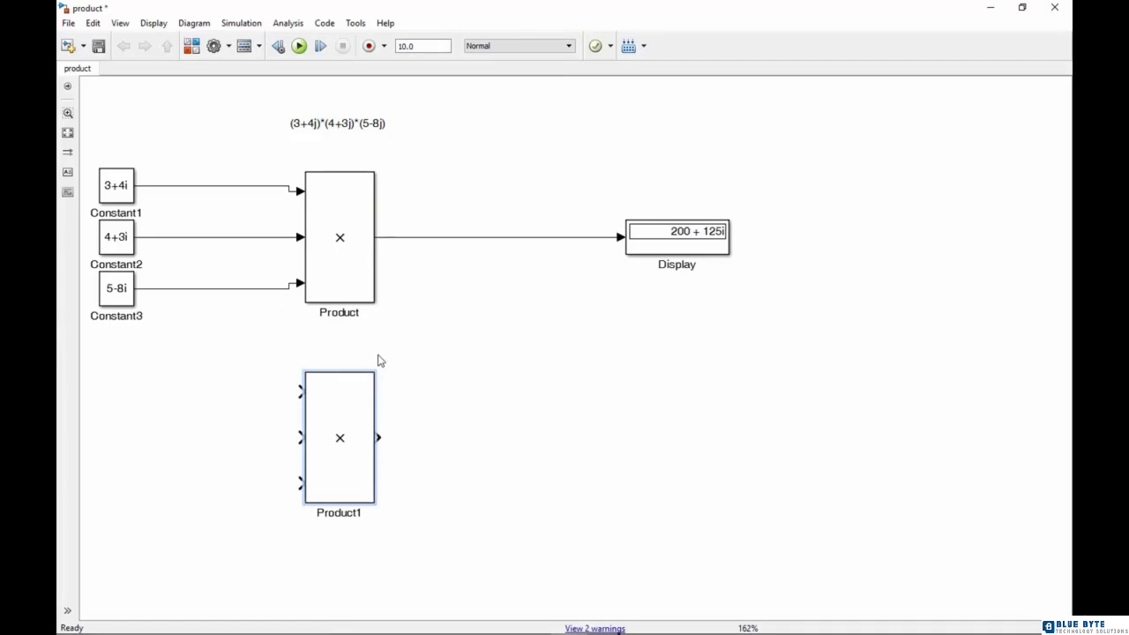
click(68, 135)
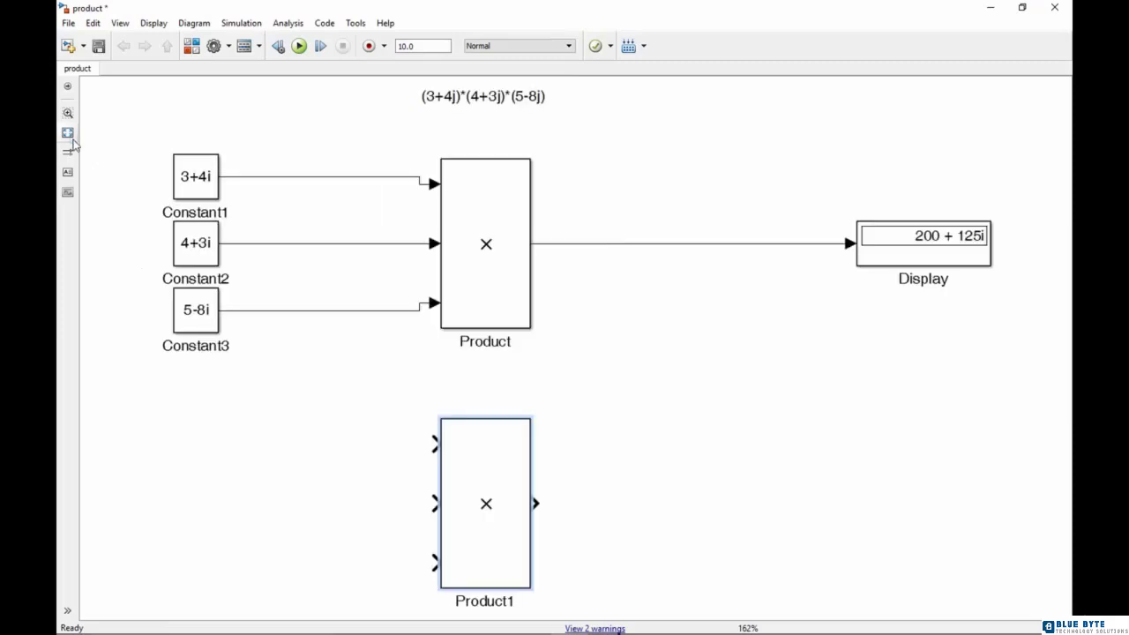
- Set the number of inputs of the copied Product block to */ so it divides its first input by its second
double_click(480, 555)
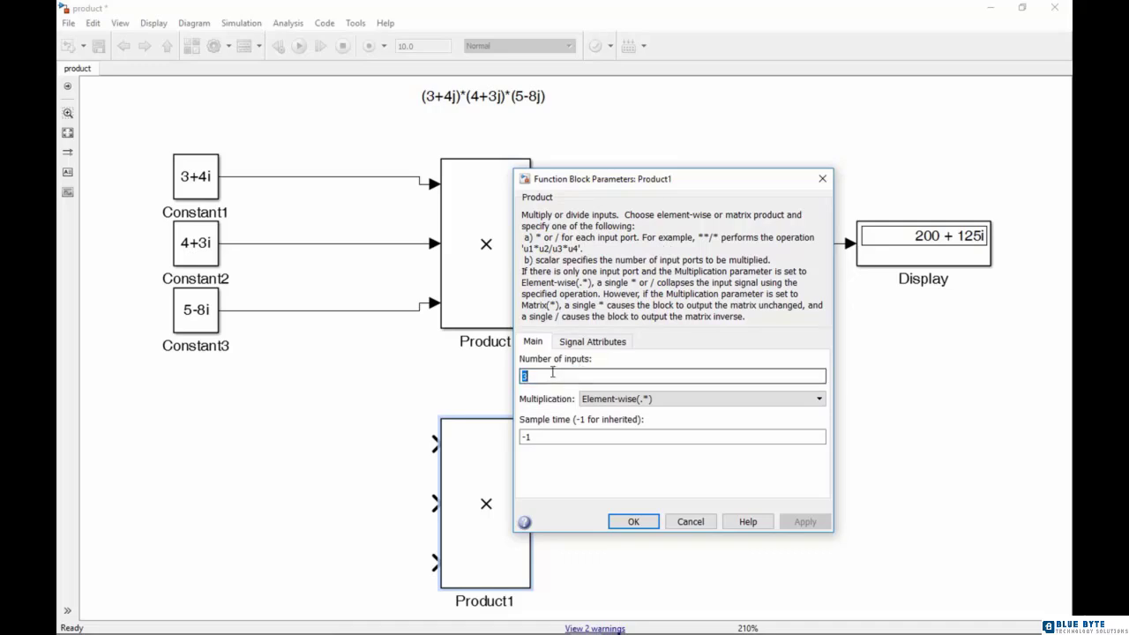
text(*)
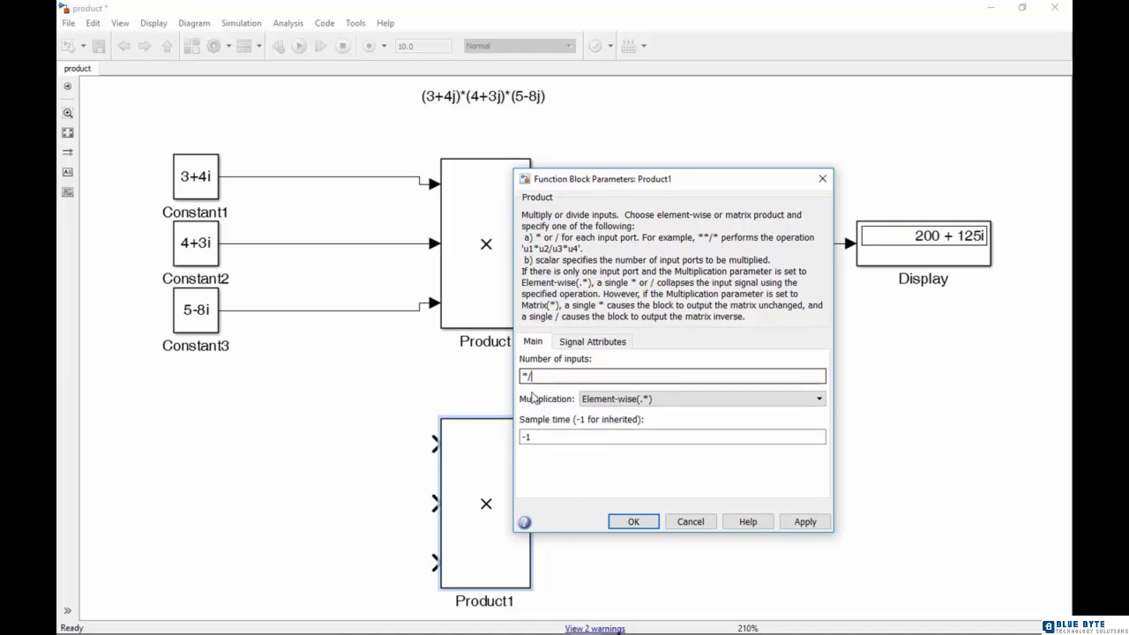
click(532, 378)
click(652, 525)
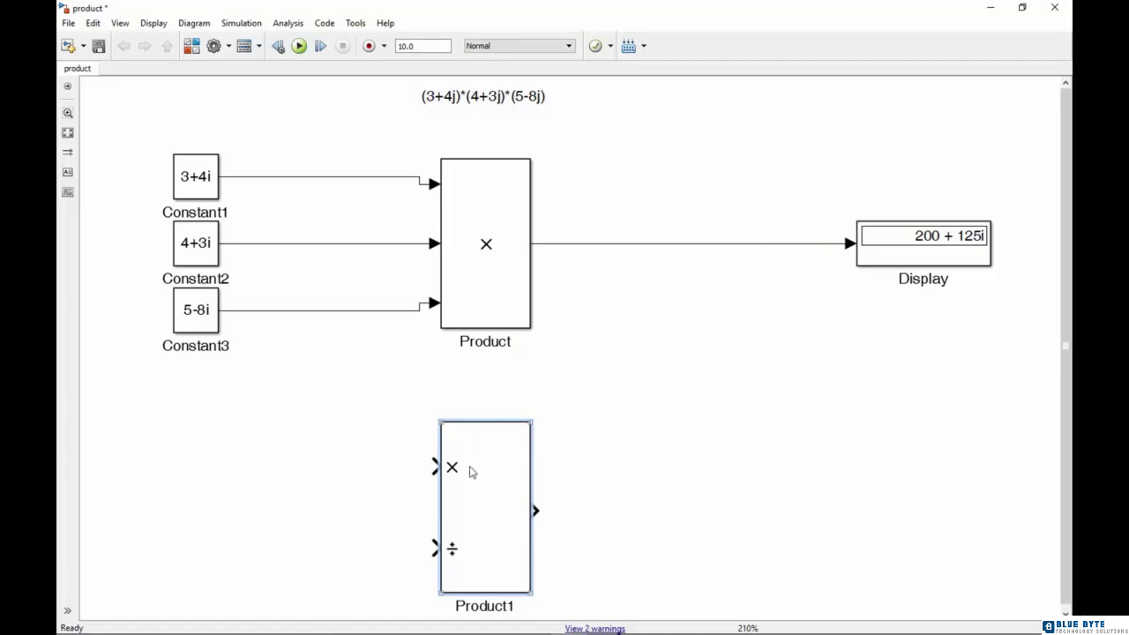
- Add the annotation (3+4j)/(4+3j) above the divide block and shift the block slightly to sit beneath it
double_click(472, 406)
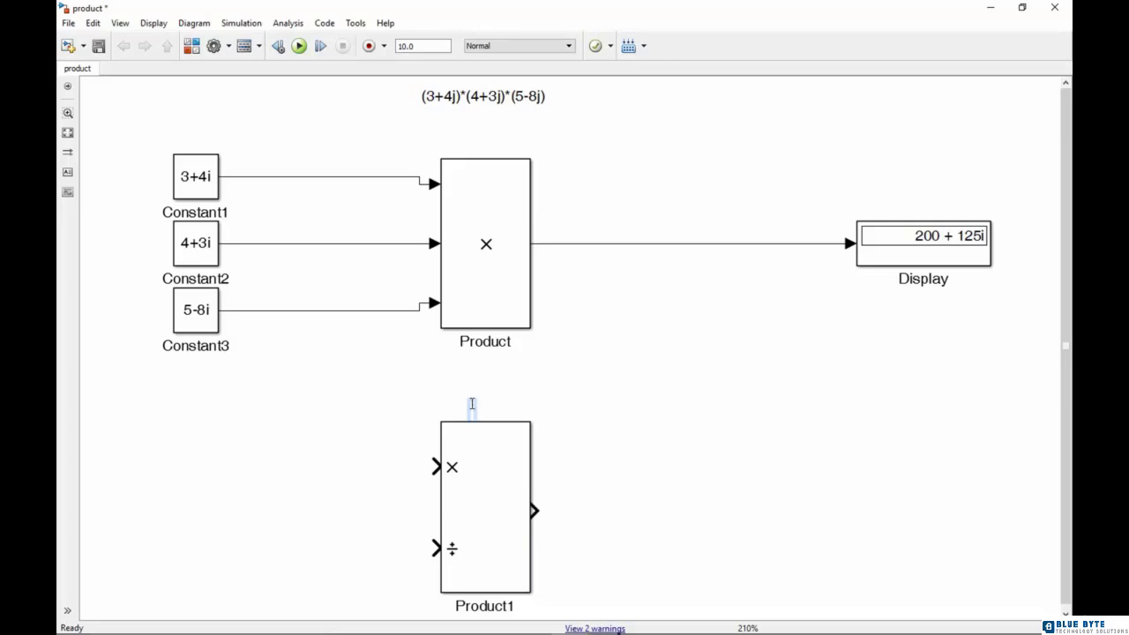
text((3+4j))
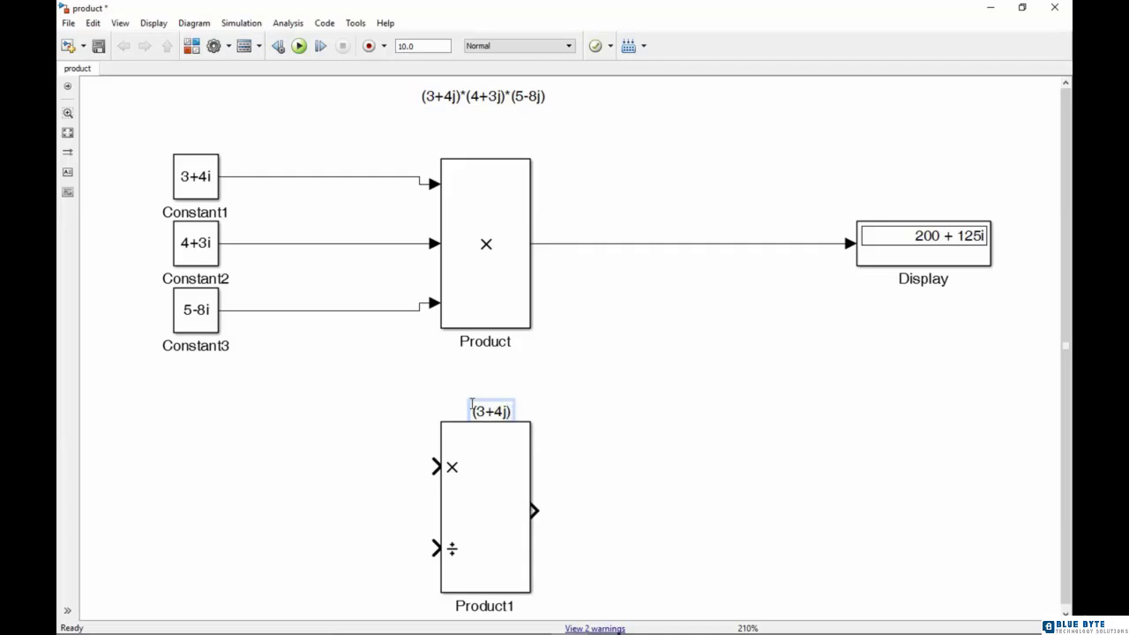
text(/(4+3)
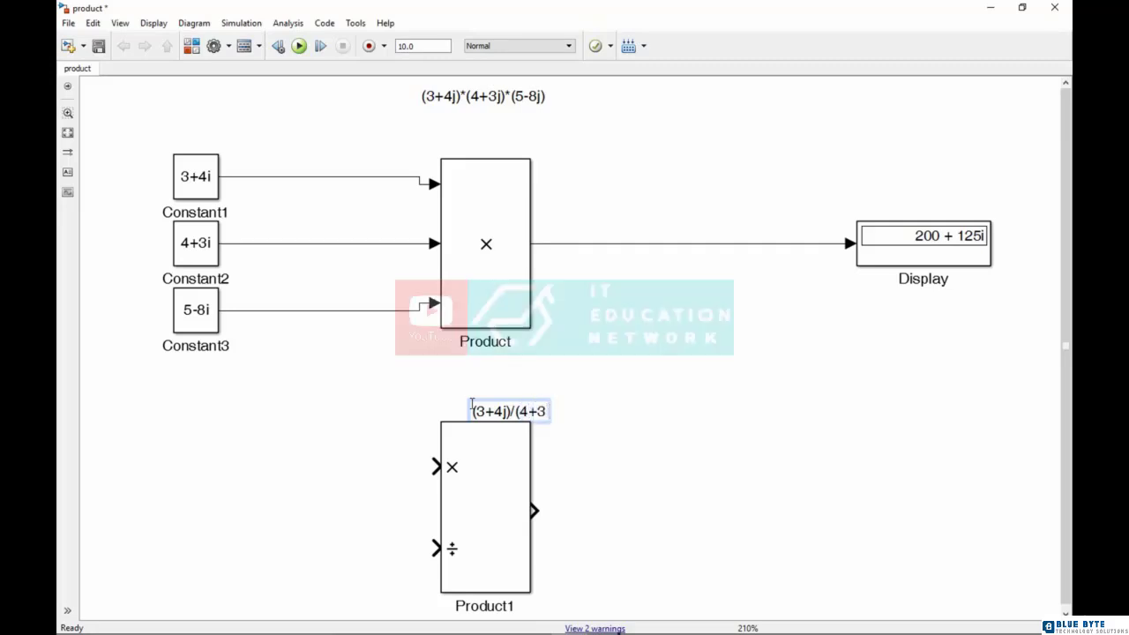
text(j))
drag(485, 498, 507, 505)
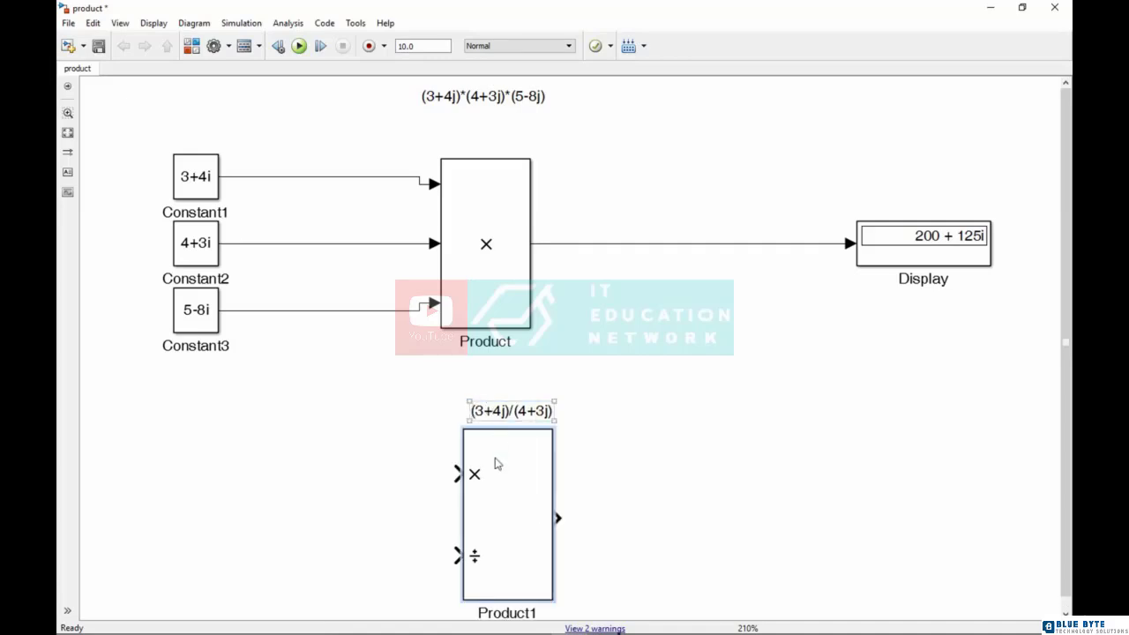
click(497, 503)
- Duplicate the 3+4i and 4+3i Constant blocks beside the divide block and connect them to its multiply and divide inputs
click(205, 201)
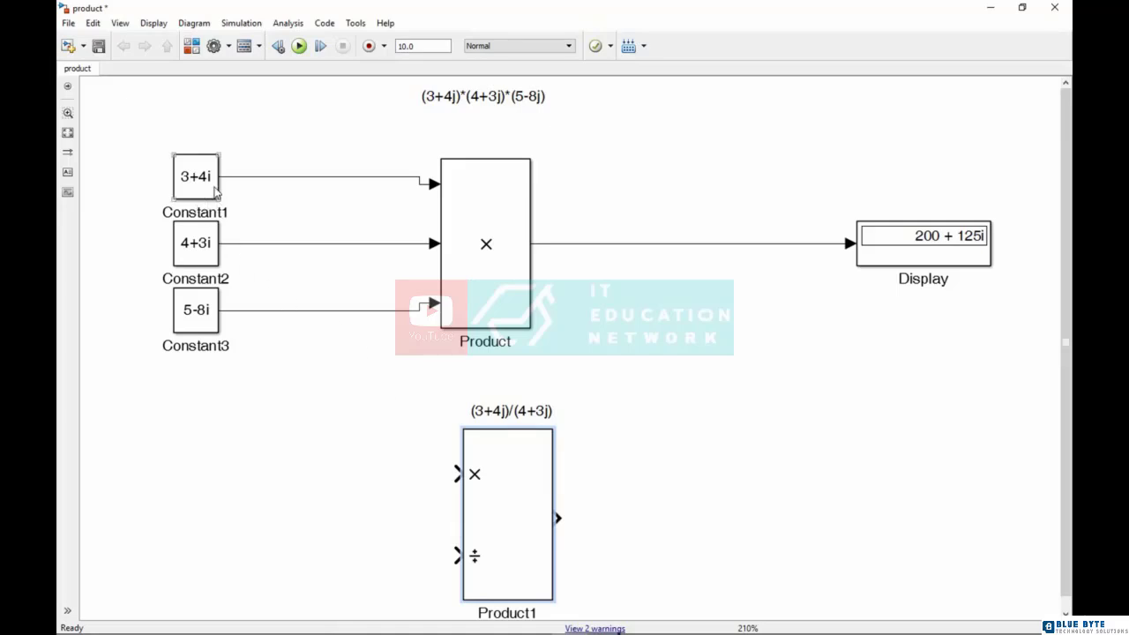
drag(238, 156, 199, 252)
click(279, 161)
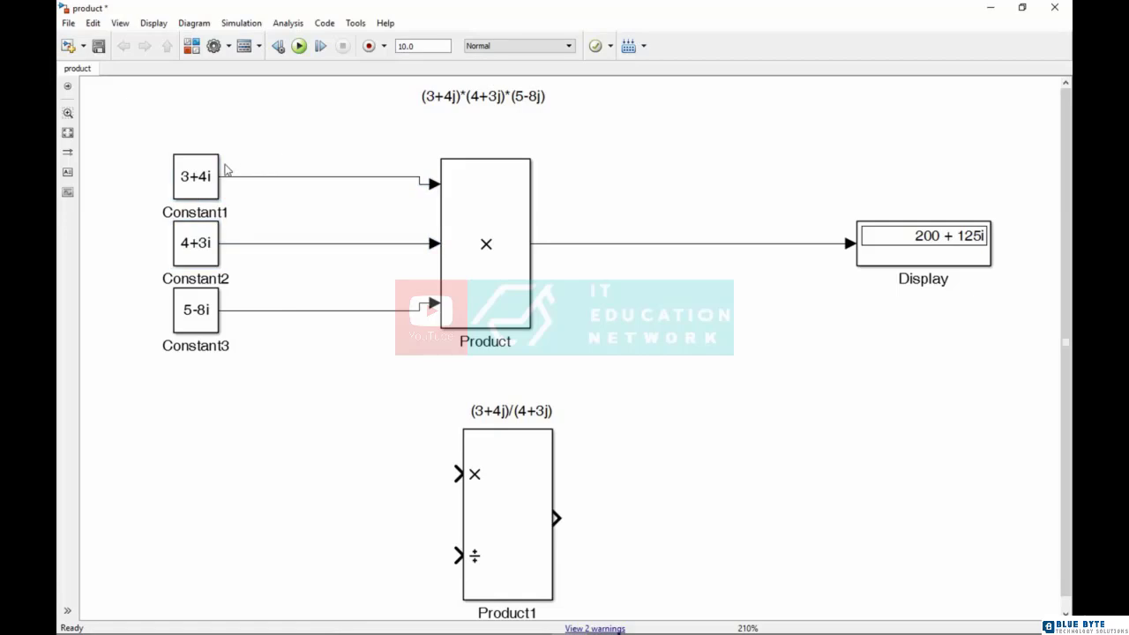
mouse_move(153, 157)
mouse_down()
mouse_move(211, 258)
mouse_move(201, 533)
mouse_up()
drag(227, 466, 454, 473)
drag(202, 533, 455, 554)
- Duplicate the Display block beside the divide block, connect it to the output, and align it so the line runs straight
click(901, 249)
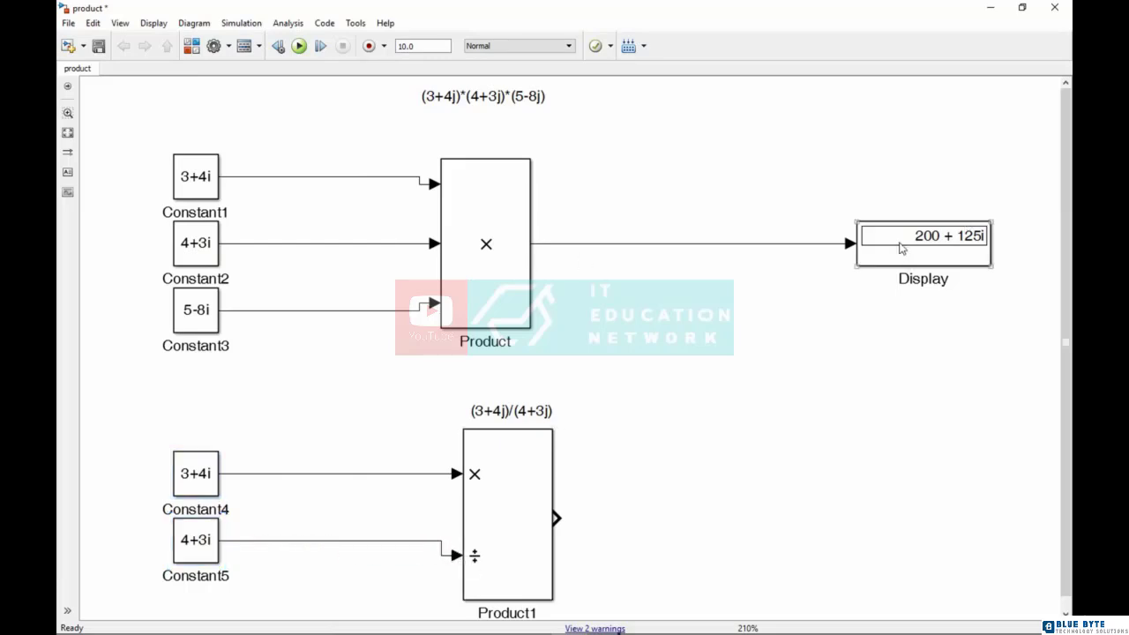
drag(901, 248, 863, 516)
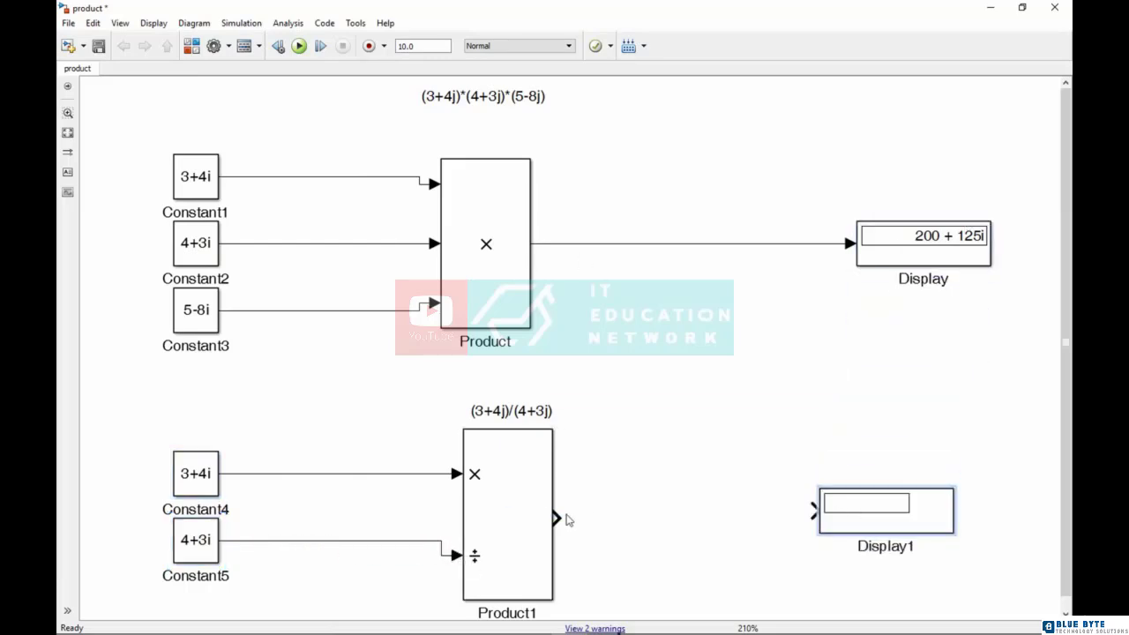
mouse_move(557, 517)
mouse_down()
mouse_move(786, 526)
mouse_move(813, 511)
mouse_up()
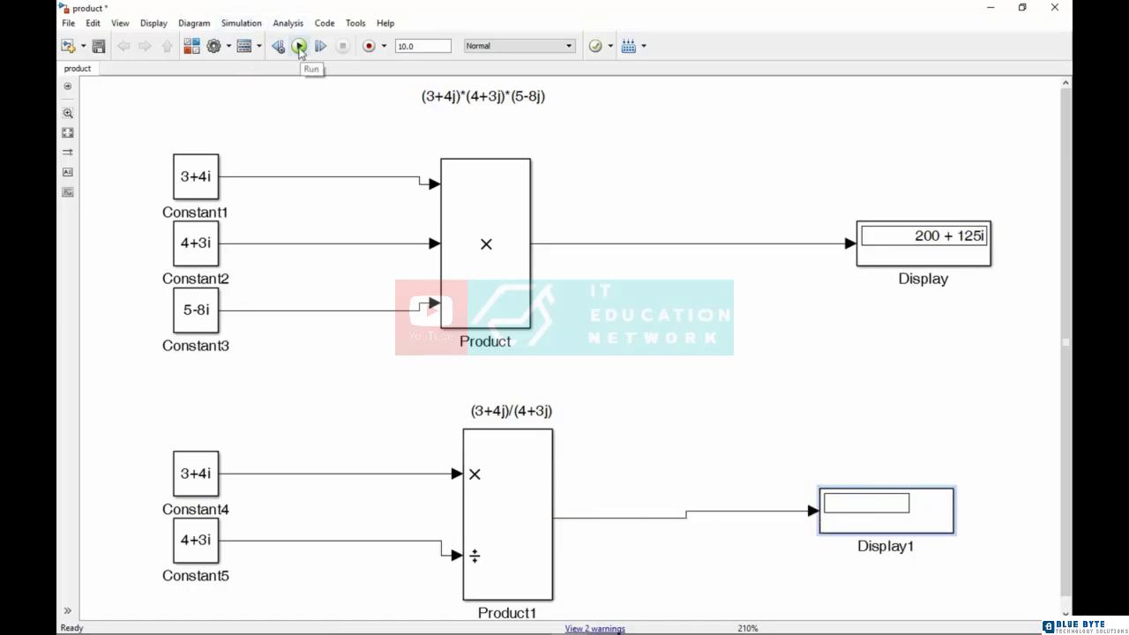
drag(871, 502, 885, 510)
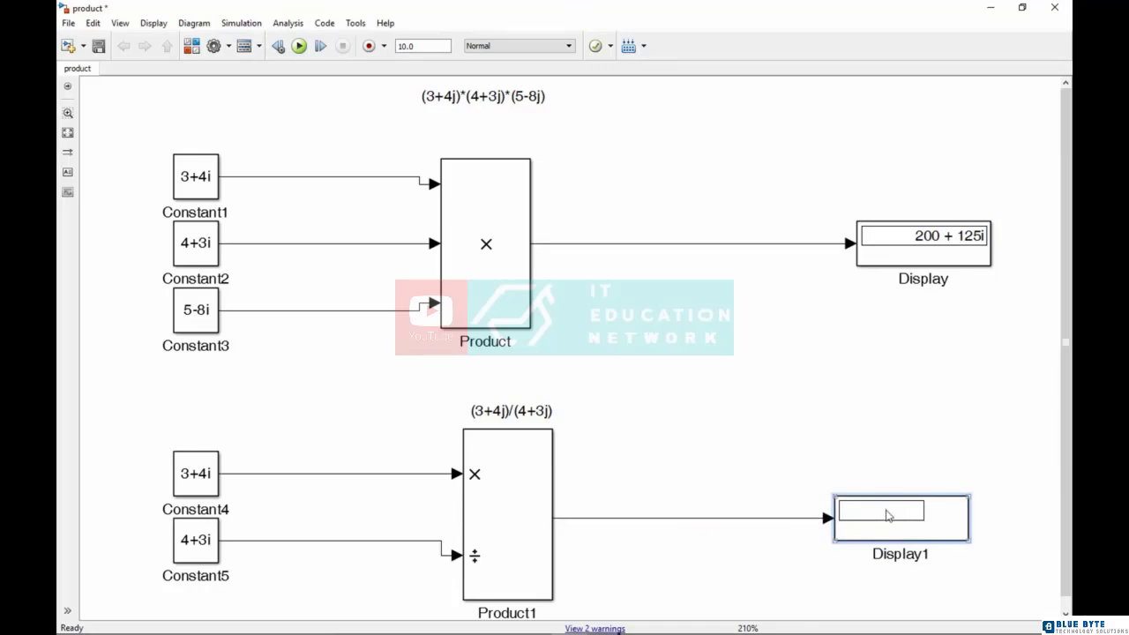
- Run the simulation to compute the quotient of the two complex numbers
click(299, 45)
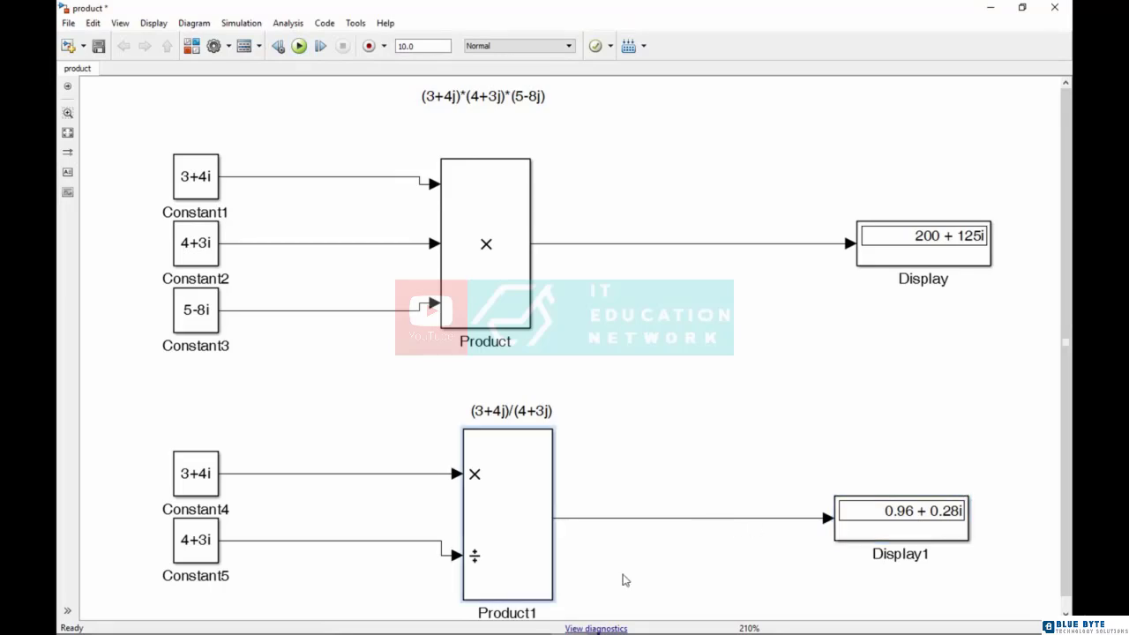
click(694, 578)
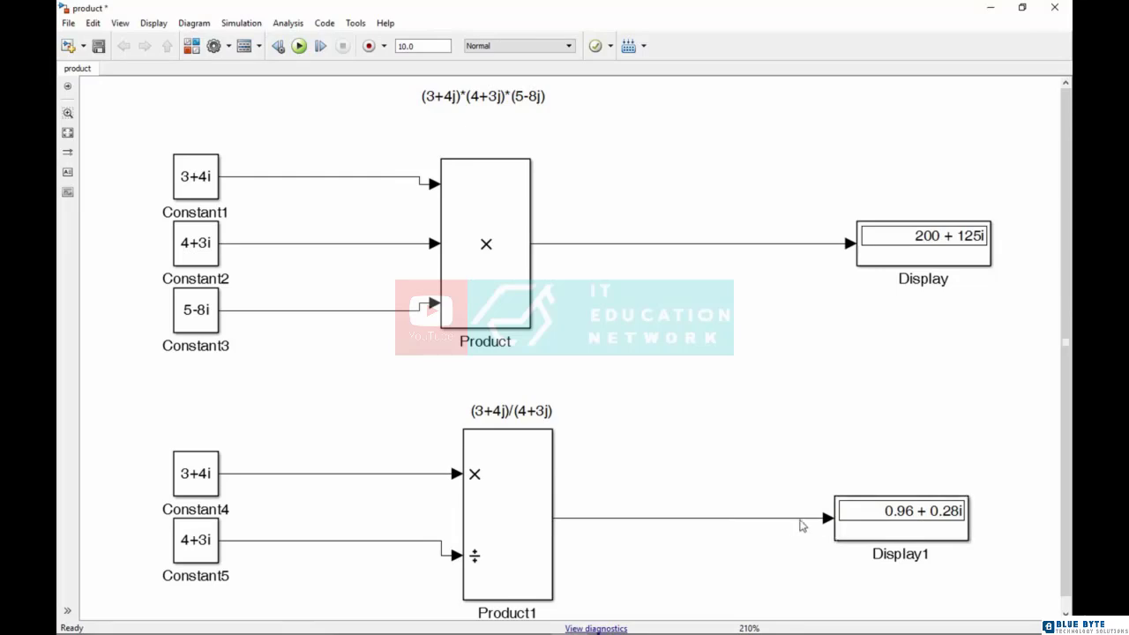
click(920, 518)
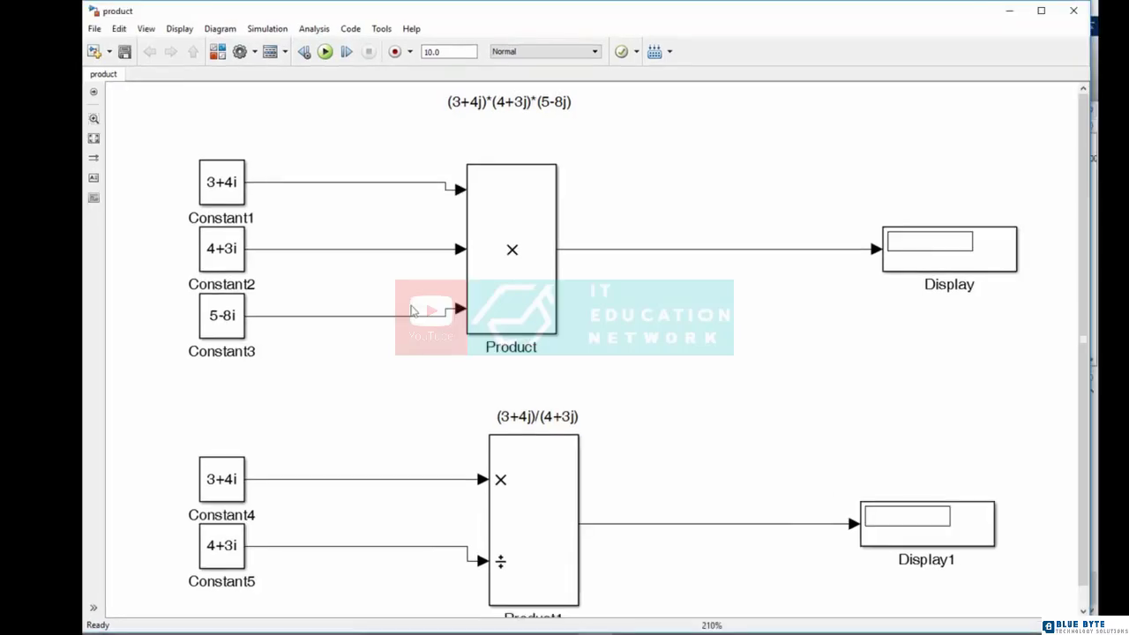
click(578, 411)
double_click(510, 234)
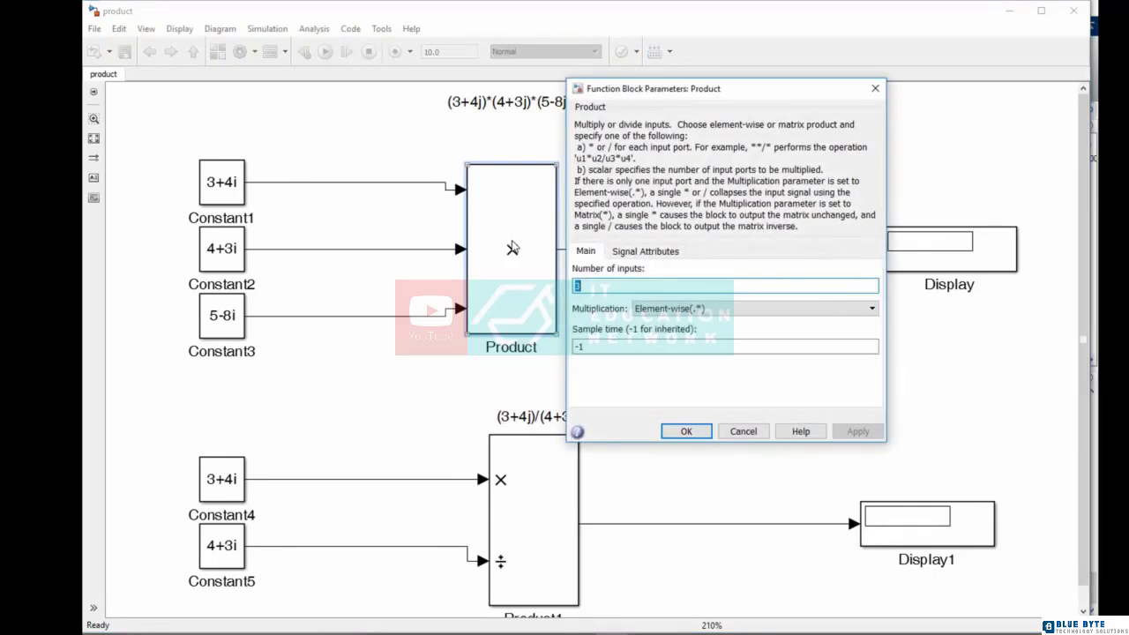
click(731, 309)
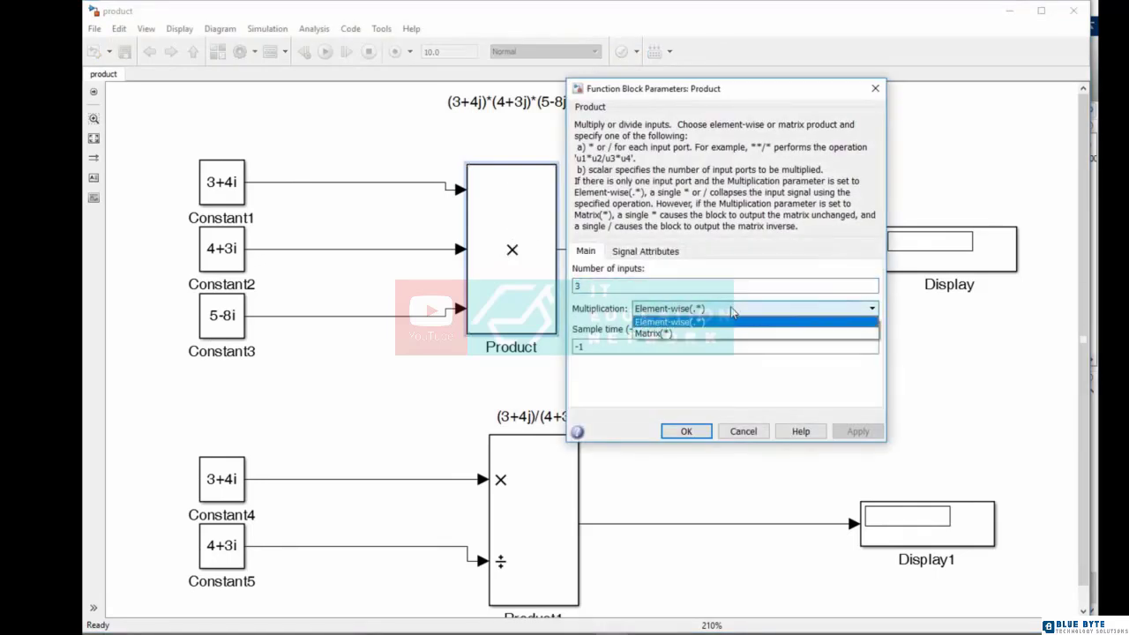
click(677, 334)
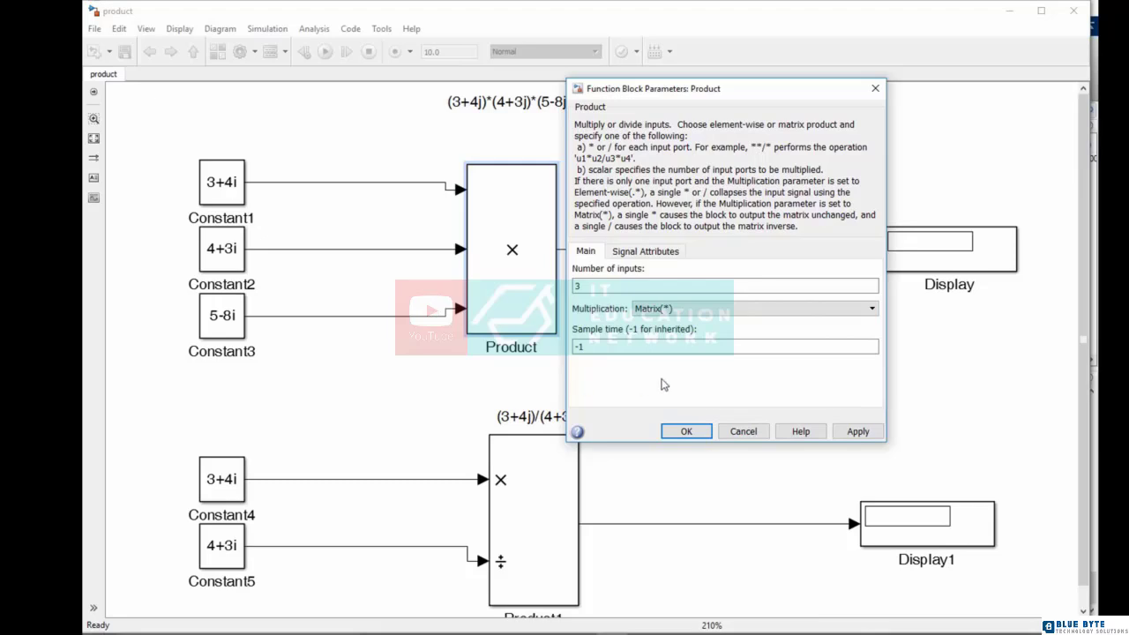
click(745, 432)
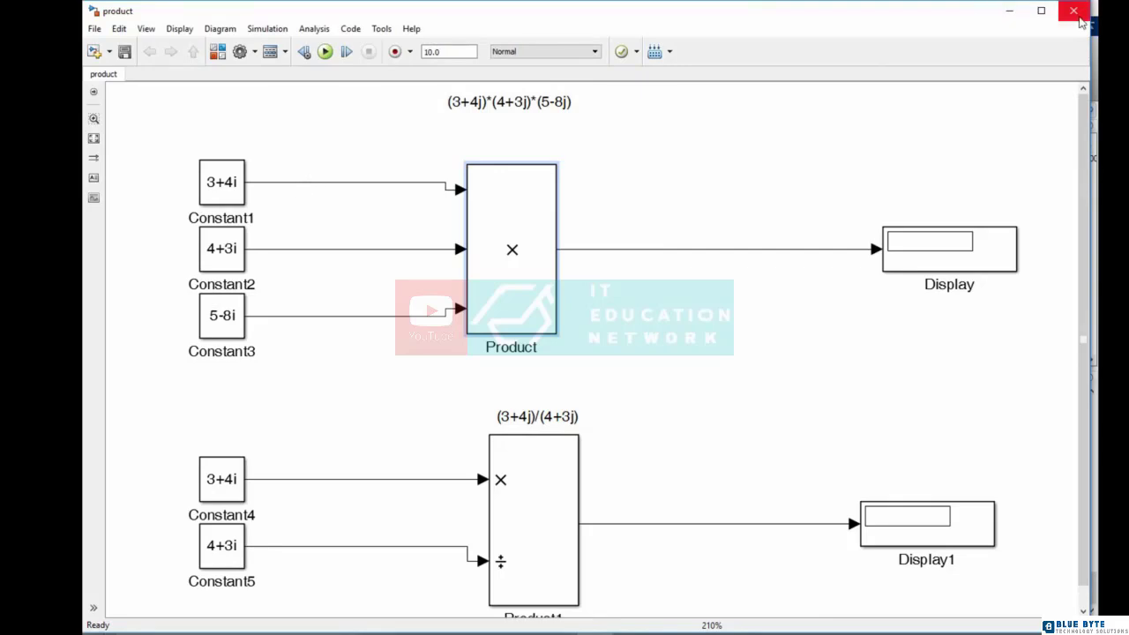
- Add a Gain block from the Commonly Used Blocks library to a new model
click(1009, 10)
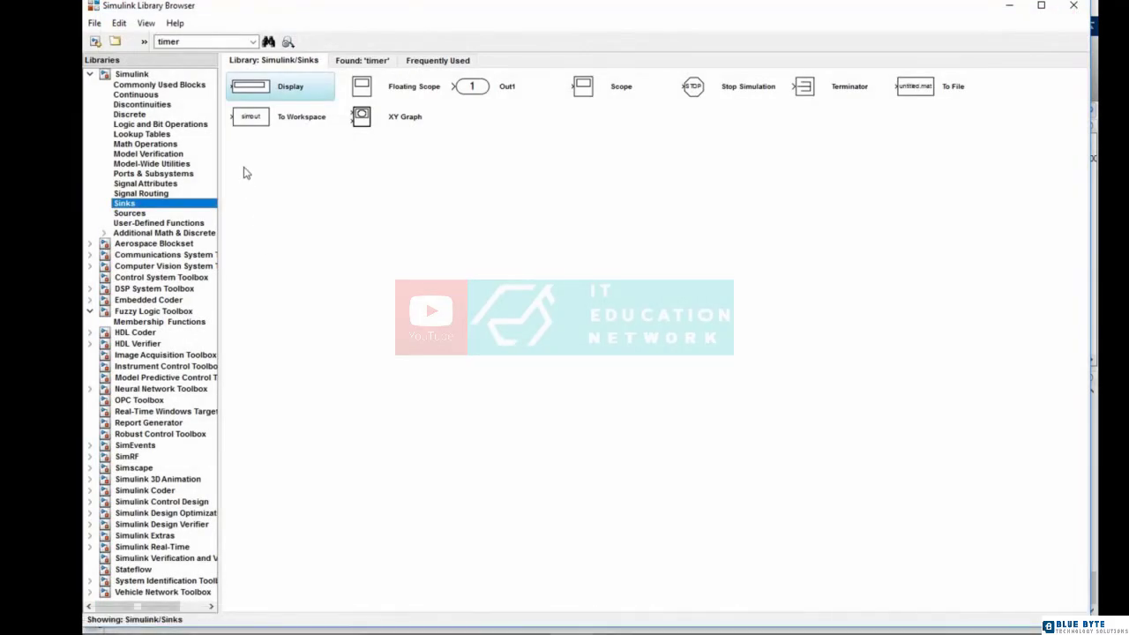
click(147, 96)
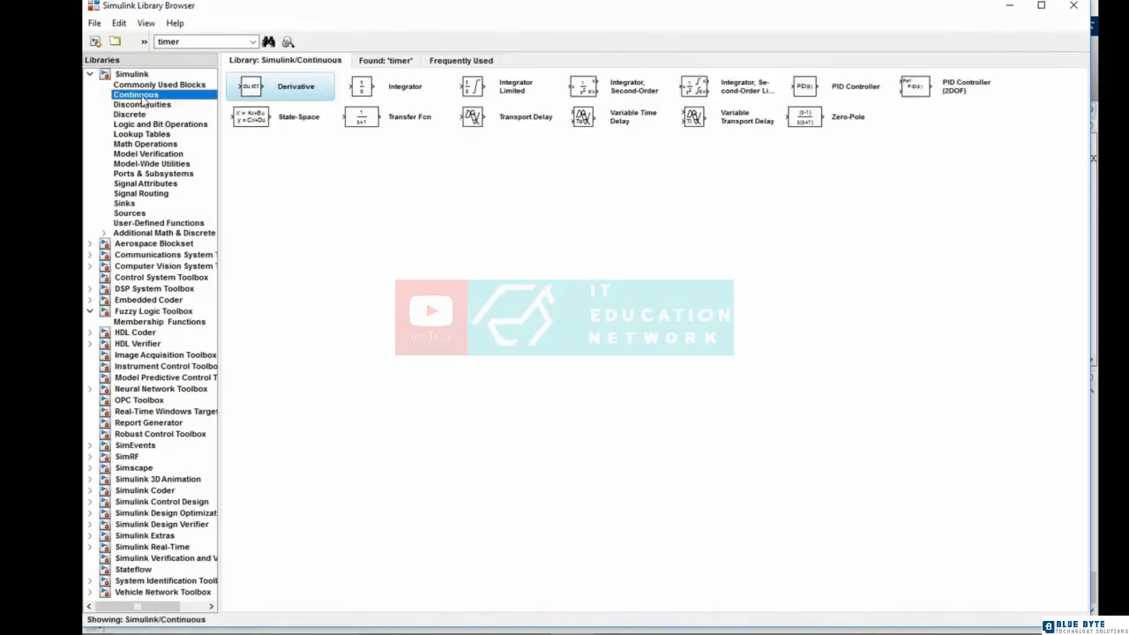
click(196, 86)
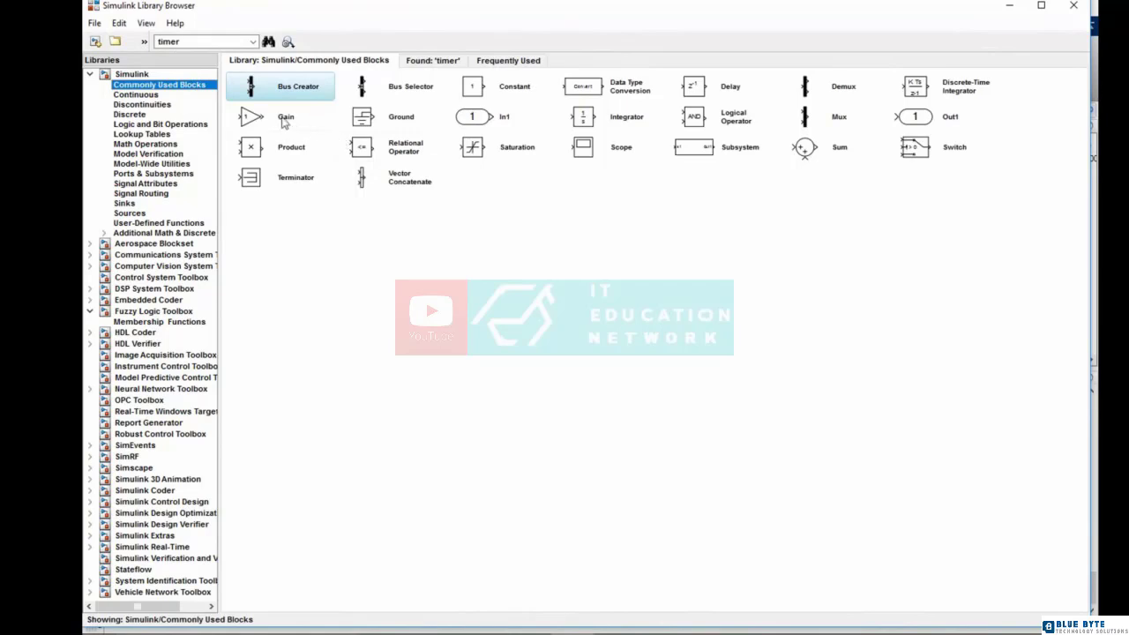
click(284, 120)
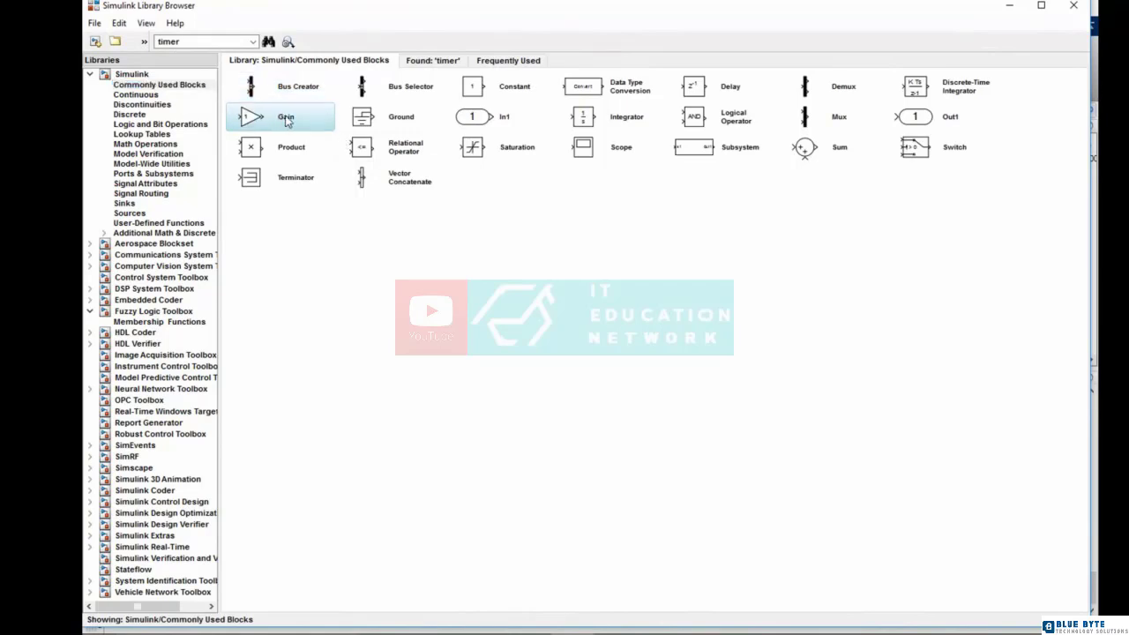
right_click(284, 120)
click(298, 124)
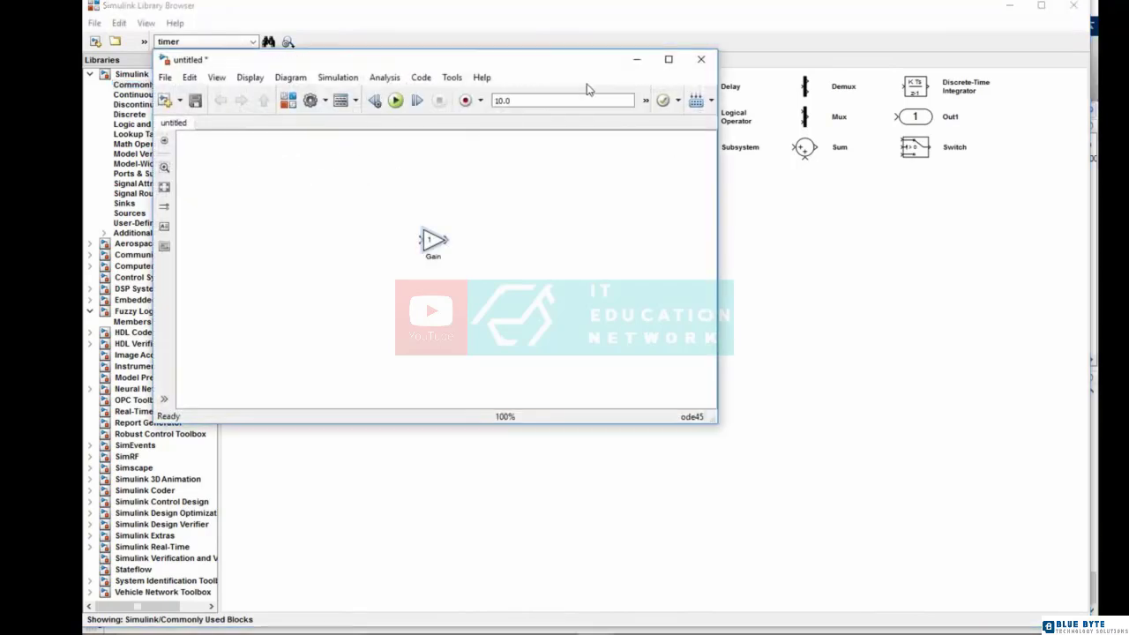
- Maximize the new model window and move the Gain block slightly across the canvas, leaving room on both sides
drag(582, 63, 787, 78)
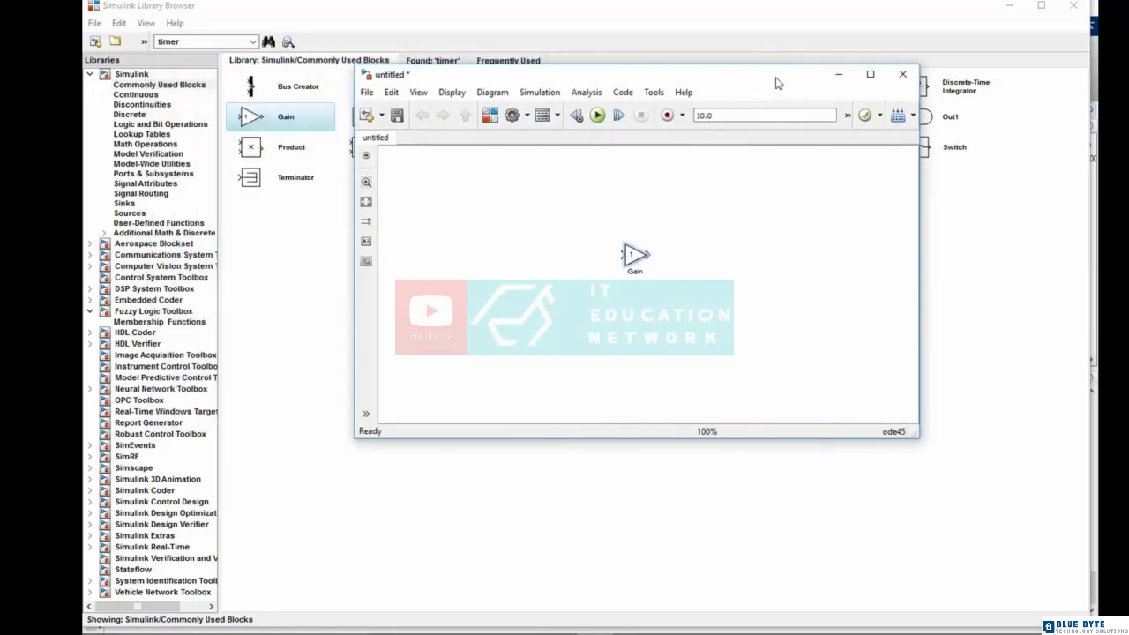
click(873, 75)
click(371, 186)
drag(370, 186, 451, 196)
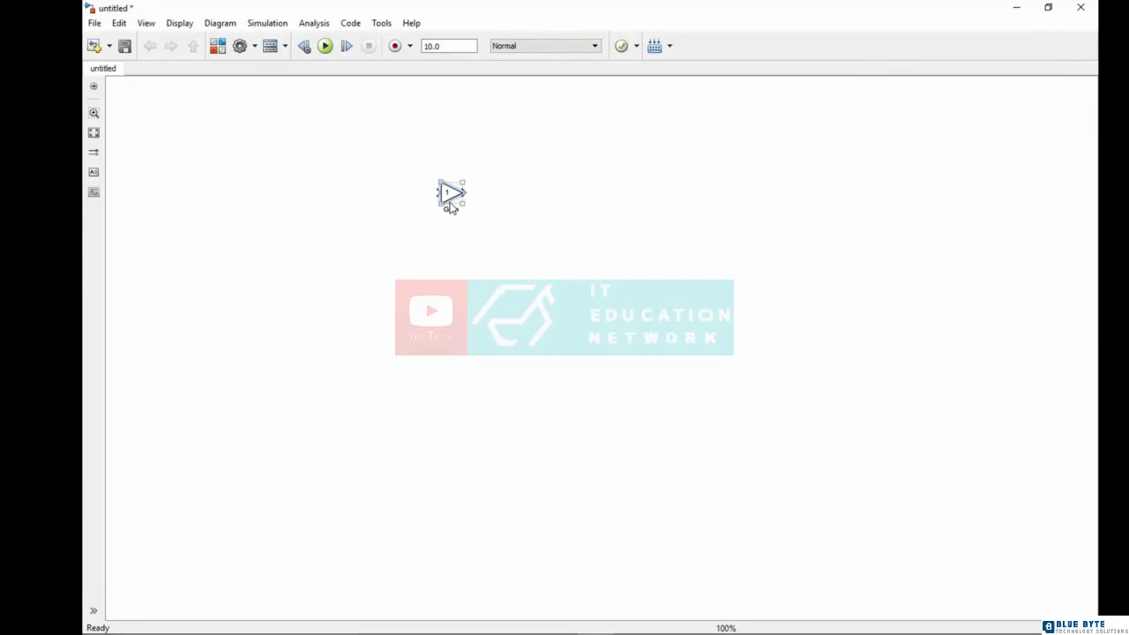
- Examine the Gain block's parameters, including its gain value and multiplication mode, without changing them
click(494, 201)
double_click(451, 194)
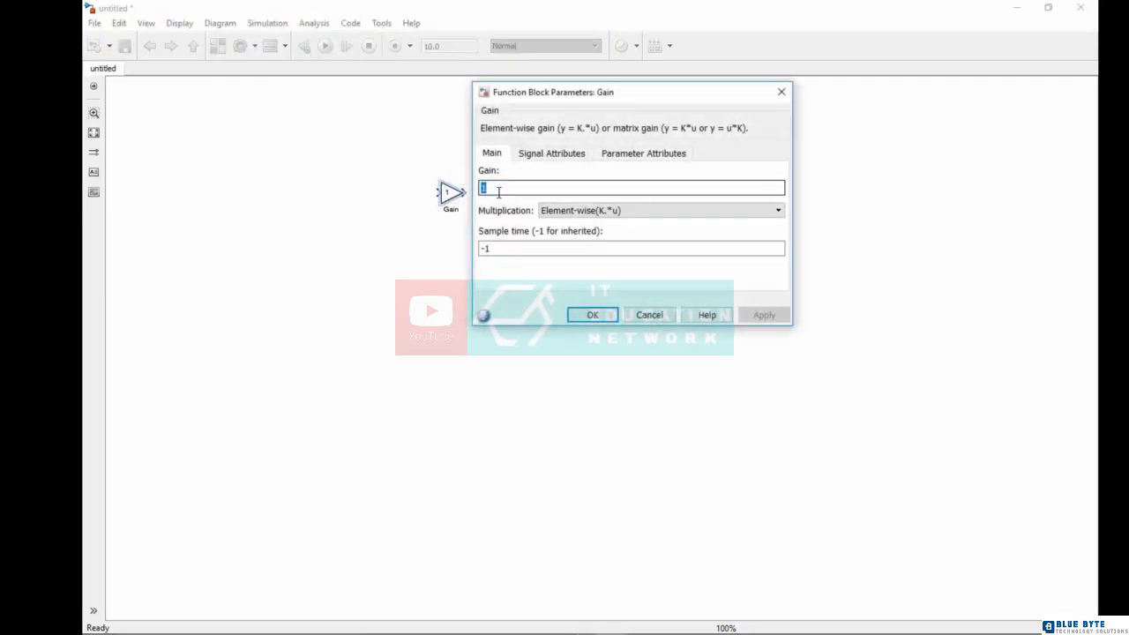
click(781, 92)
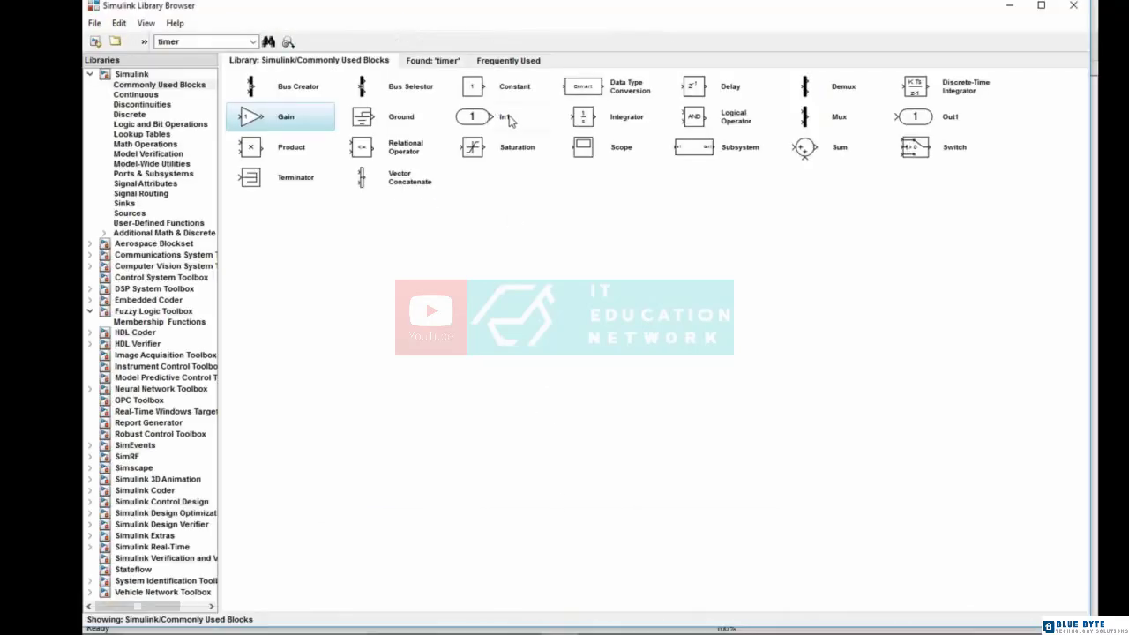
- Add a Constant block from Commonly Used Blocks and a Display block from Sinks to the untitled model
right_click(509, 95)
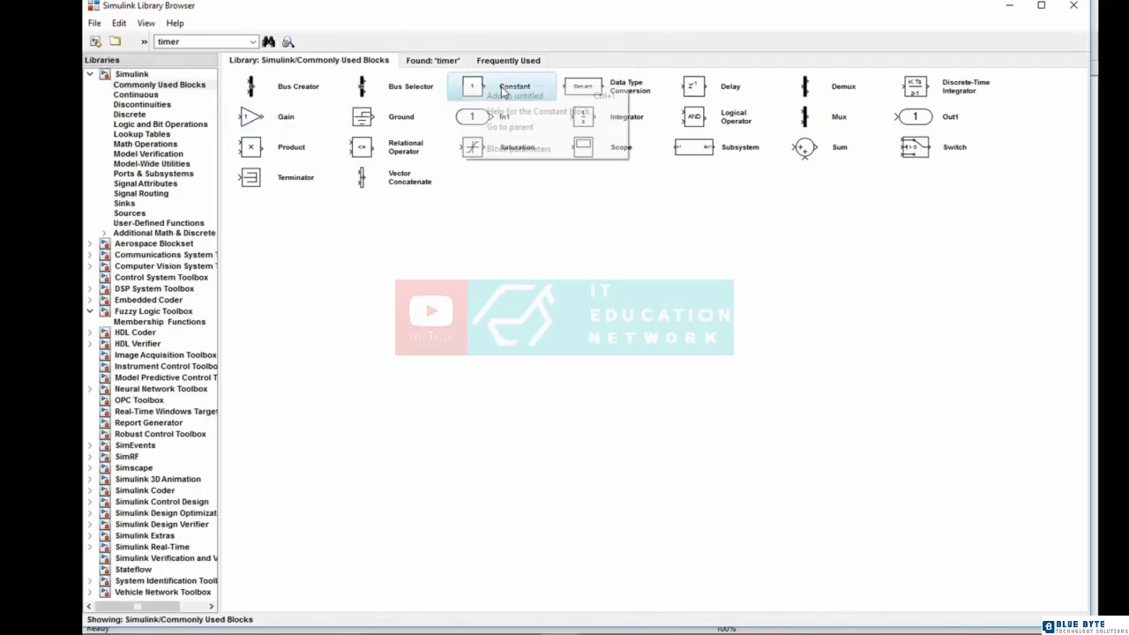
click(514, 96)
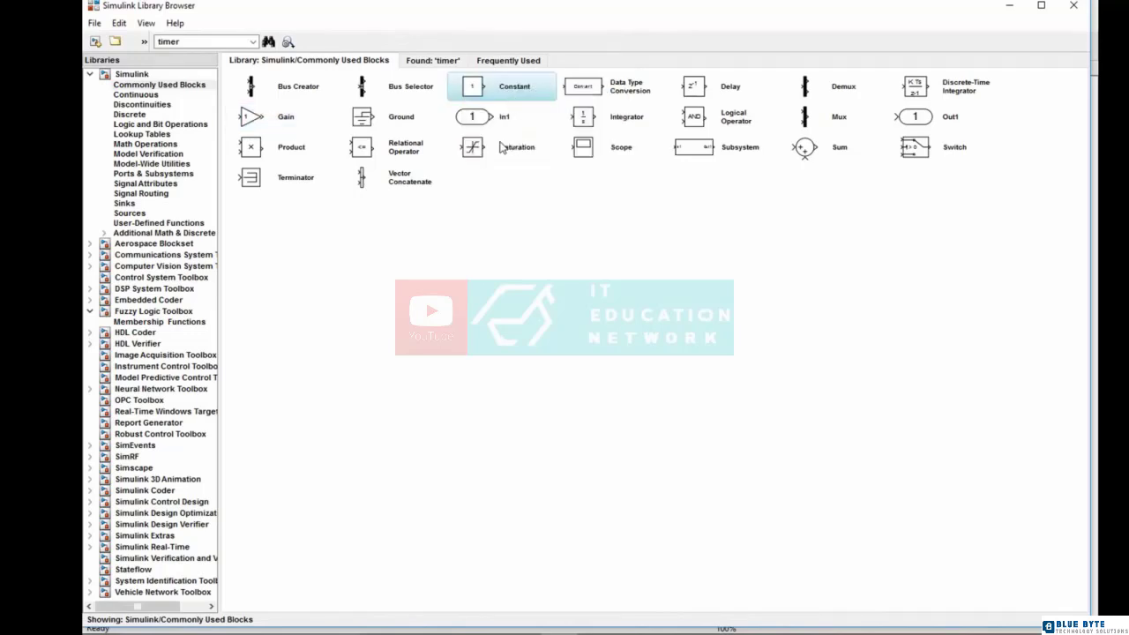
click(128, 203)
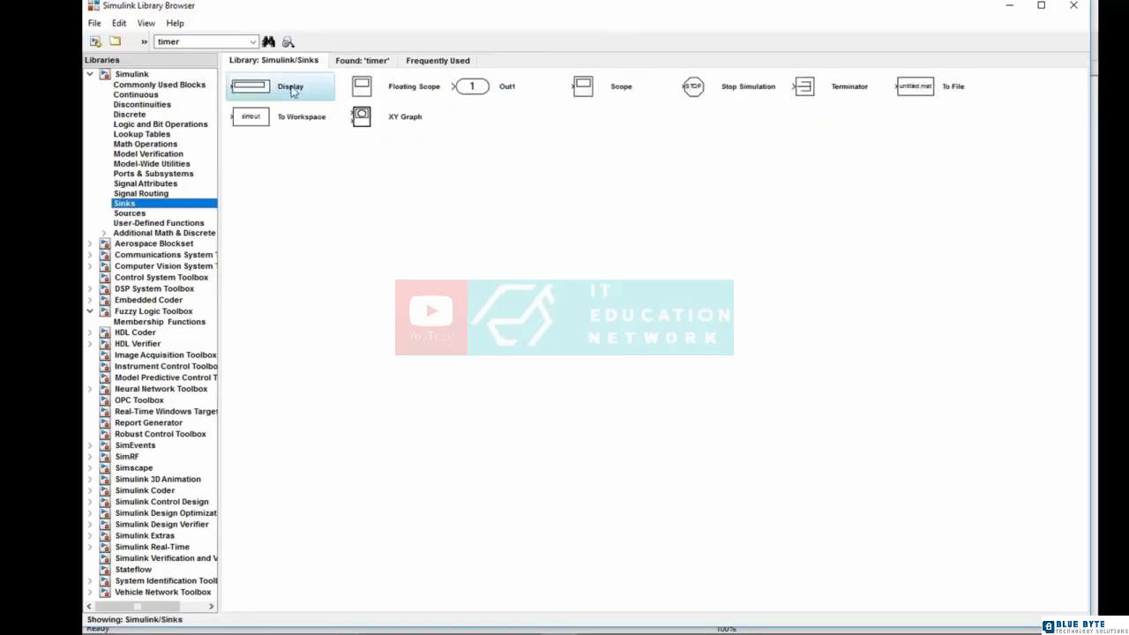
right_click(295, 89)
click(297, 95)
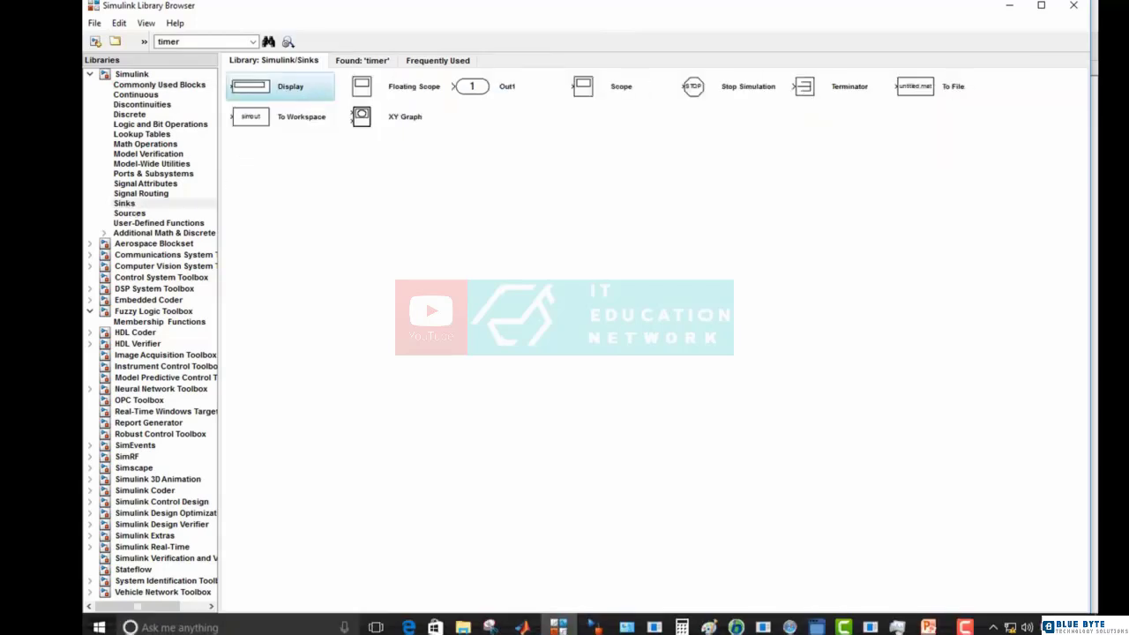
- Line up the Constant, Gain and Display blocks in one row and connect them in that order
click(596, 622)
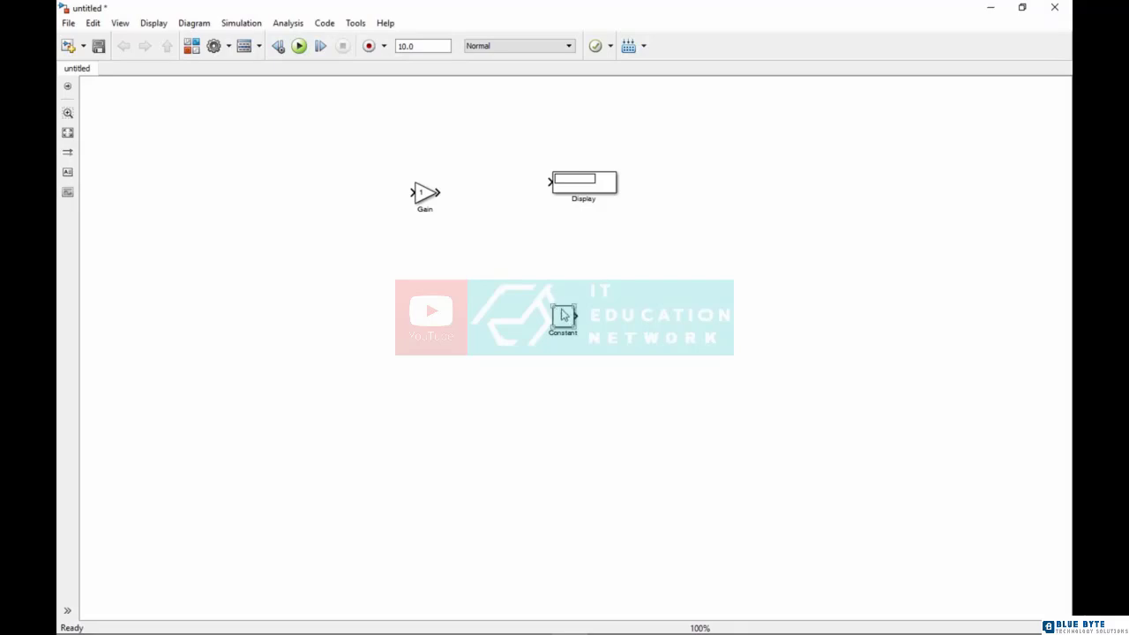
drag(566, 318, 303, 195)
drag(603, 188, 604, 197)
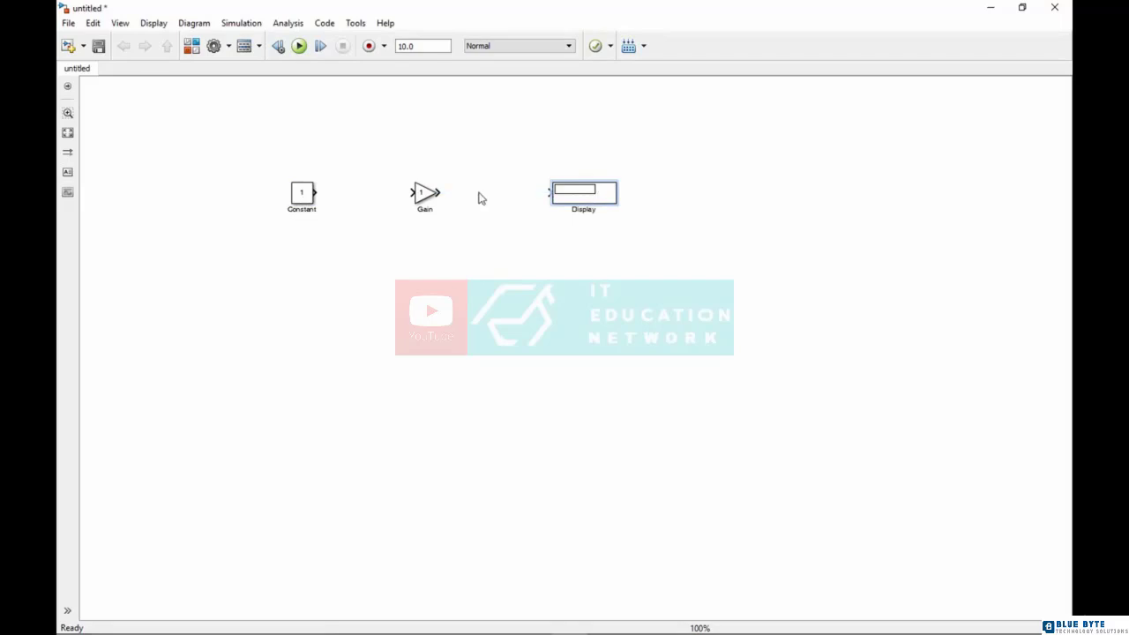
drag(441, 192, 550, 192)
drag(314, 192, 411, 192)
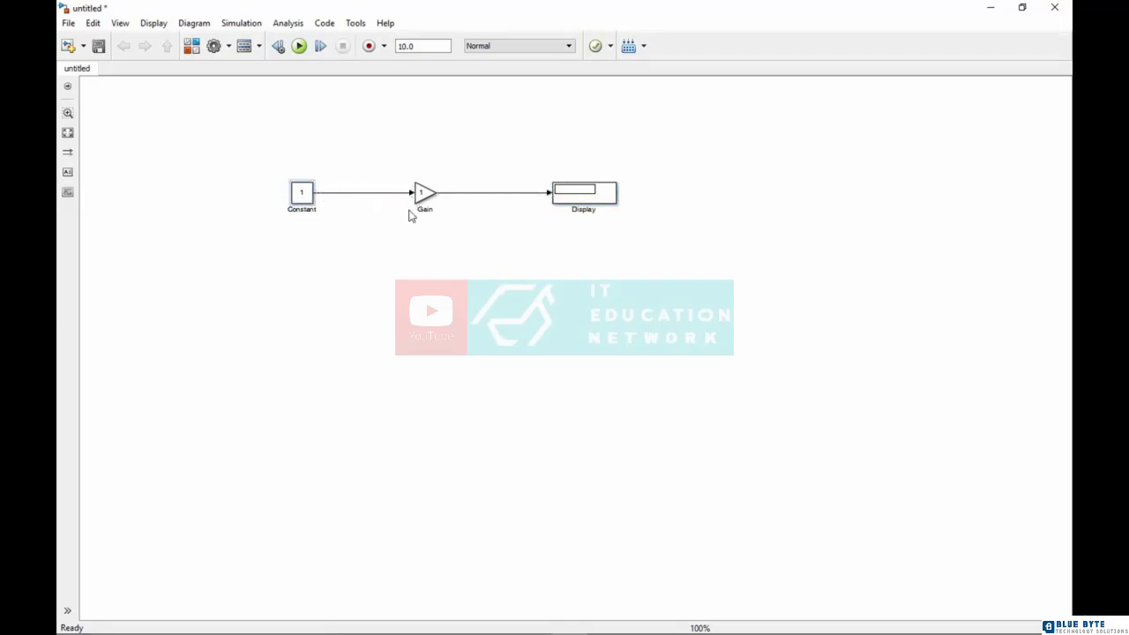
- Set the Constant block's value to the variable A
double_click(301, 194)
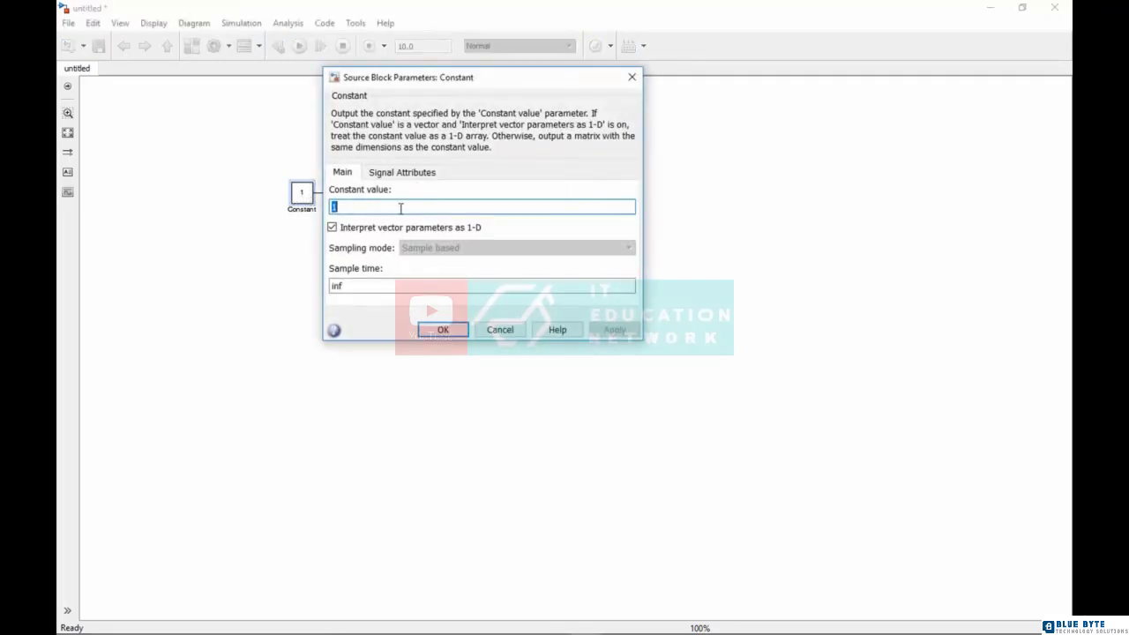
key(BackSpace)
text(A)
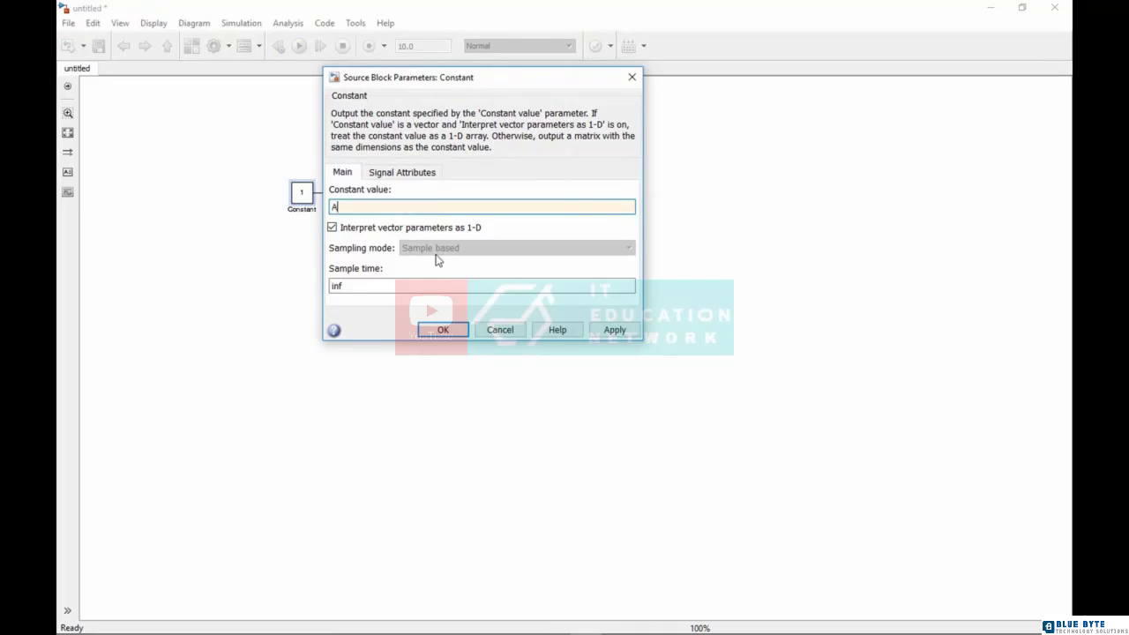
click(442, 329)
- Set the Gain block's gain to the variable B
click(422, 194)
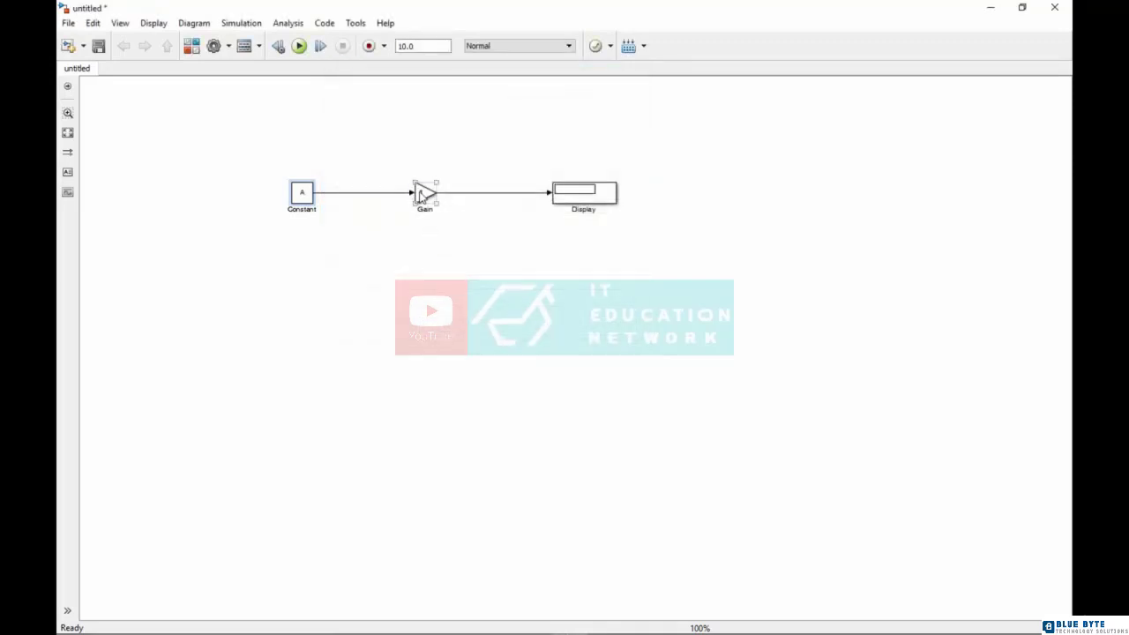
double_click(421, 194)
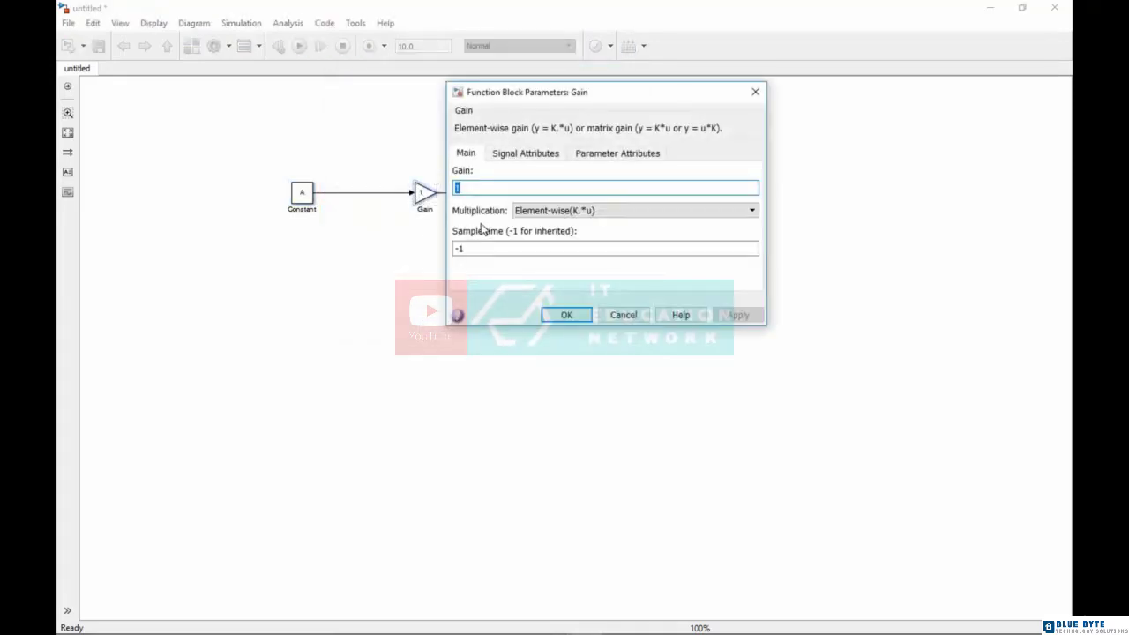
text(B)
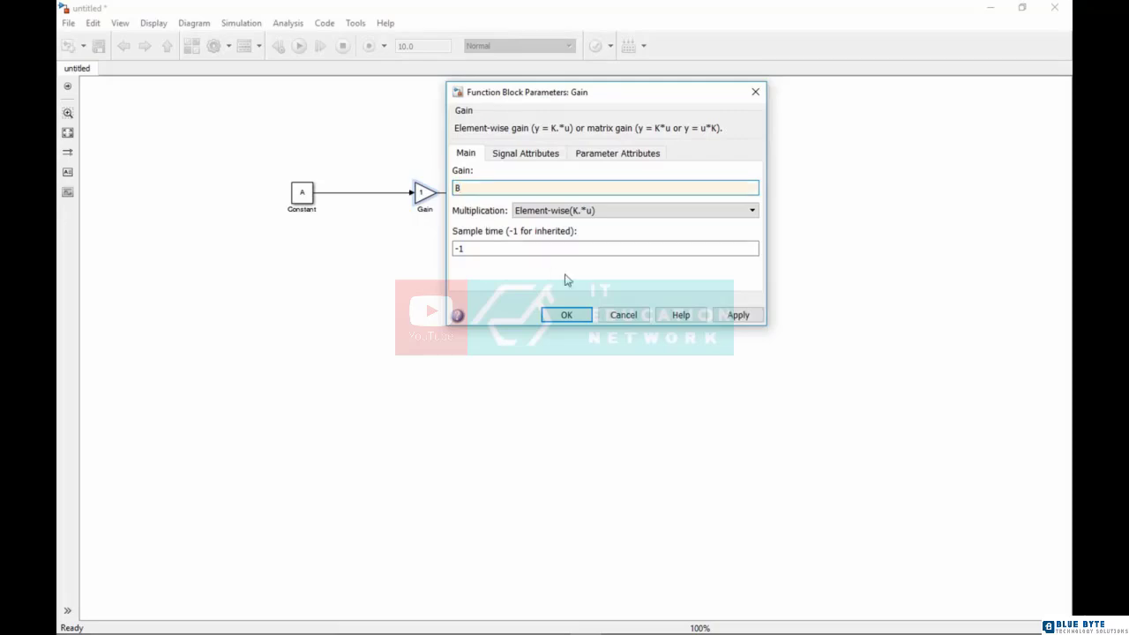
click(575, 315)
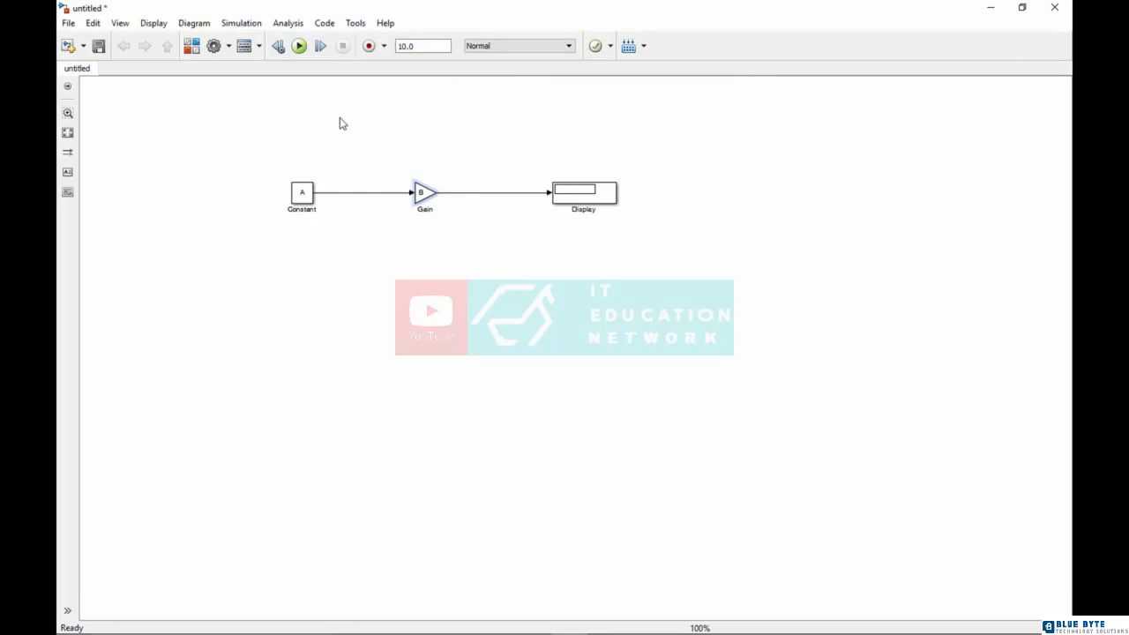
- Add a two-line annotation above the Gain block reading A=[1 -1 2]' and B=[2 3 4], and fit the model to view
click(368, 169)
double_click(435, 130)
text(k=[1 -1 2)
key(Return)
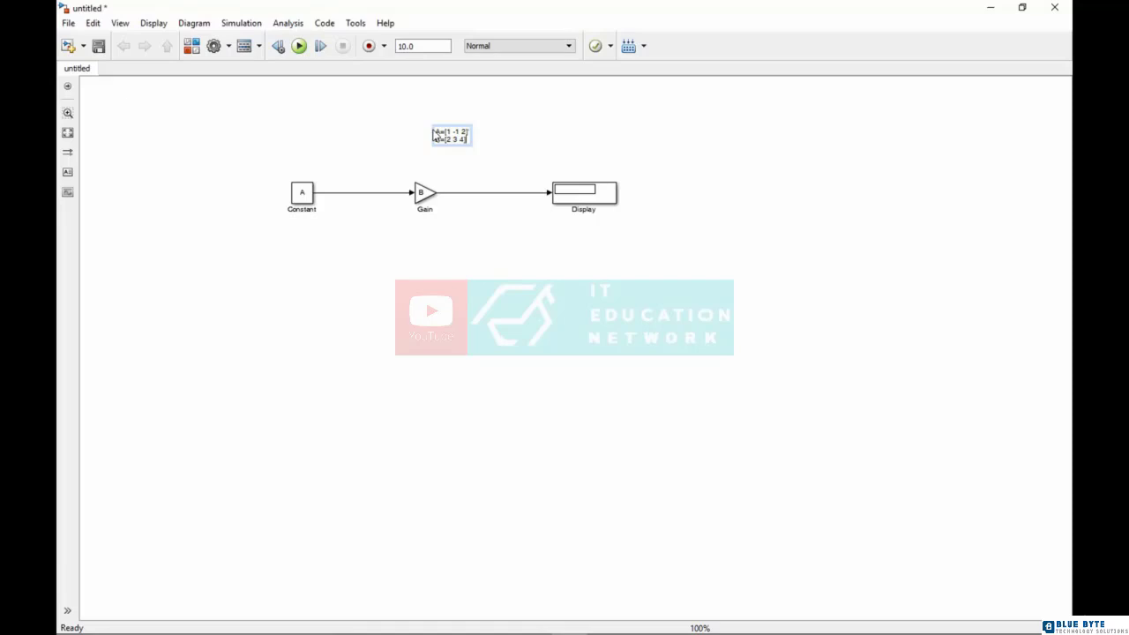
click(68, 132)
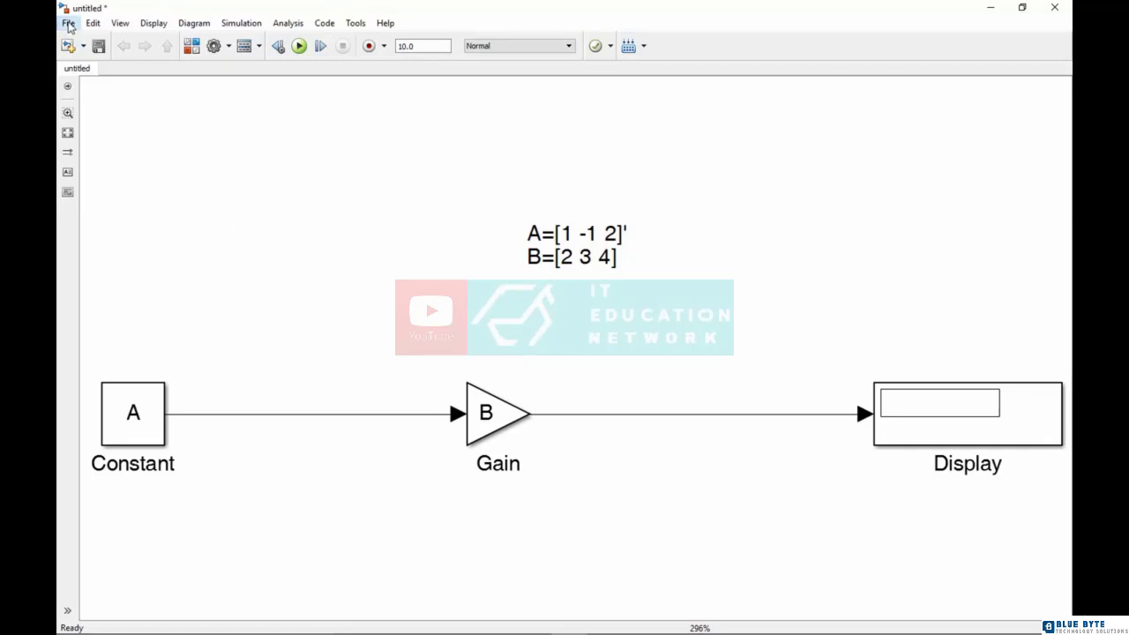
- Define A=[1 -1 2]' and B=[2 3 4] in the InitFcn callback of the model properties
click(67, 23)
mouse_move(164, 191)
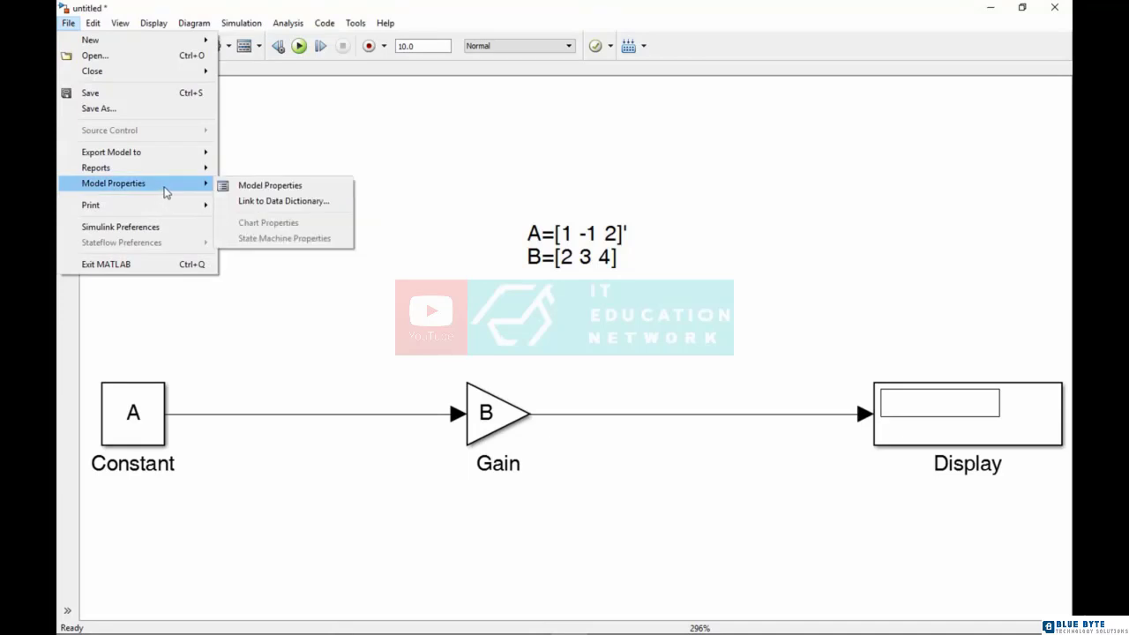
click(234, 187)
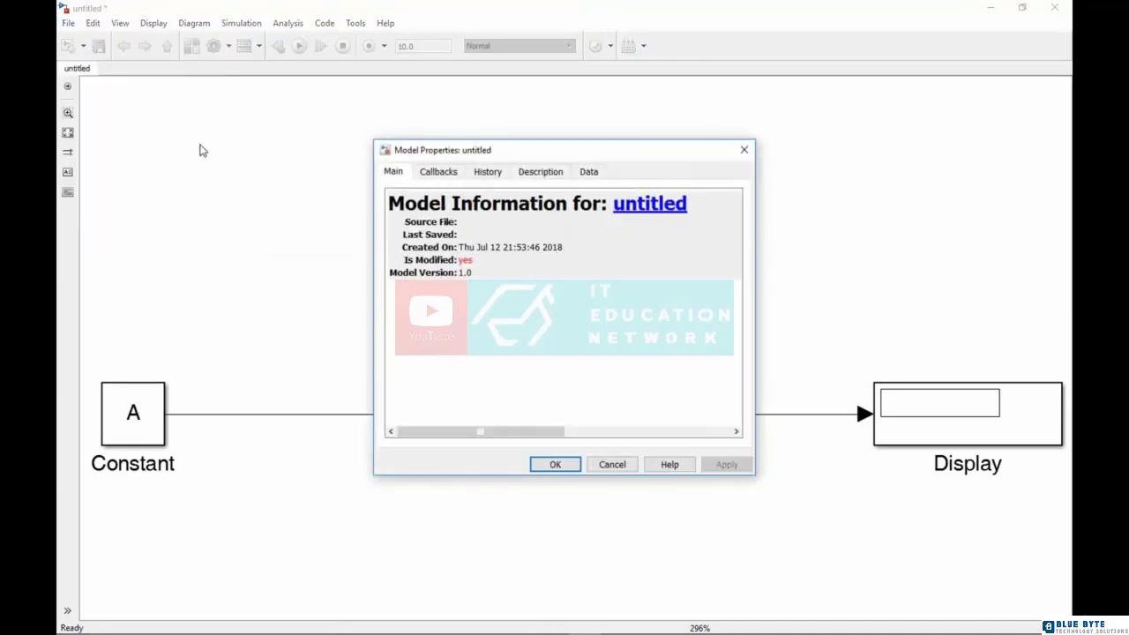
click(453, 176)
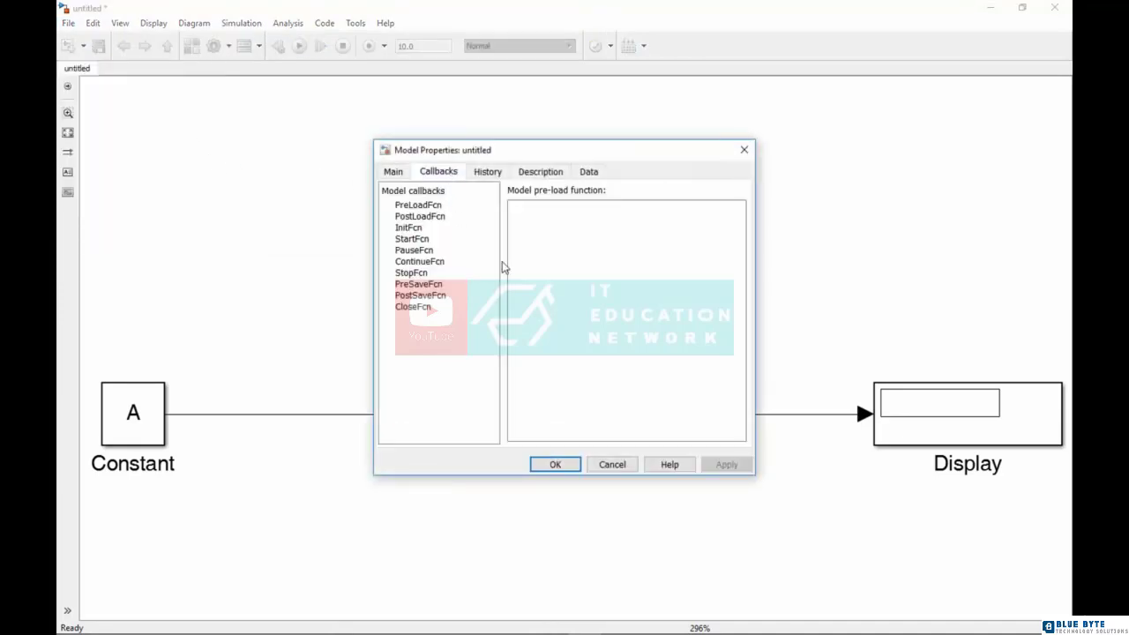
click(412, 229)
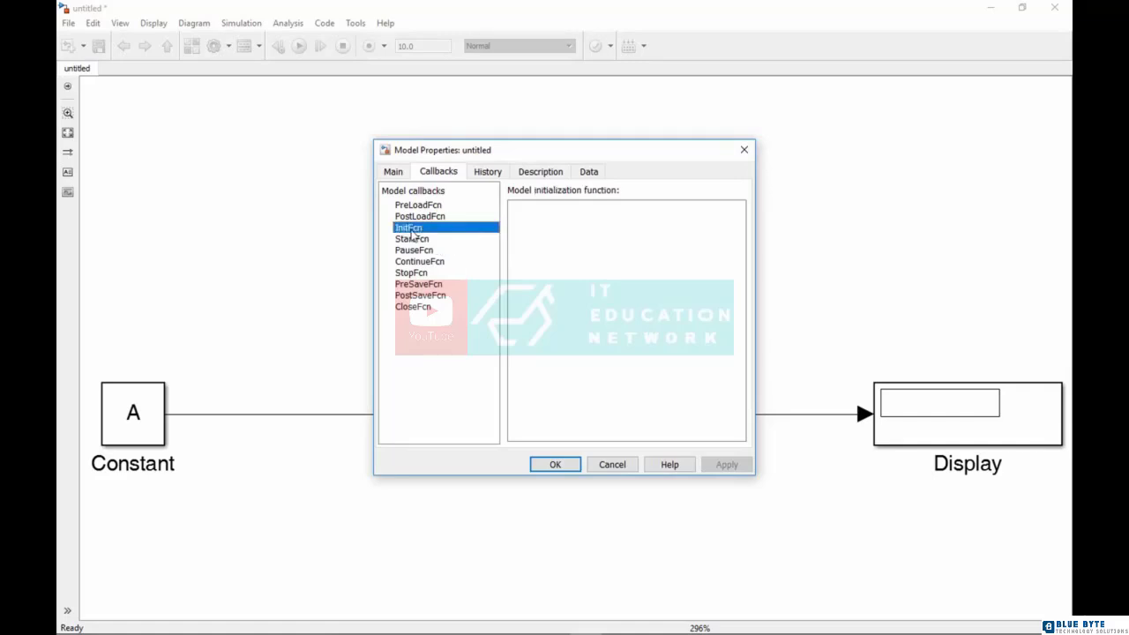
click(517, 227)
text(A=[1 -1 2)
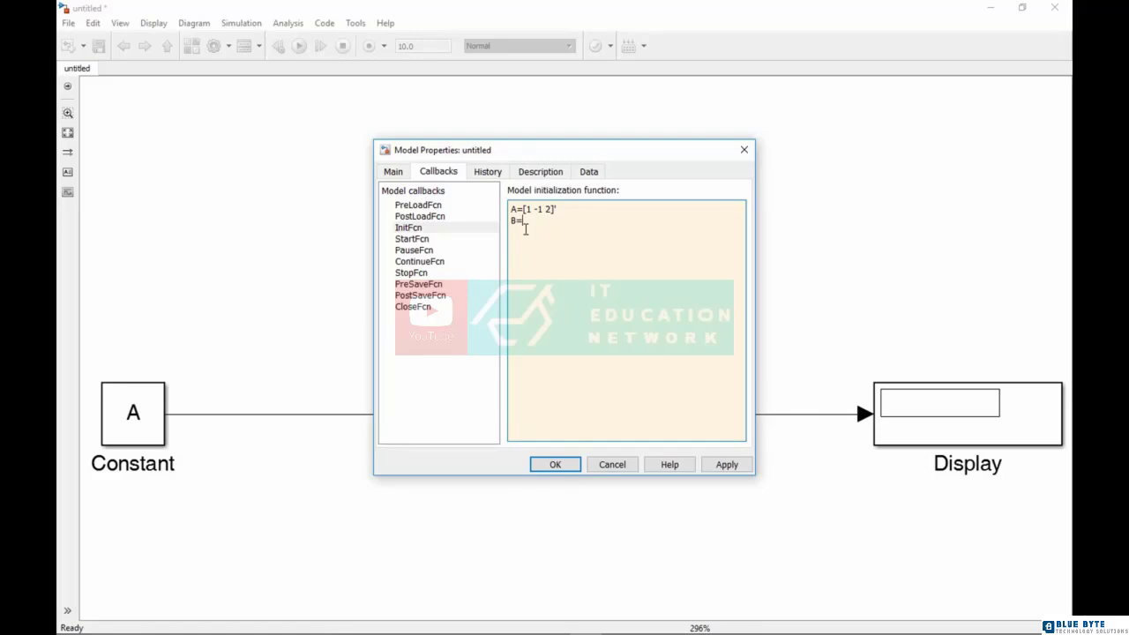
text(2 3])
click(538, 468)
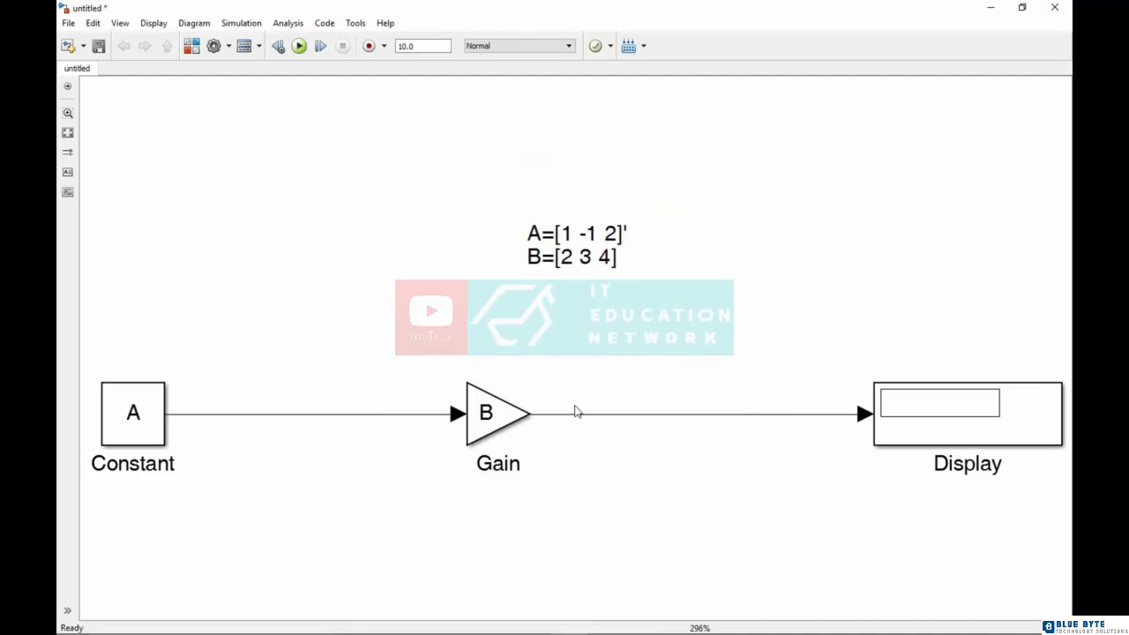
- Run the simulation and enlarge the Display block so that every element of the result fits
click(491, 429)
click(299, 46)
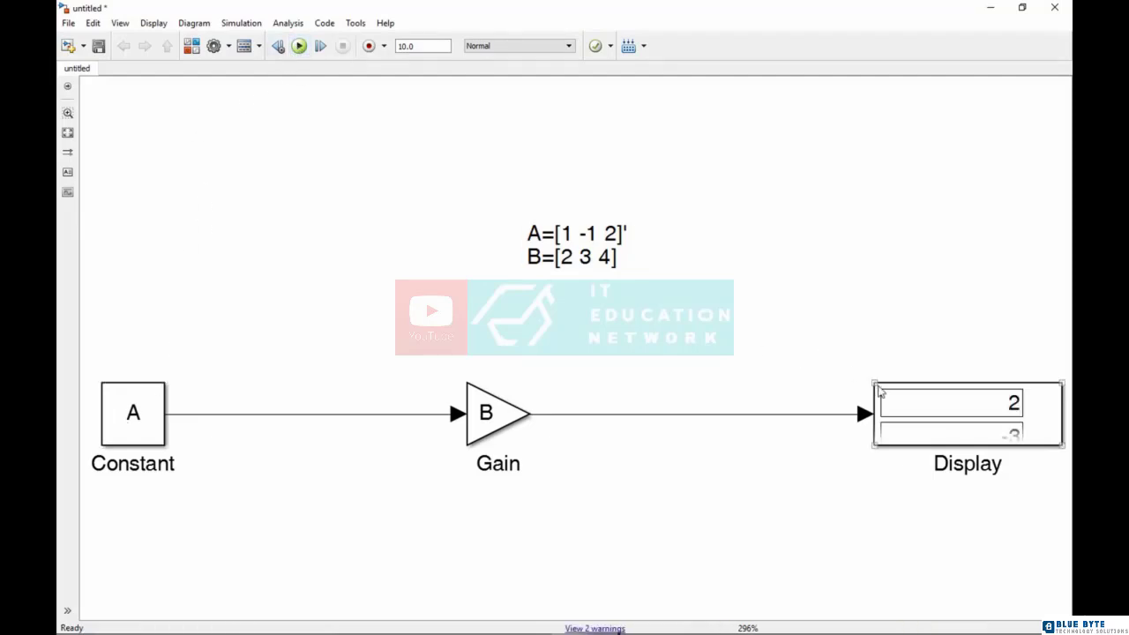
drag(875, 383, 848, 305)
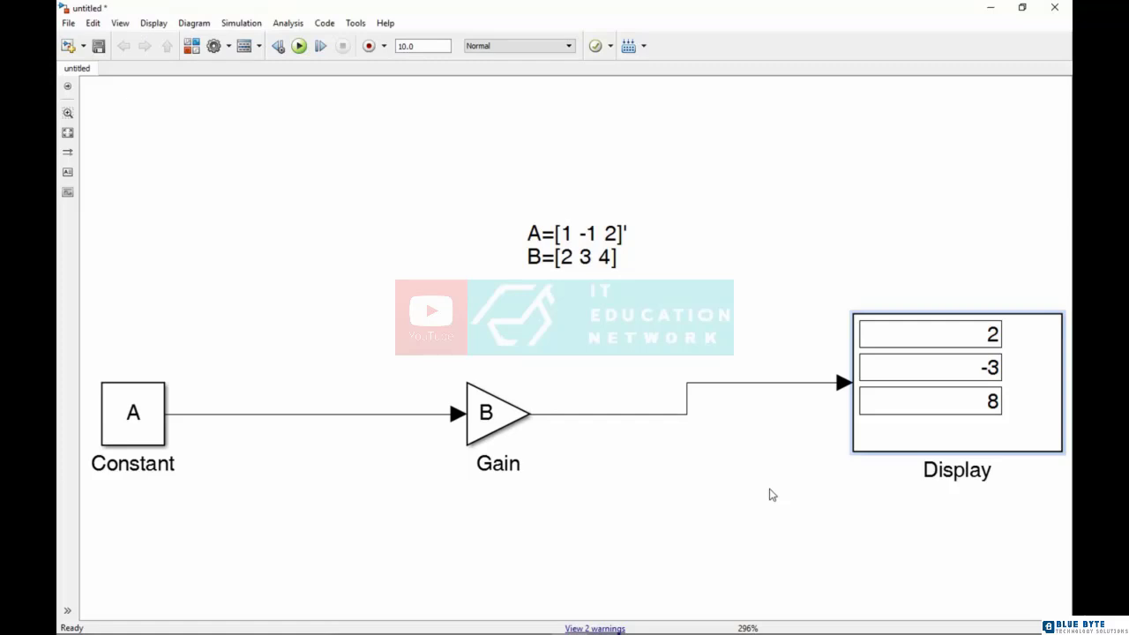
- Close the untitled Gain model and show the Commonly Used Blocks library again
click(1053, 9)
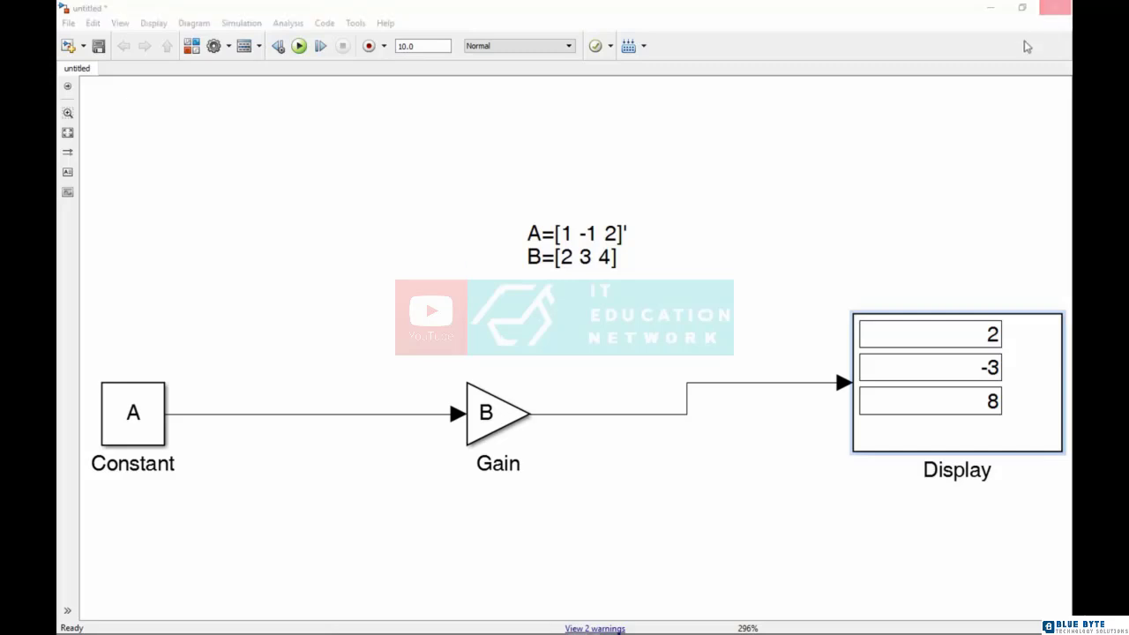
click(559, 330)
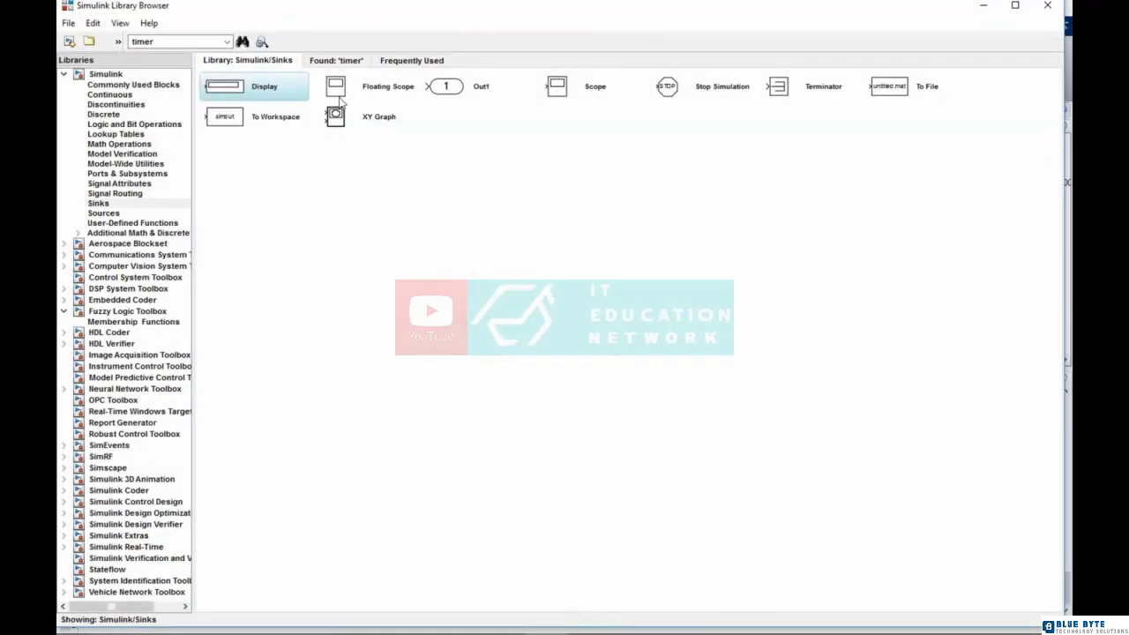
click(118, 86)
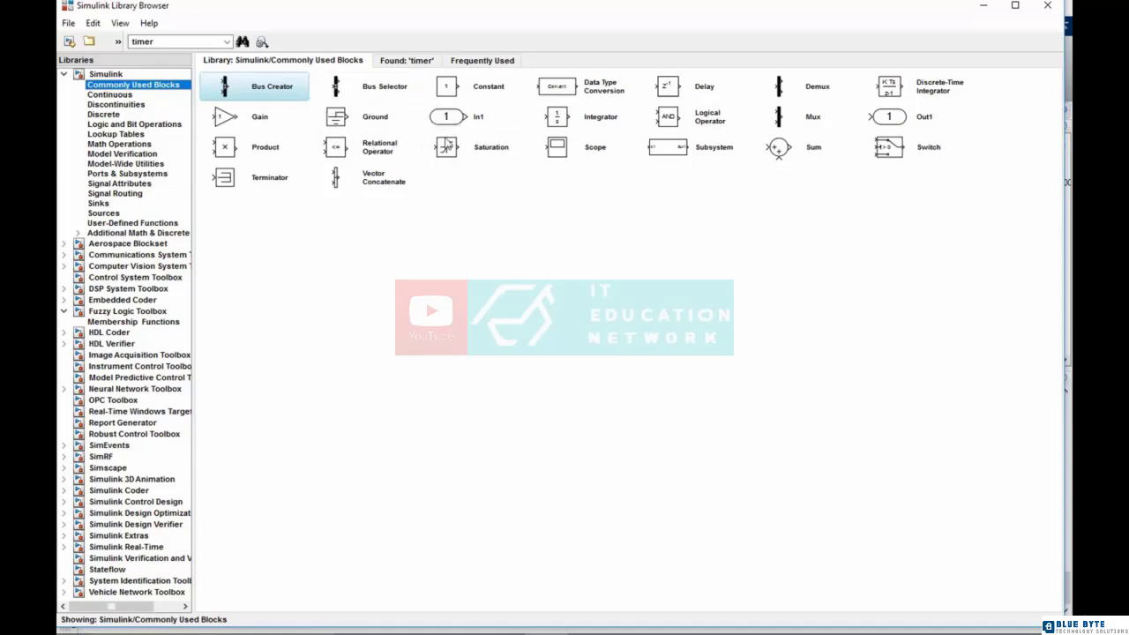
- Add a Bus Creator block and a Mux block from Commonly Used Blocks to a new untitled model and show that model
click(407, 97)
click(788, 99)
right_click(276, 91)
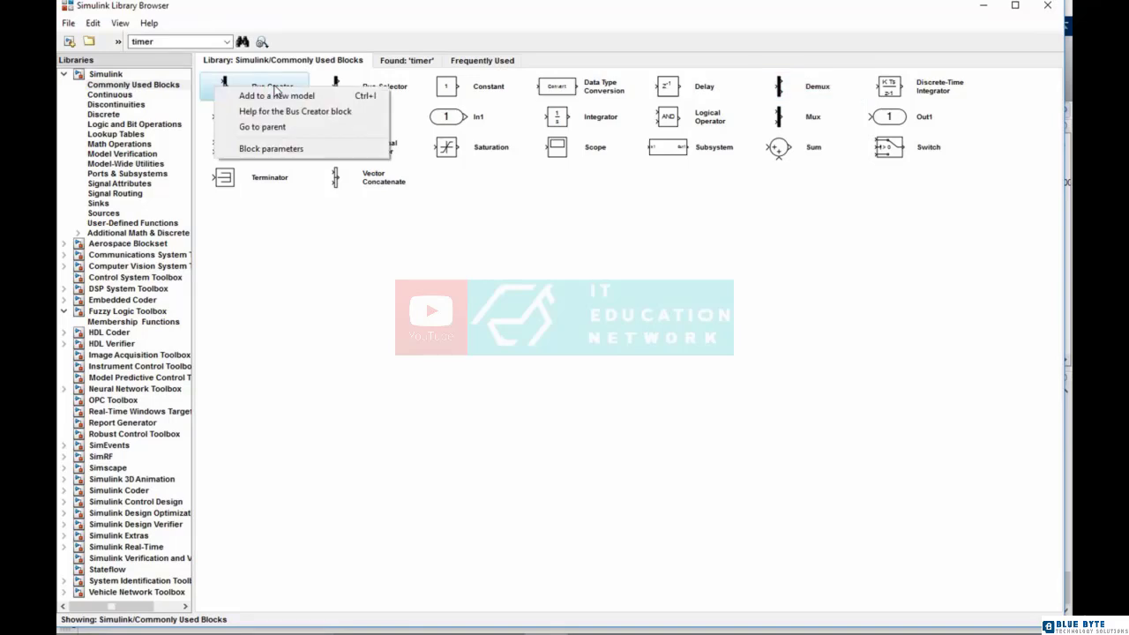
click(284, 95)
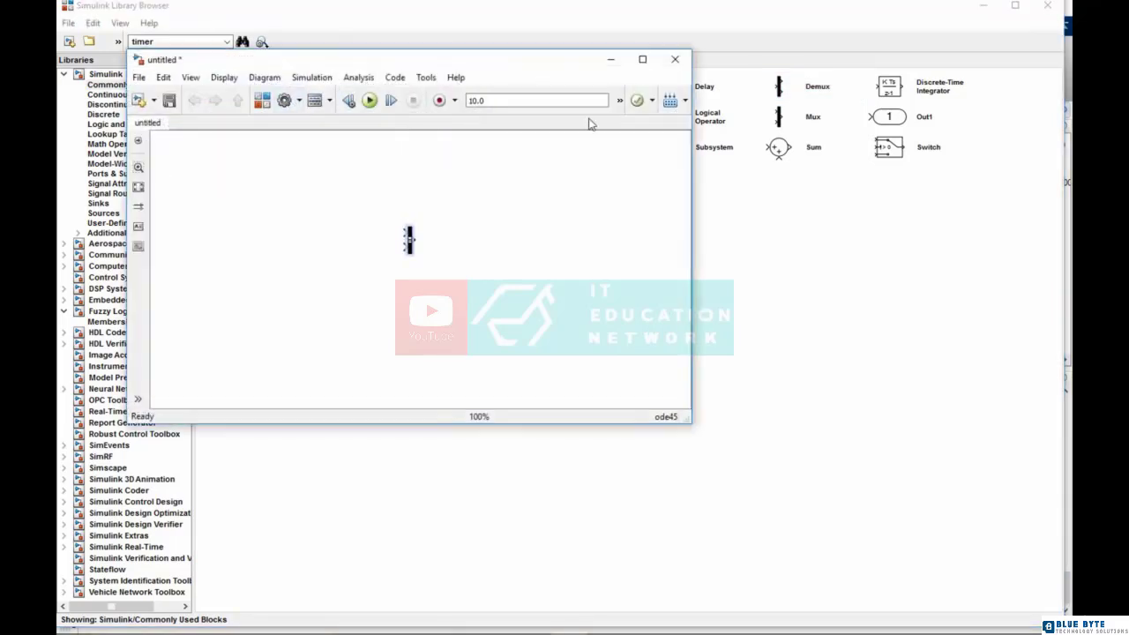
right_click(811, 115)
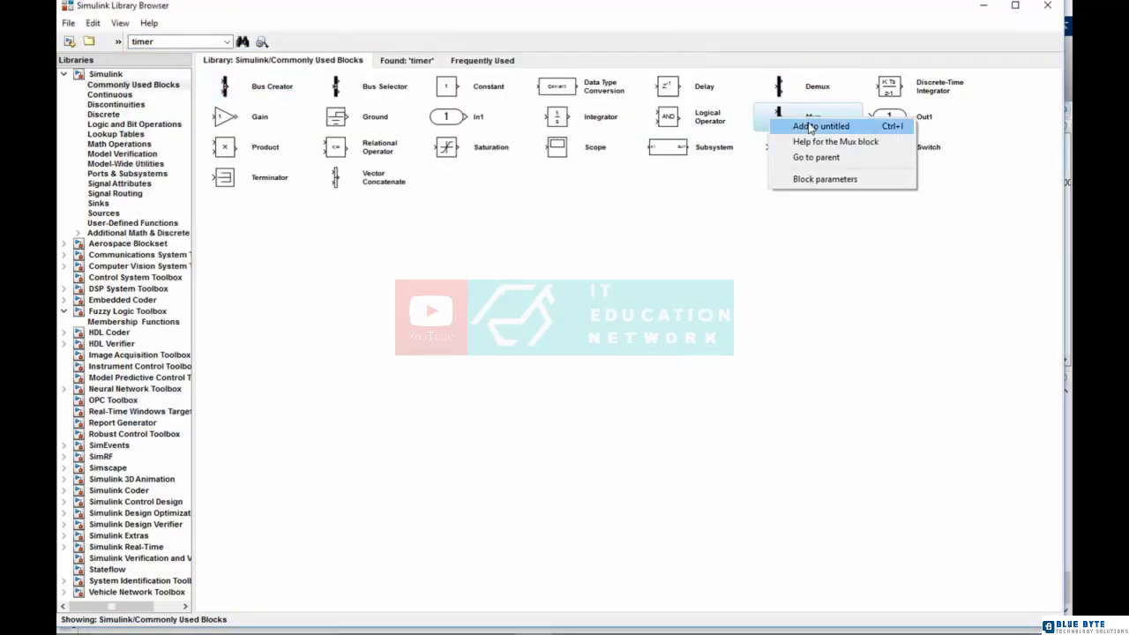
click(811, 126)
mouse_move(665, 626)
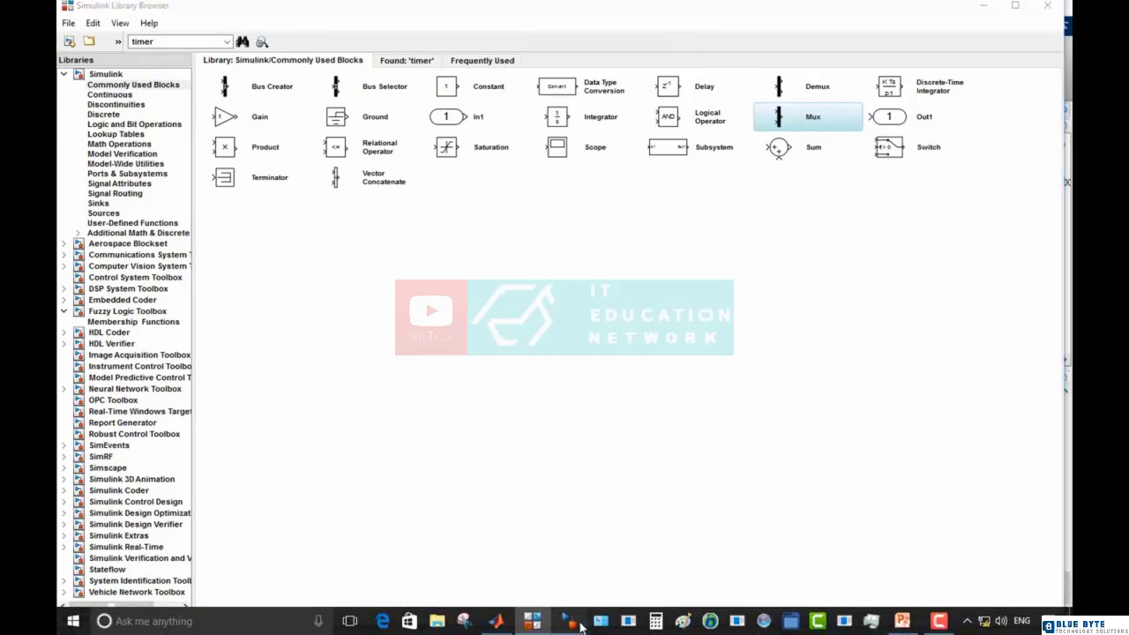
click(580, 627)
- Lengthen the Mux and Bus Creator bars to about three times their height and place the Mux directly above the Bus Creator
drag(411, 243, 509, 254)
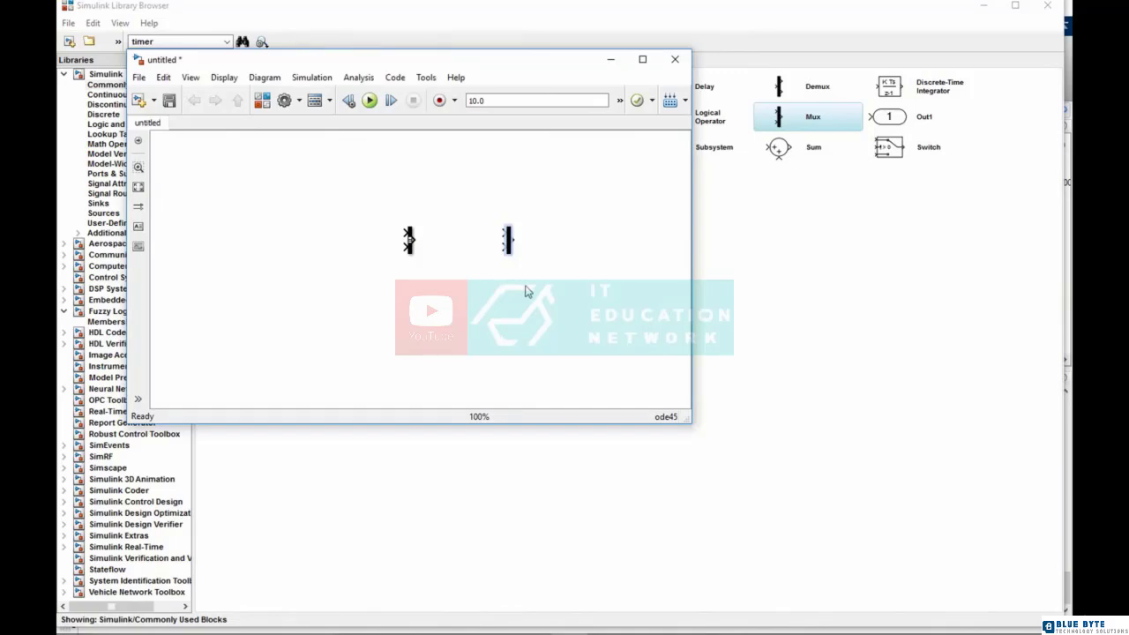
click(411, 242)
drag(407, 256, 414, 307)
click(510, 239)
drag(507, 256, 513, 309)
drag(510, 265, 327, 263)
click(411, 265)
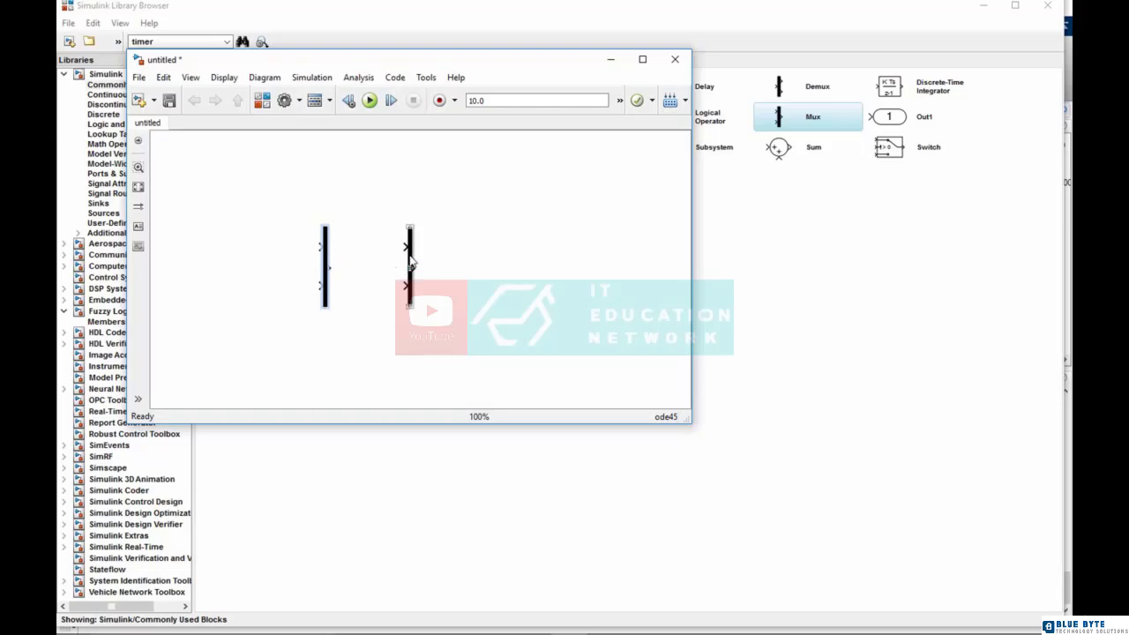
drag(409, 263, 406, 296)
drag(330, 262, 411, 190)
- Set the Bus Creator block's number of inputs to 3
double_click(408, 302)
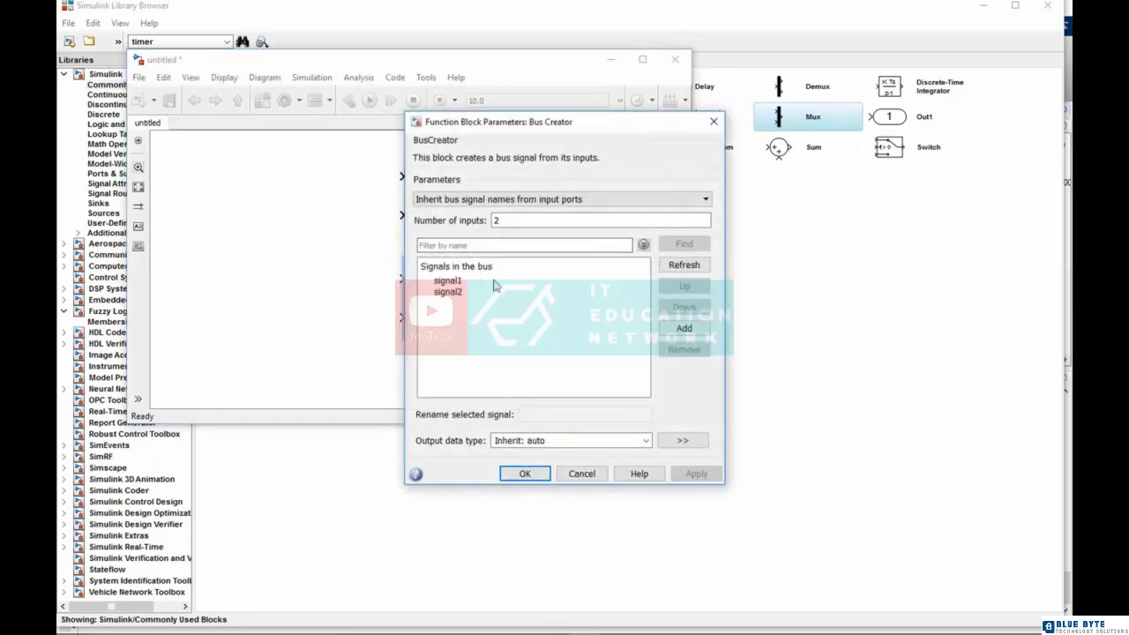
double_click(531, 224)
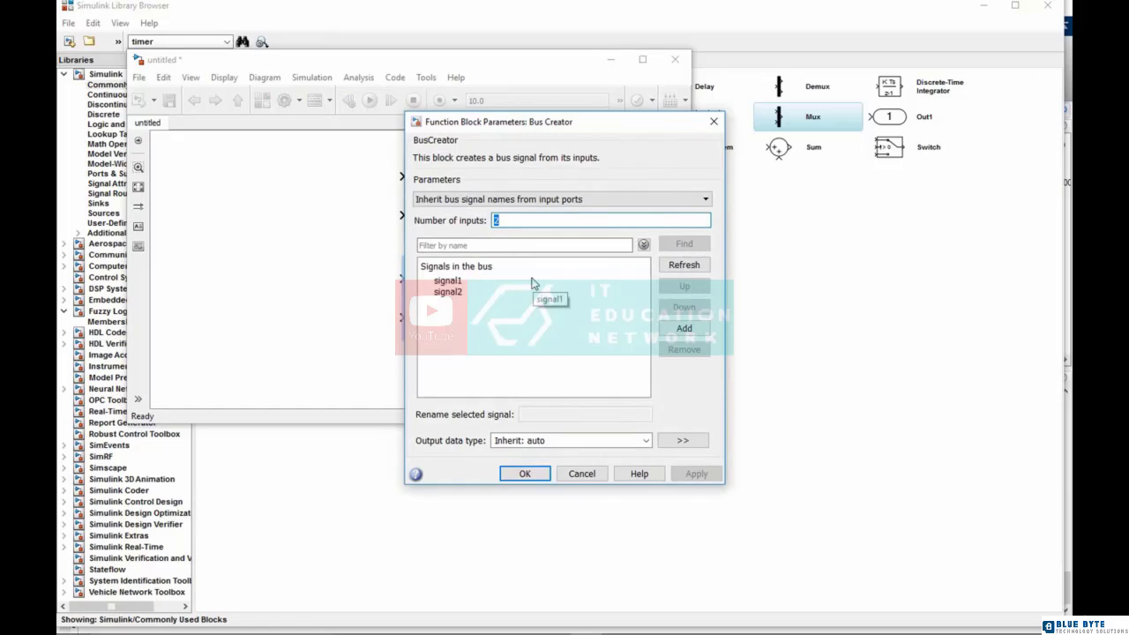
text(3)
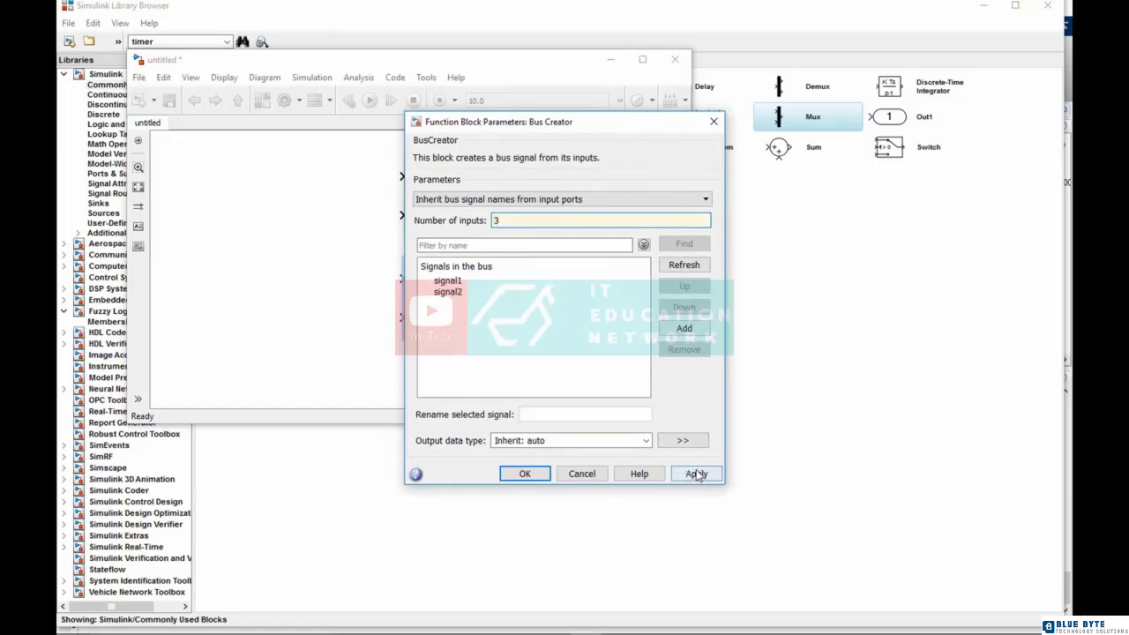
click(695, 474)
drag(605, 130, 778, 233)
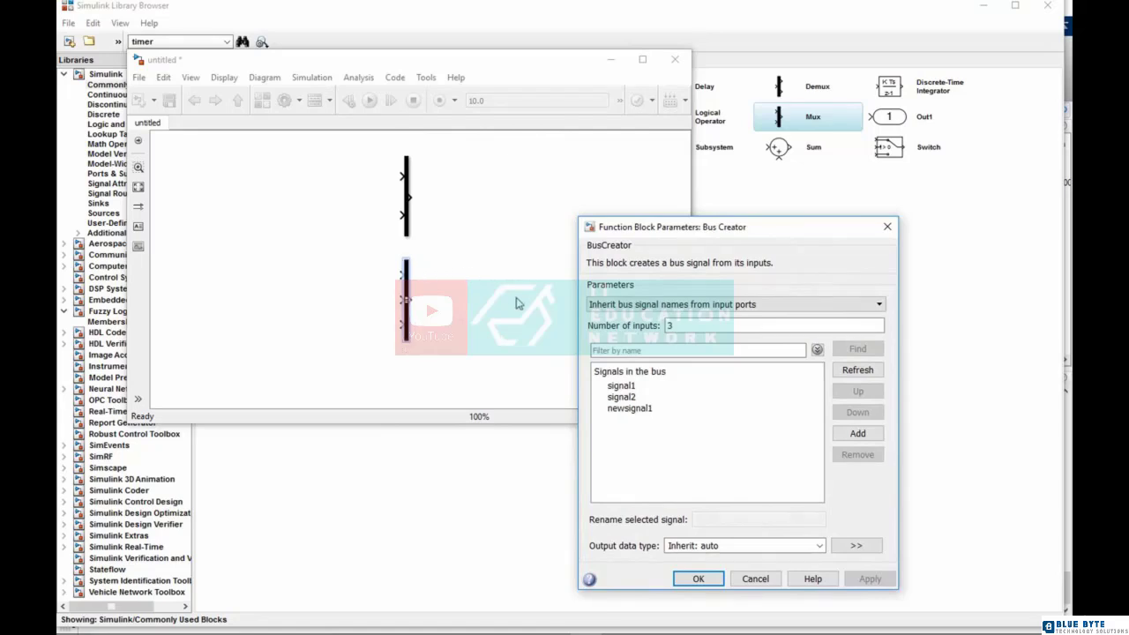
click(888, 227)
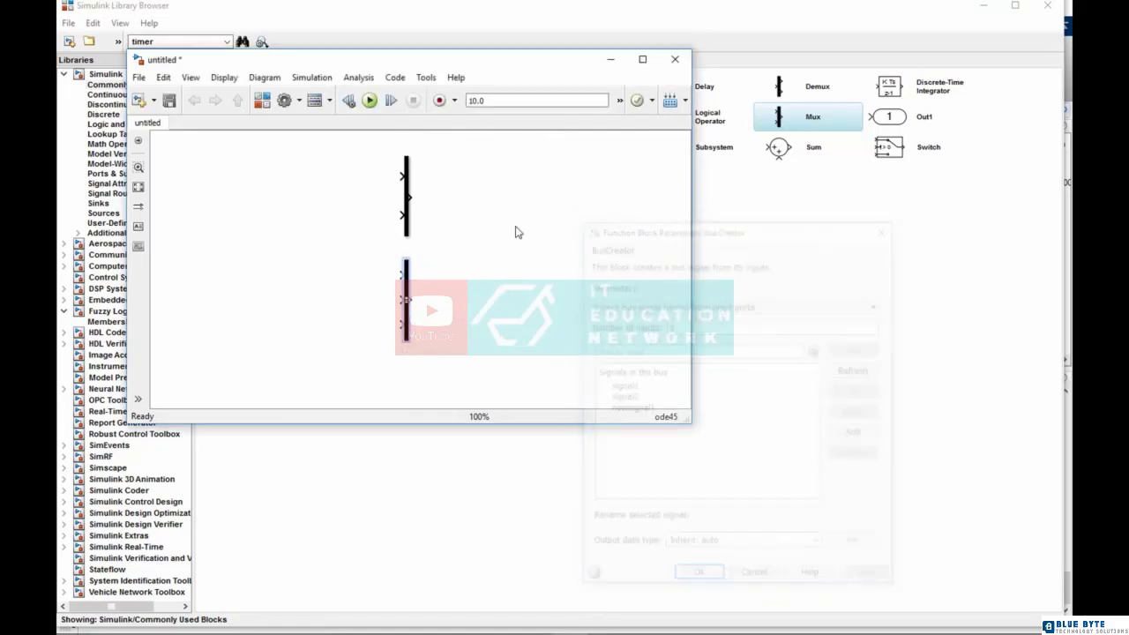
- Set the Mux block's number of inputs to 3 and maximize the model window
double_click(407, 203)
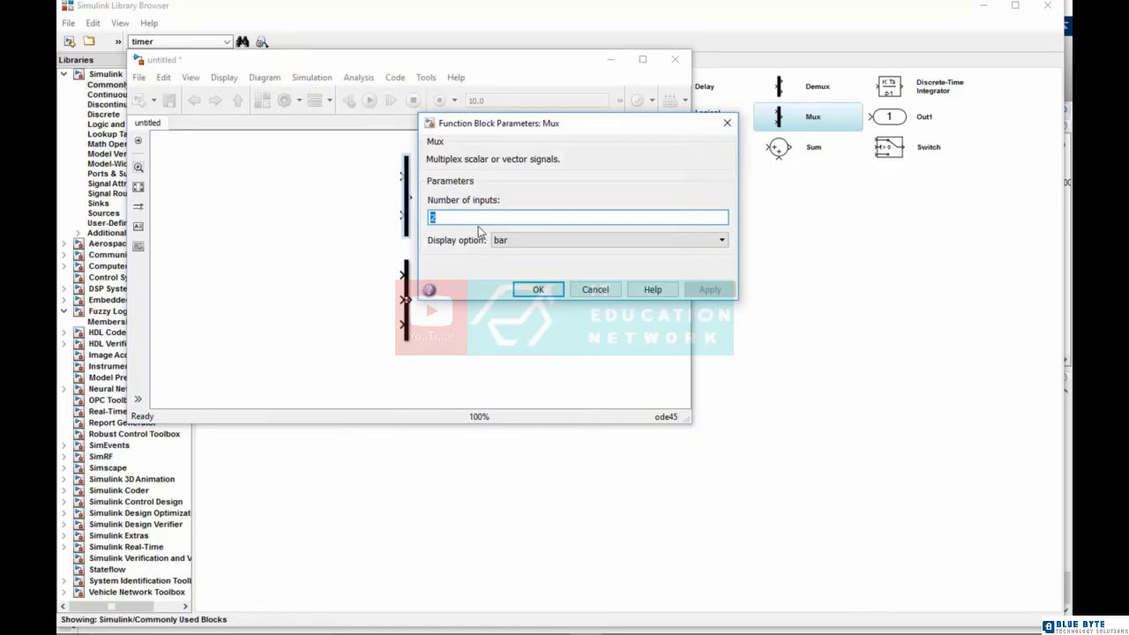
text(3)
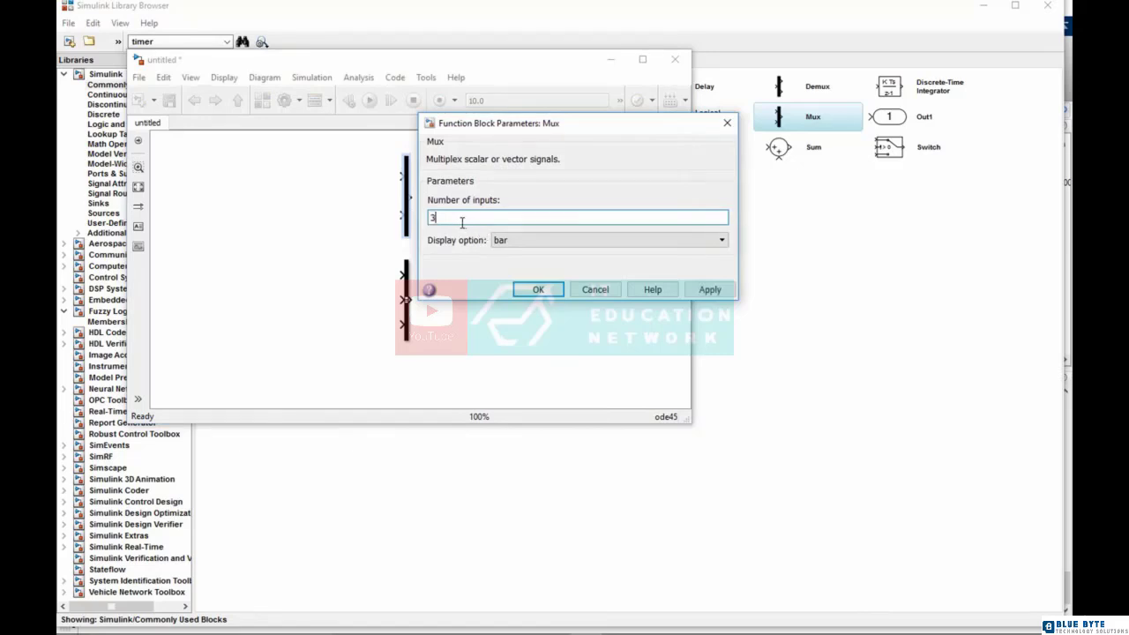
click(538, 289)
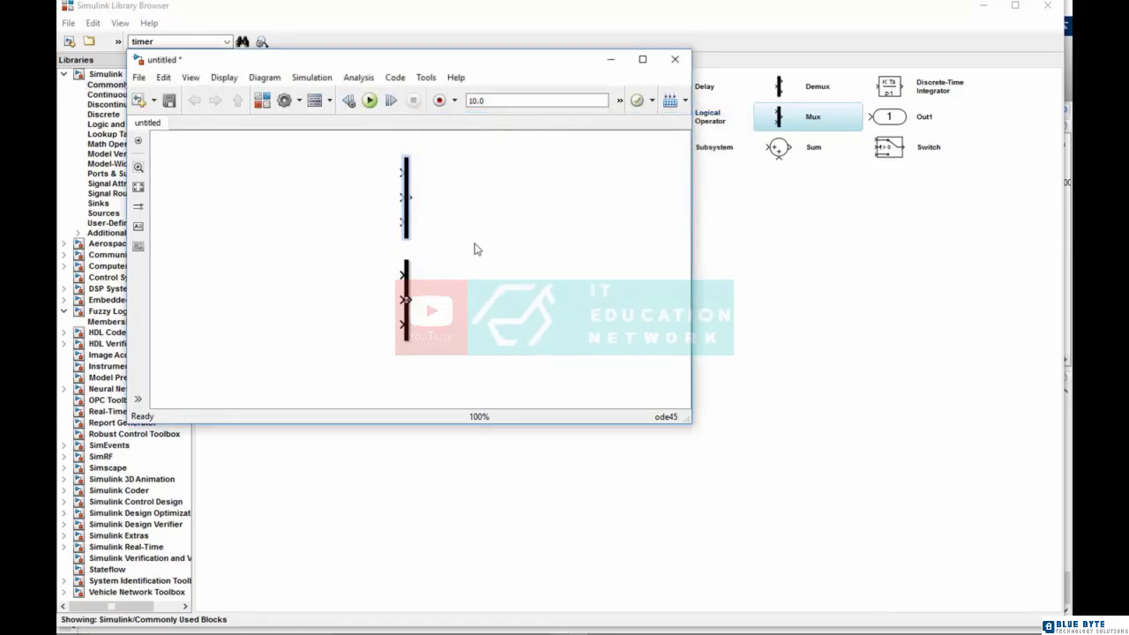
click(408, 292)
click(406, 301)
click(642, 59)
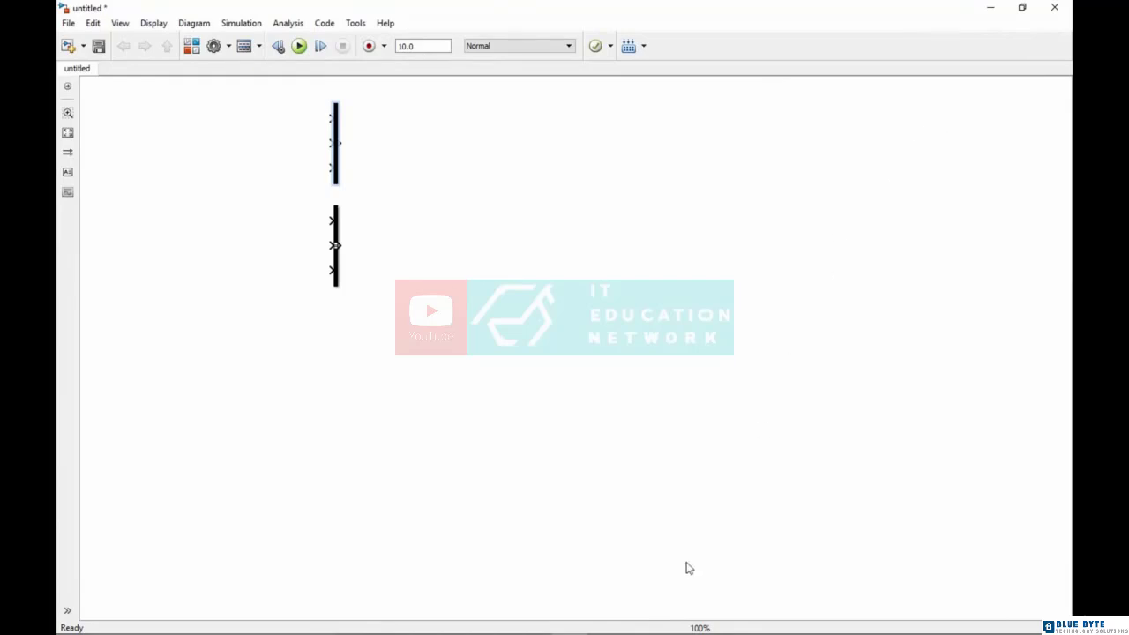
- Switch to the Help window and open the Synchronous Machine page from the synchronous generator search results
mouse_move(384, 628)
click(529, 622)
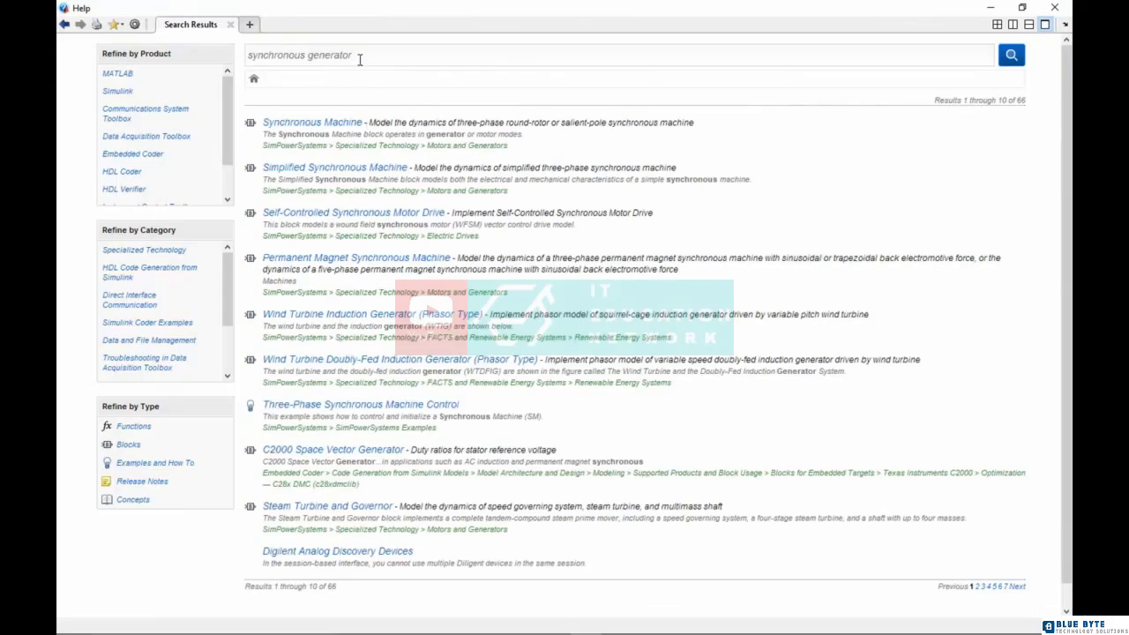
drag(360, 55, 262, 55)
click(345, 123)
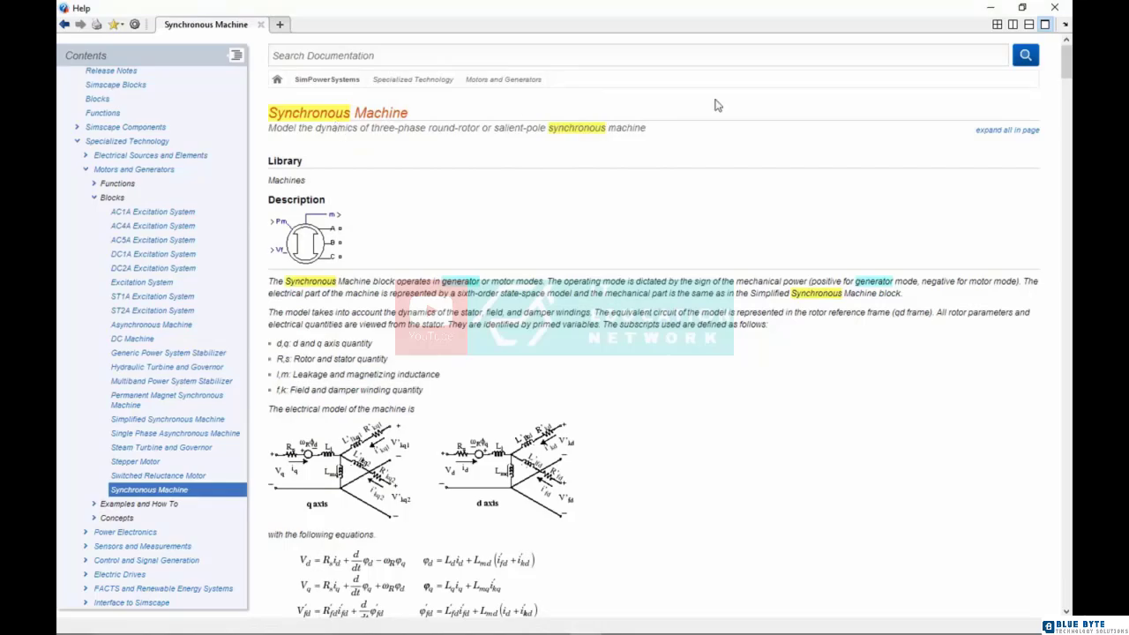
- Open the power_syncmachine model from Example 2 of the Synchronous Machine page and maximize its window
drag(1067, 73, 1066, 589)
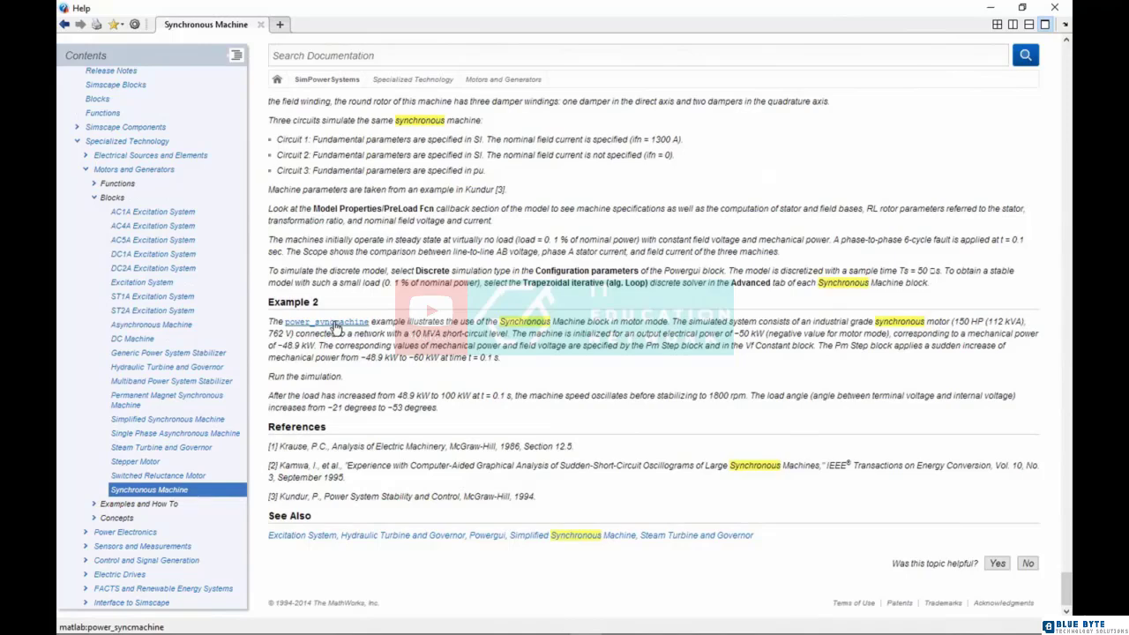
click(335, 325)
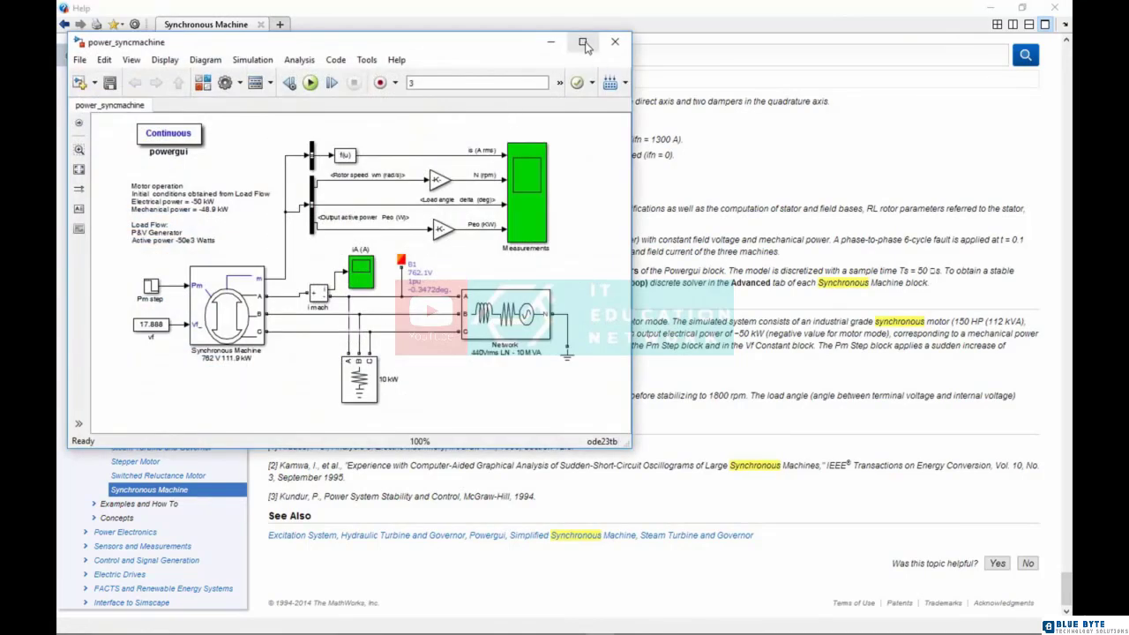
click(583, 42)
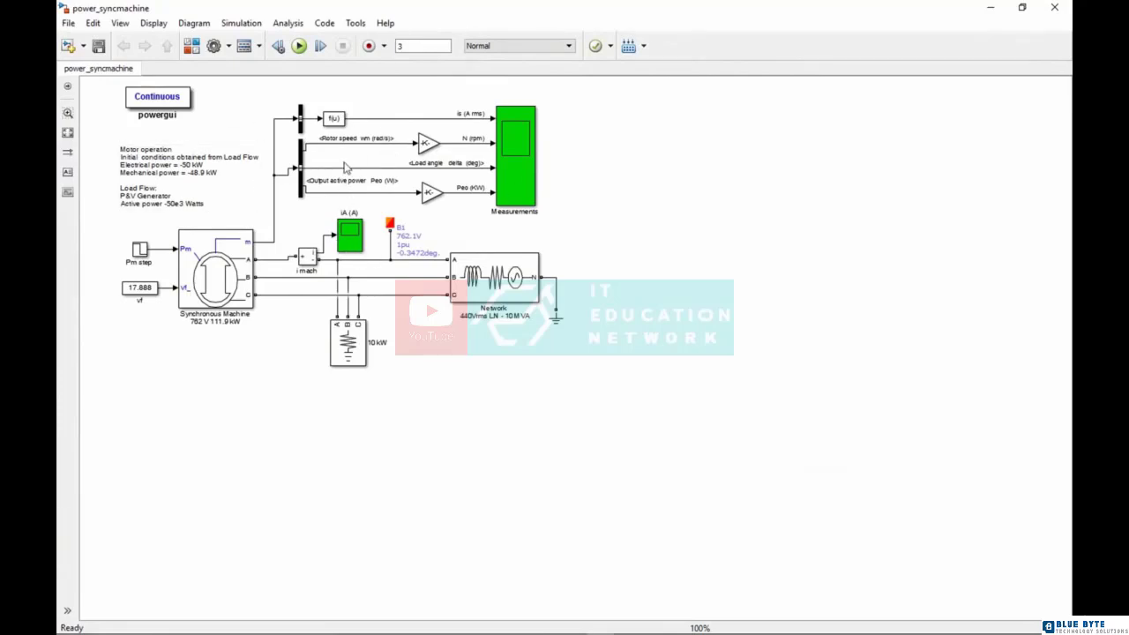
click(221, 199)
- Open the parameters of the lower Bus Selector and examine its Stator current and dq0 components signals against the diagram
mouse_move(248, 245)
double_click(300, 166)
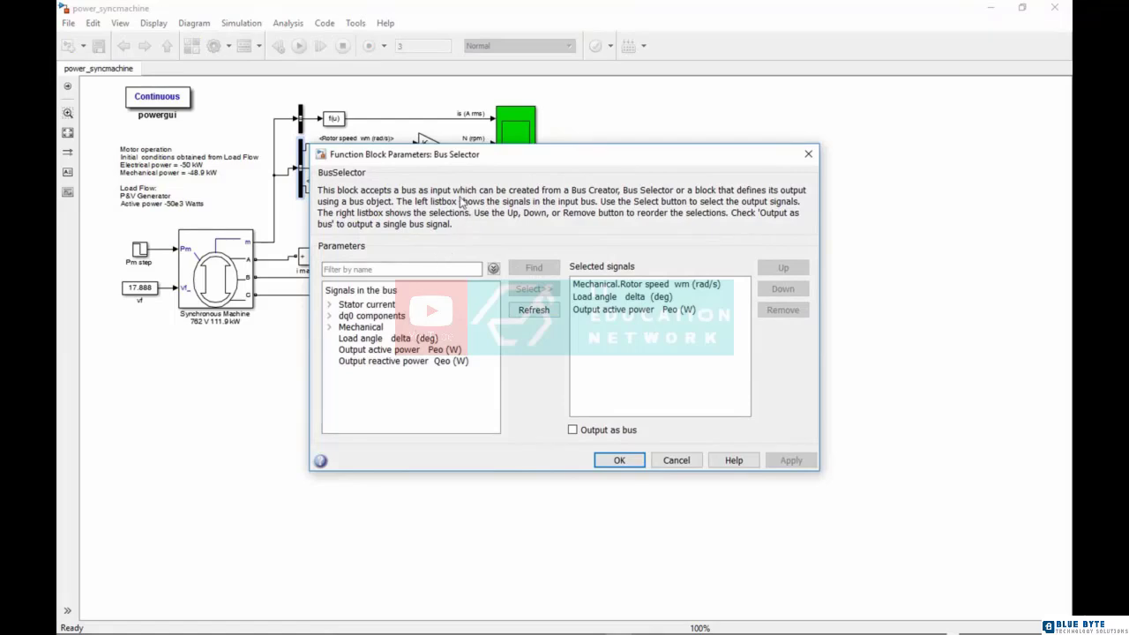
click(329, 305)
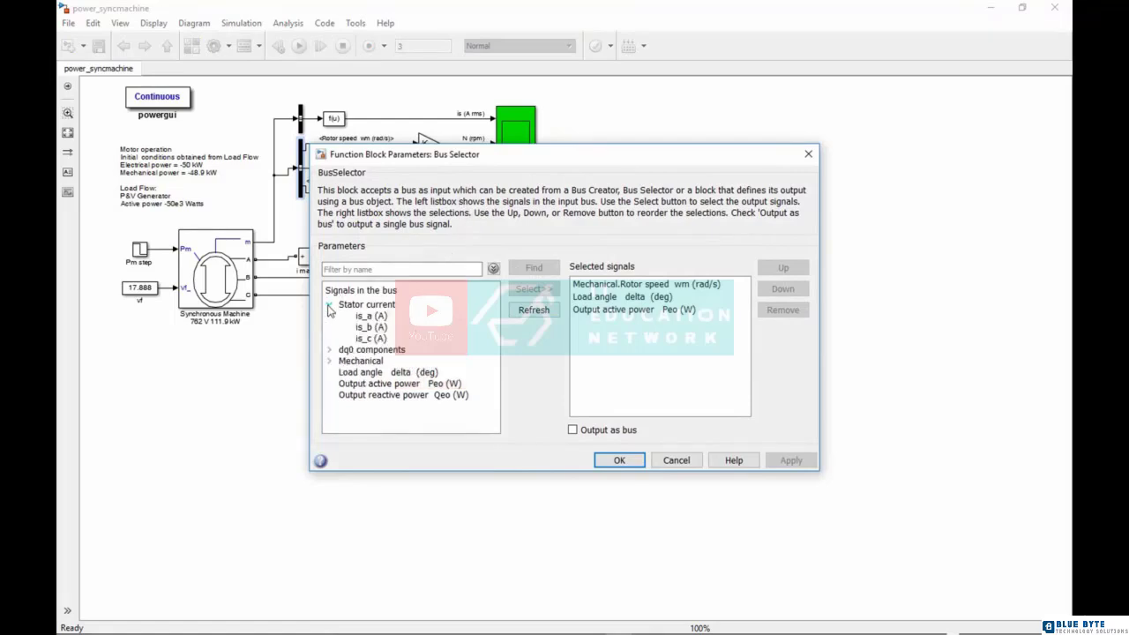
click(329, 305)
click(329, 316)
click(329, 315)
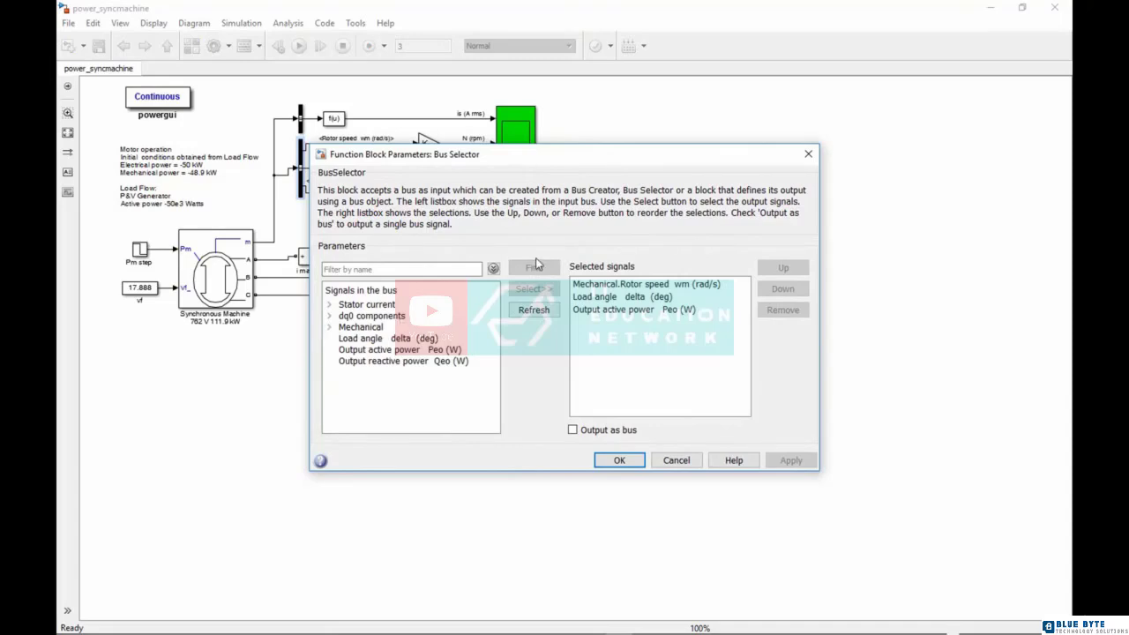
drag(675, 160, 733, 159)
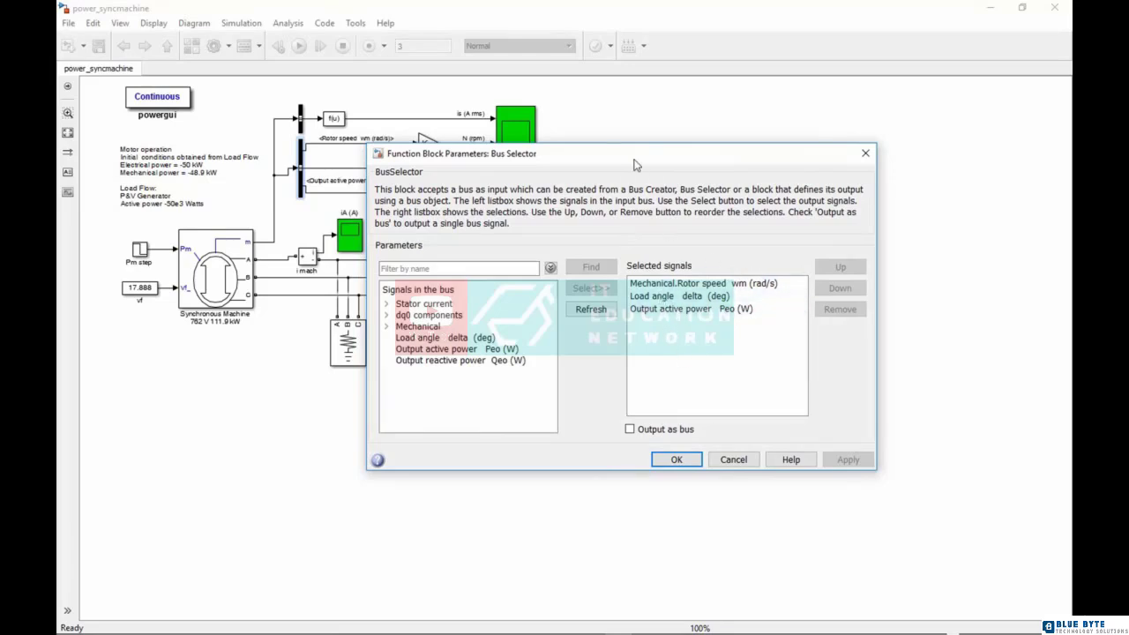
drag(637, 162, 715, 168)
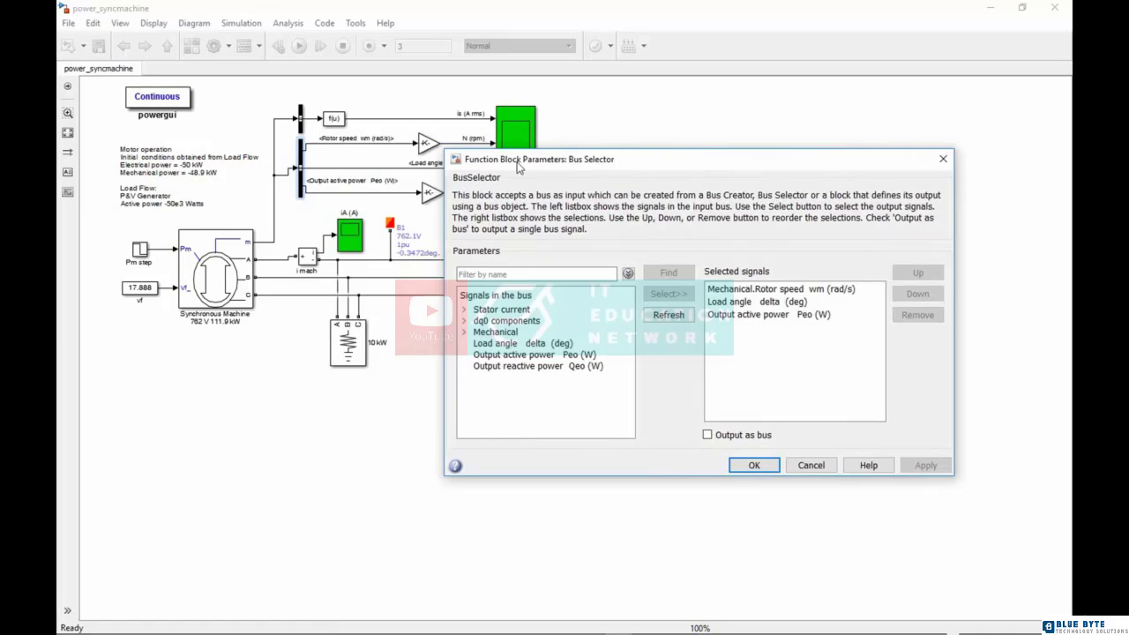
click(464, 322)
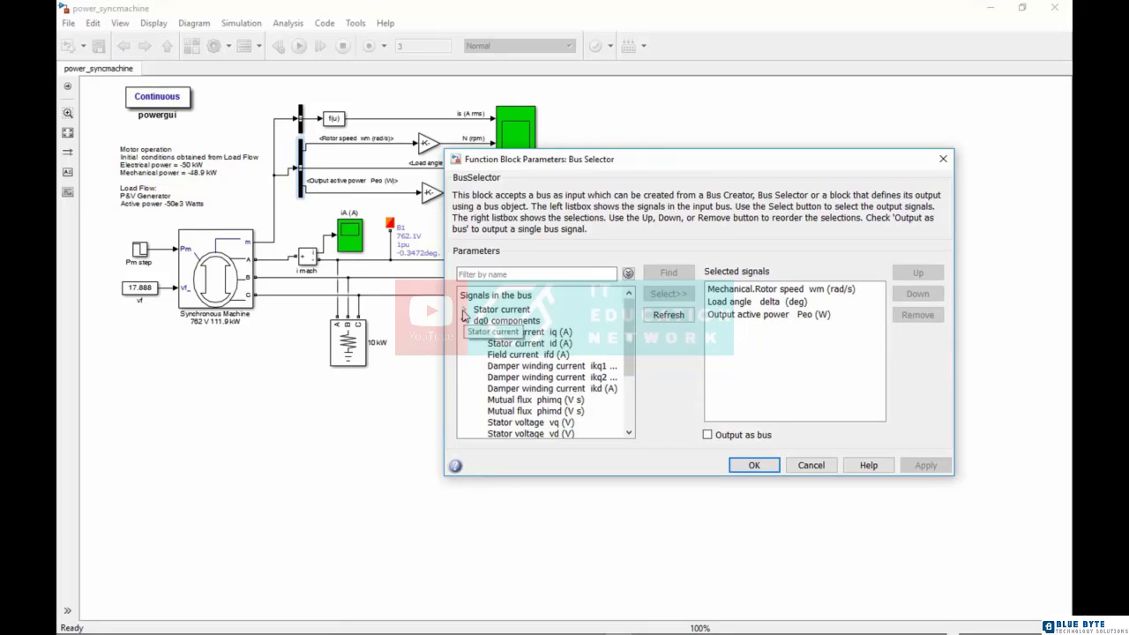
click(463, 313)
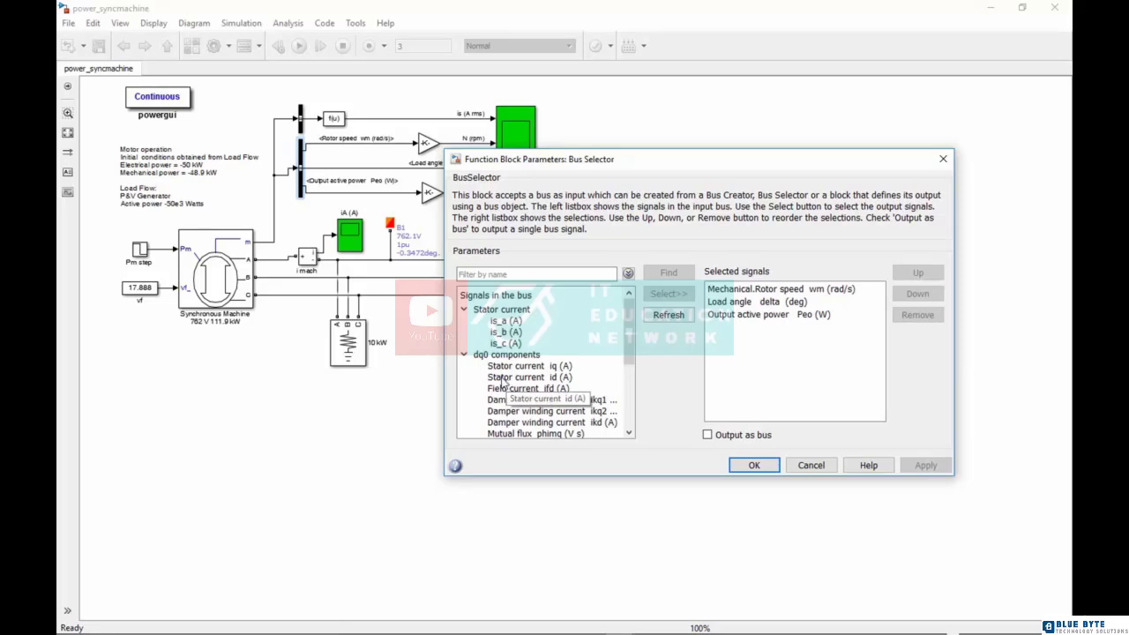
drag(628, 348, 631, 418)
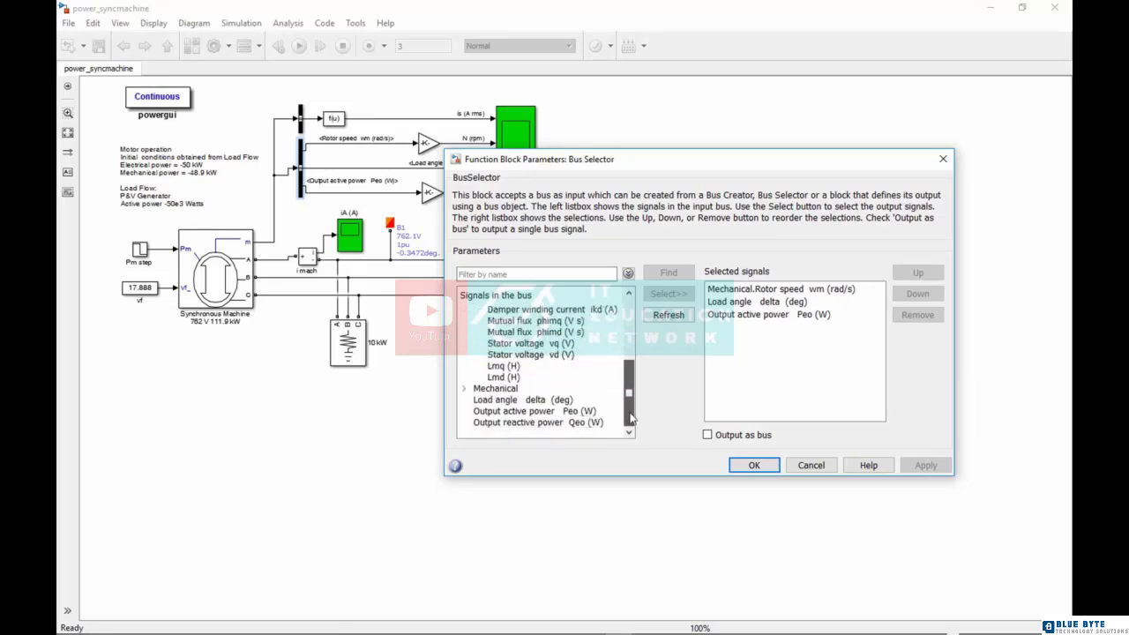
- Add the Mechanical signals Electromagnetic torque Te and Rotor angle deviation d_theta to the lower Bus Selector's selected signals and lengthen the block
click(464, 388)
scroll(589, 406, down, 1)
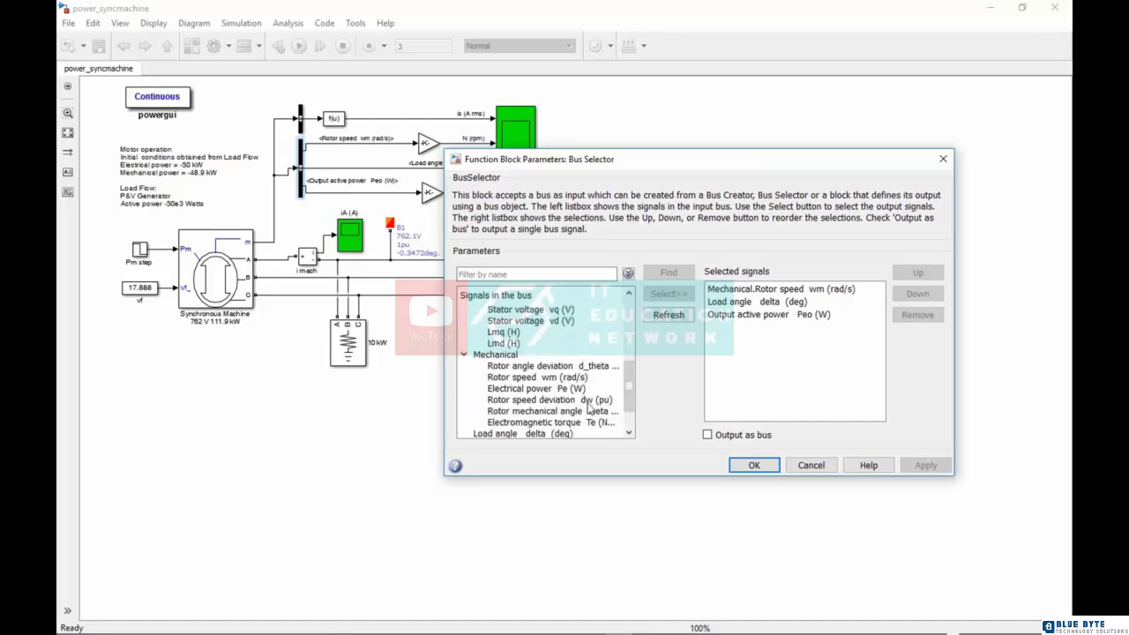
click(562, 423)
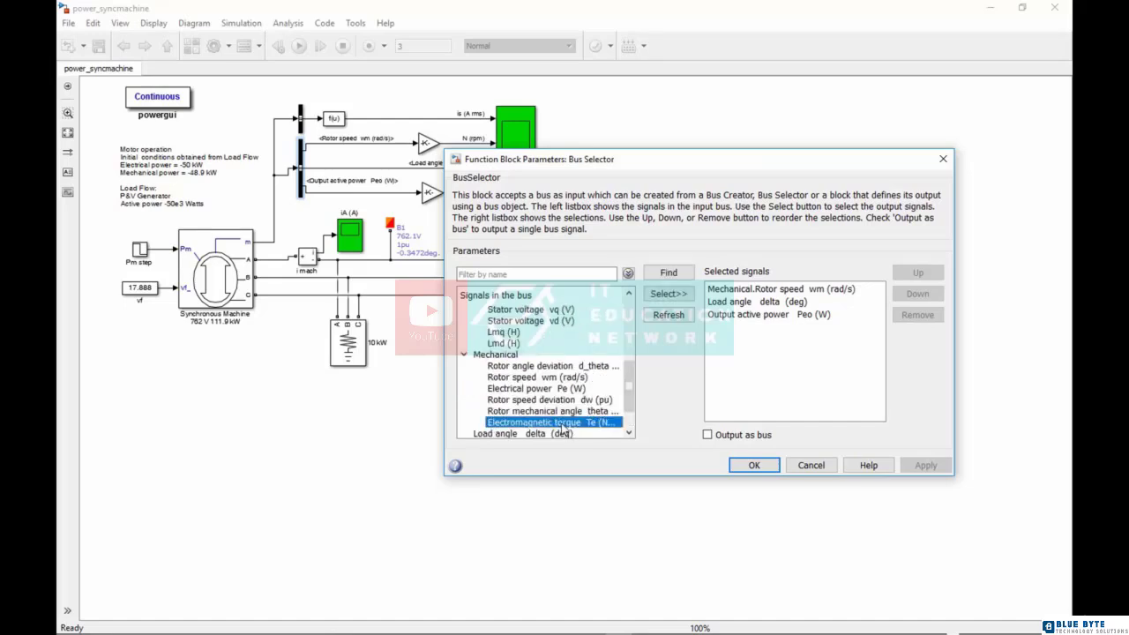
click(667, 296)
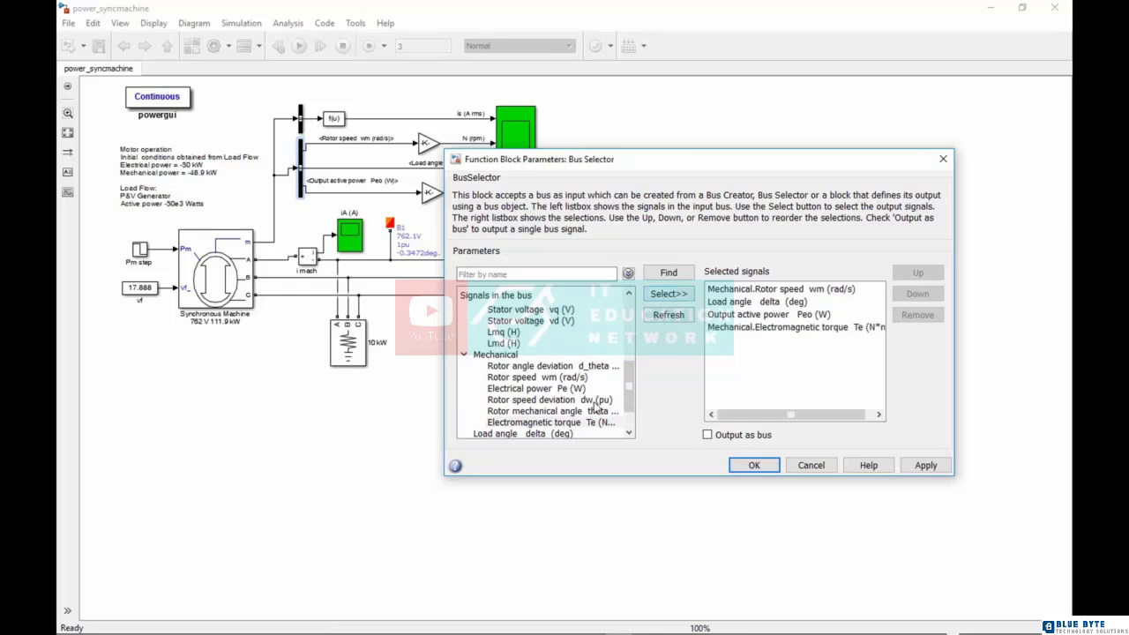
click(547, 366)
click(667, 295)
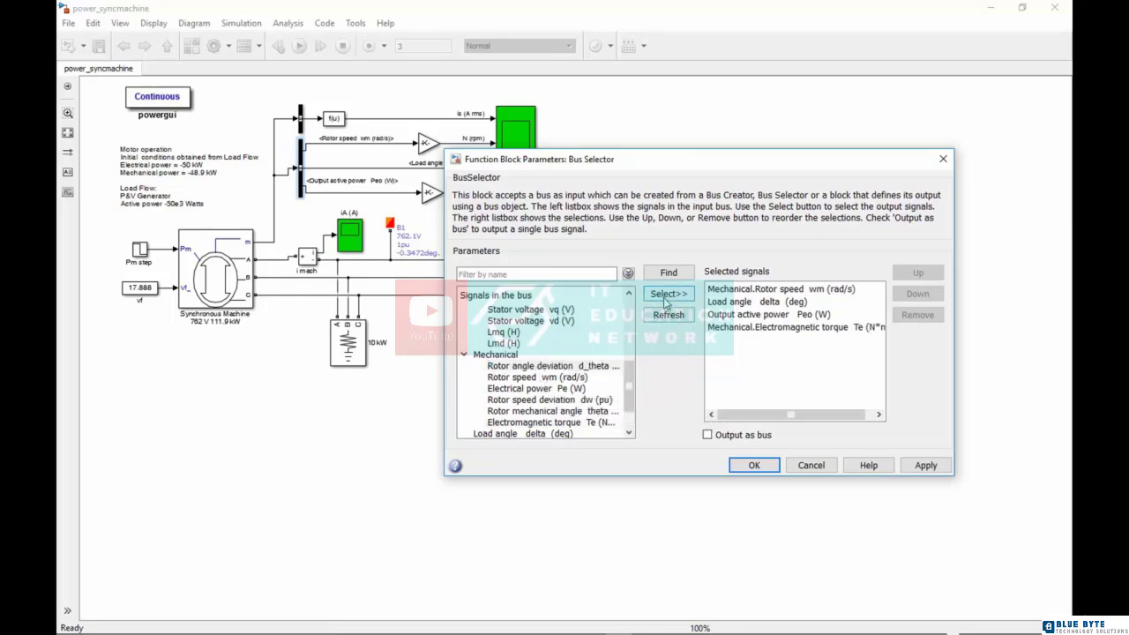
click(925, 465)
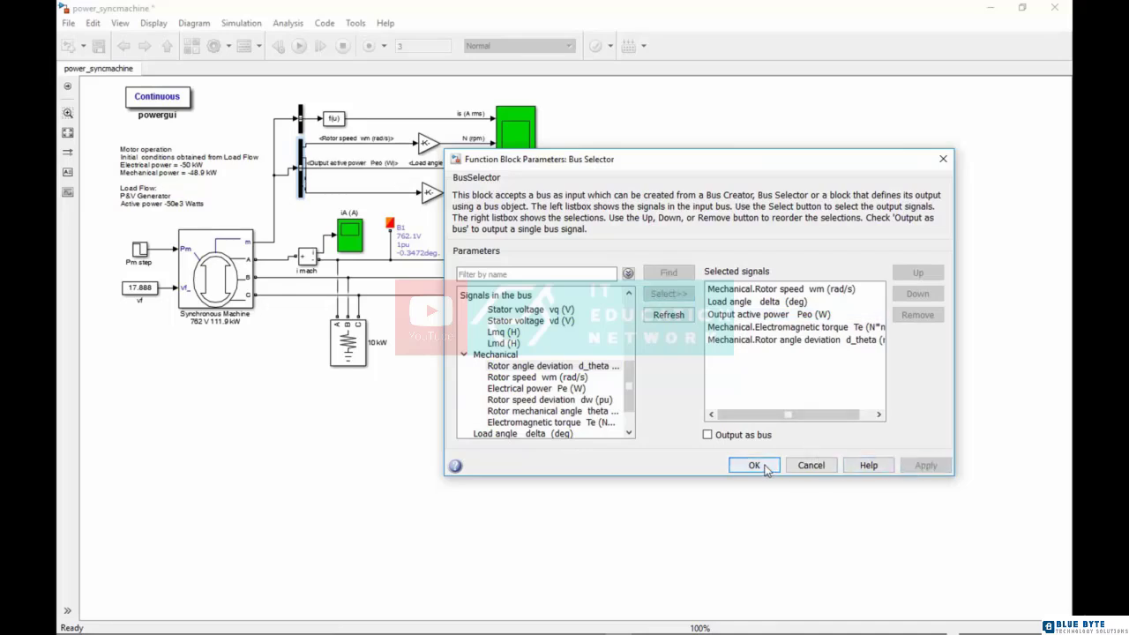
click(754, 465)
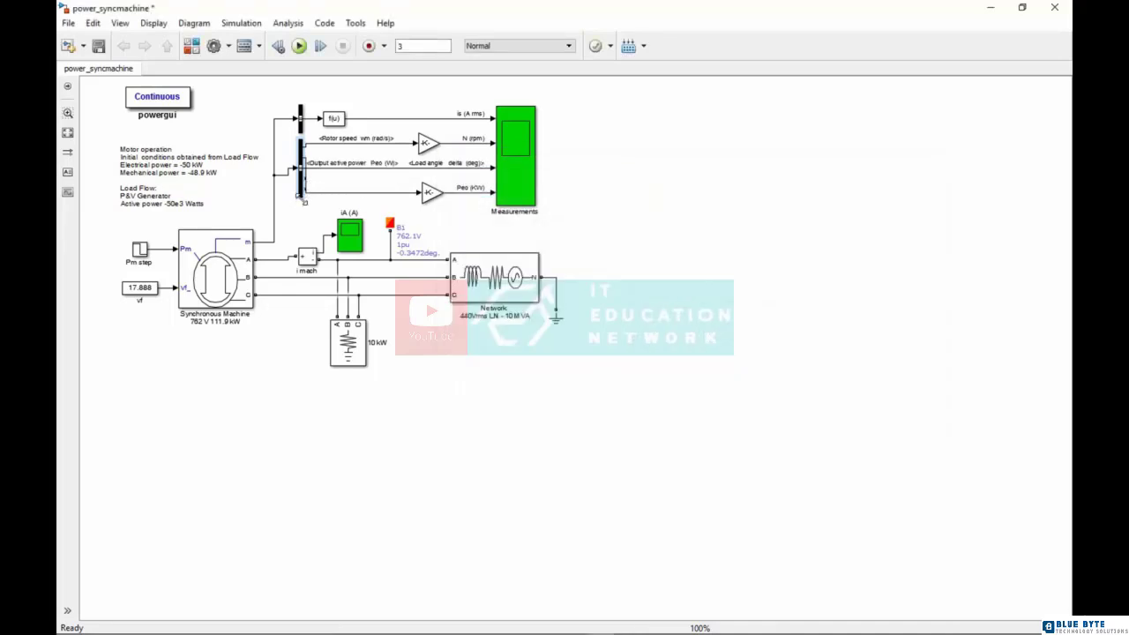
drag(305, 201, 305, 231)
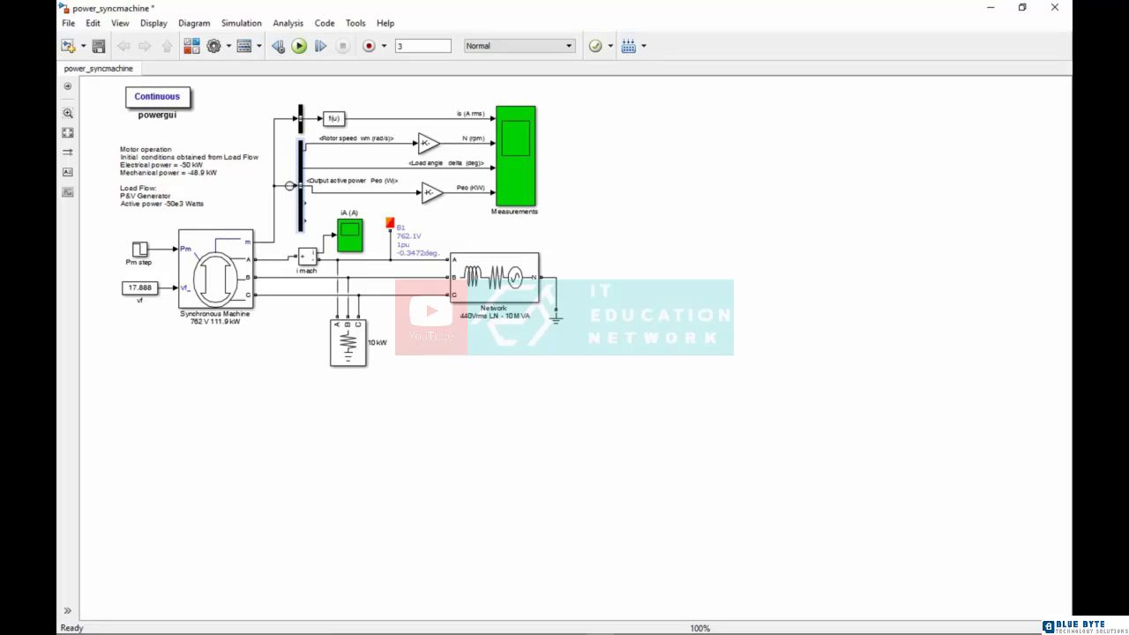
- Add a Sine Wave block from Sources and the Derivative and Integrator blocks from Continuous to the untitled model
mouse_move(247, 246)
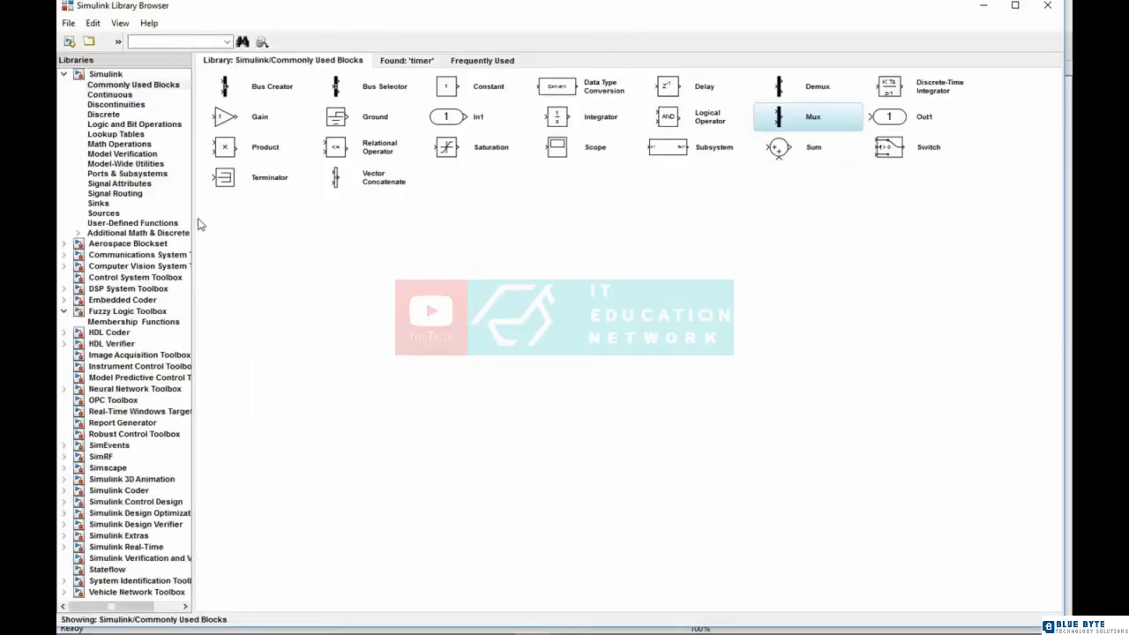
click(103, 214)
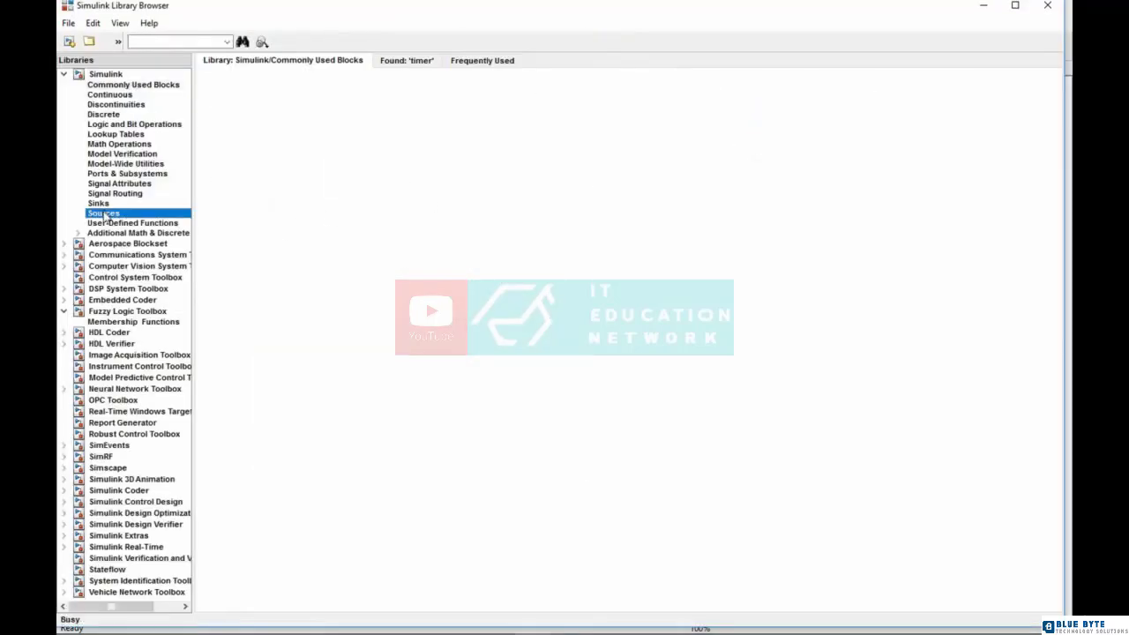
right_click(900, 153)
click(903, 158)
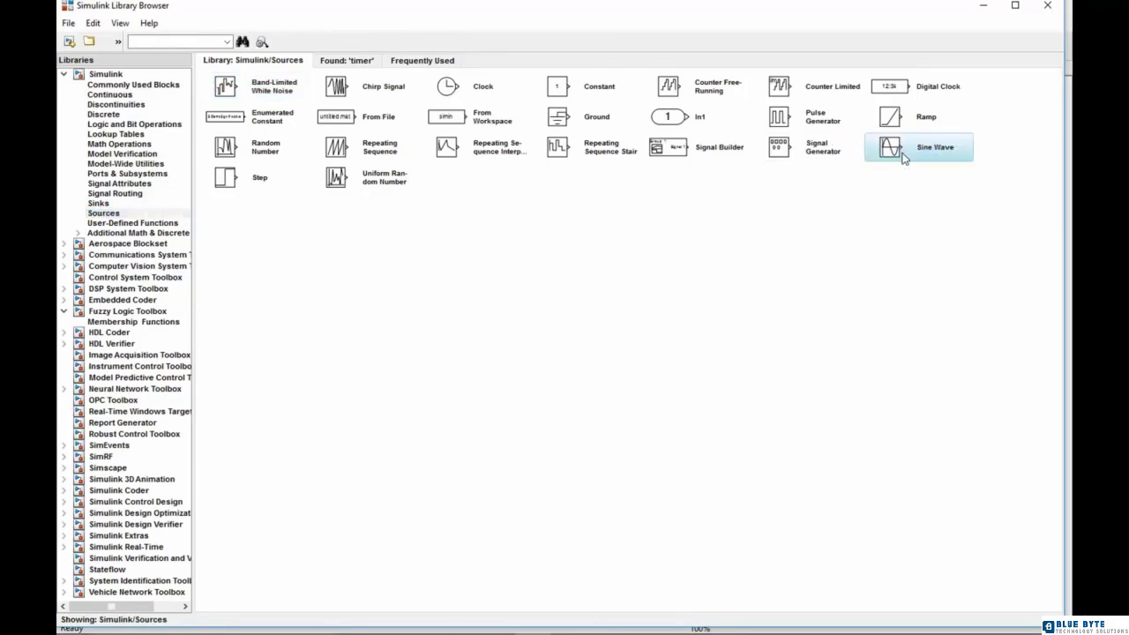
click(106, 96)
right_click(240, 88)
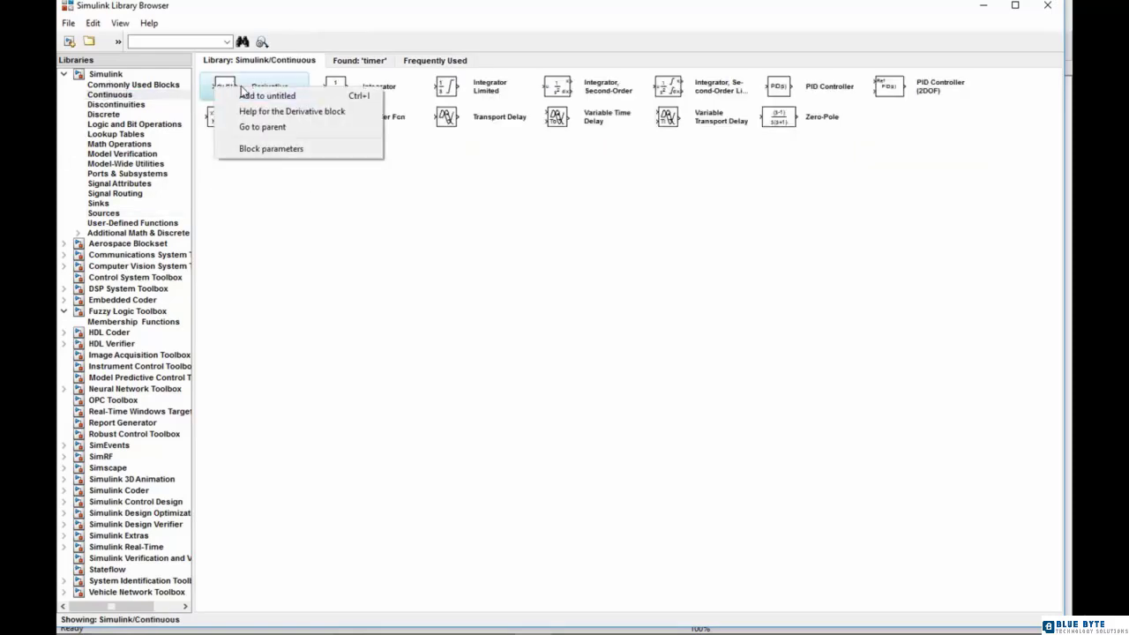
click(255, 99)
right_click(368, 95)
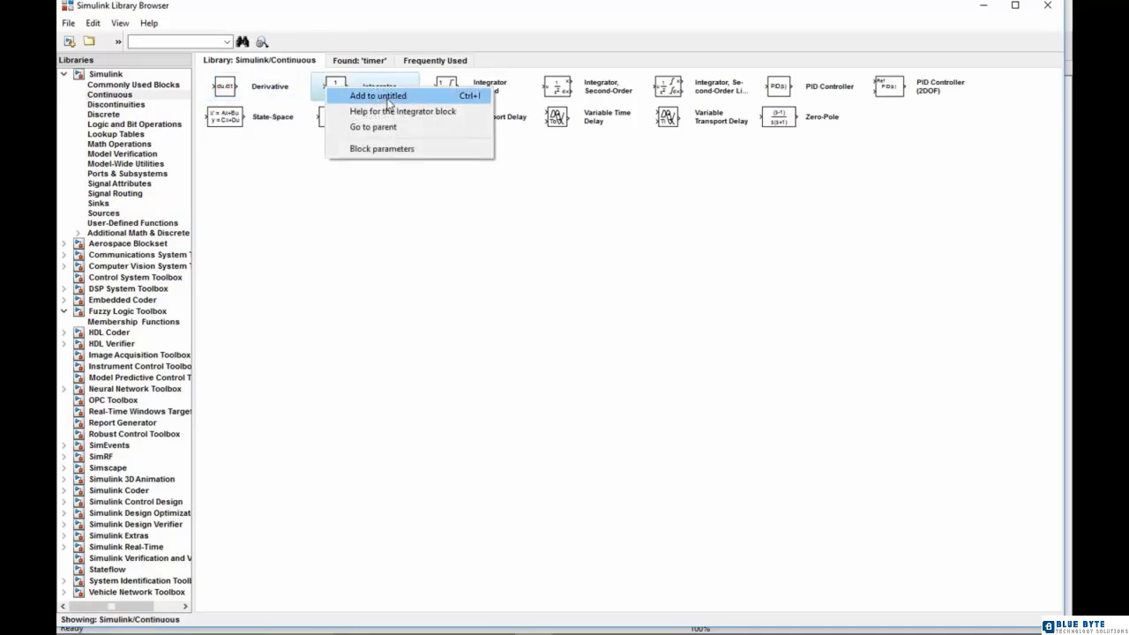
click(388, 100)
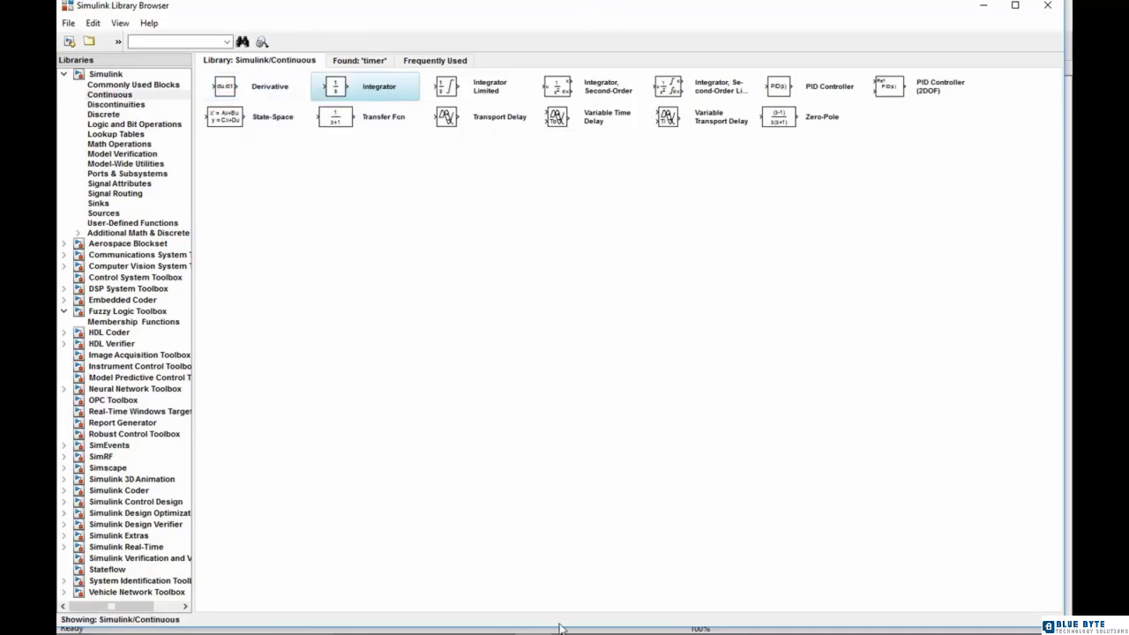
- Add a Scope block from the Sinks library to the untitled model
mouse_move(560, 629)
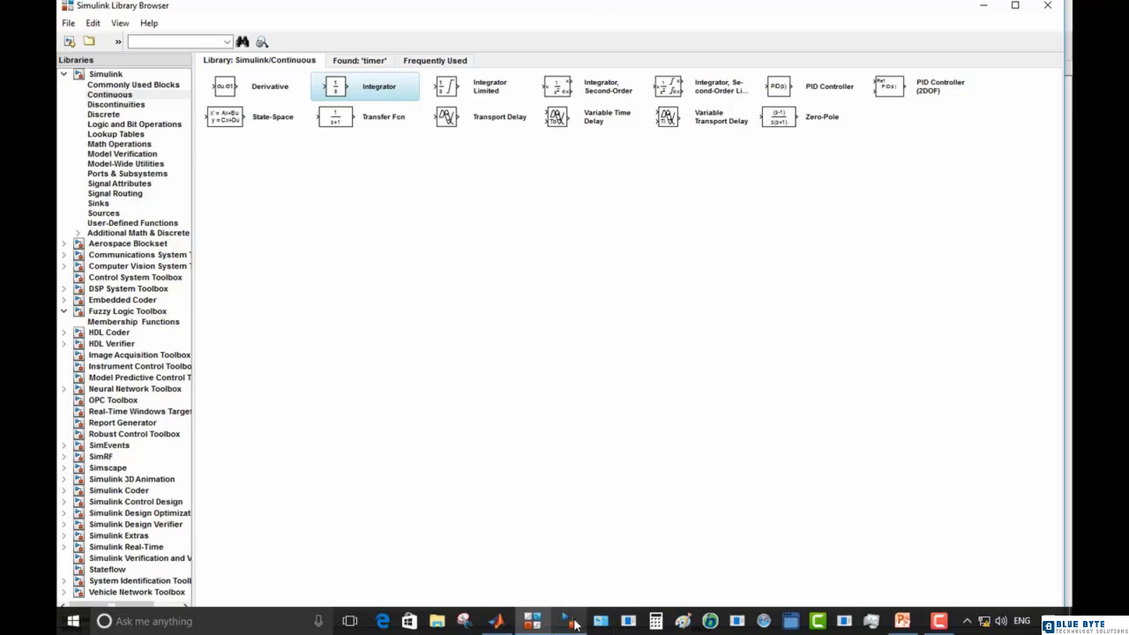
click(99, 203)
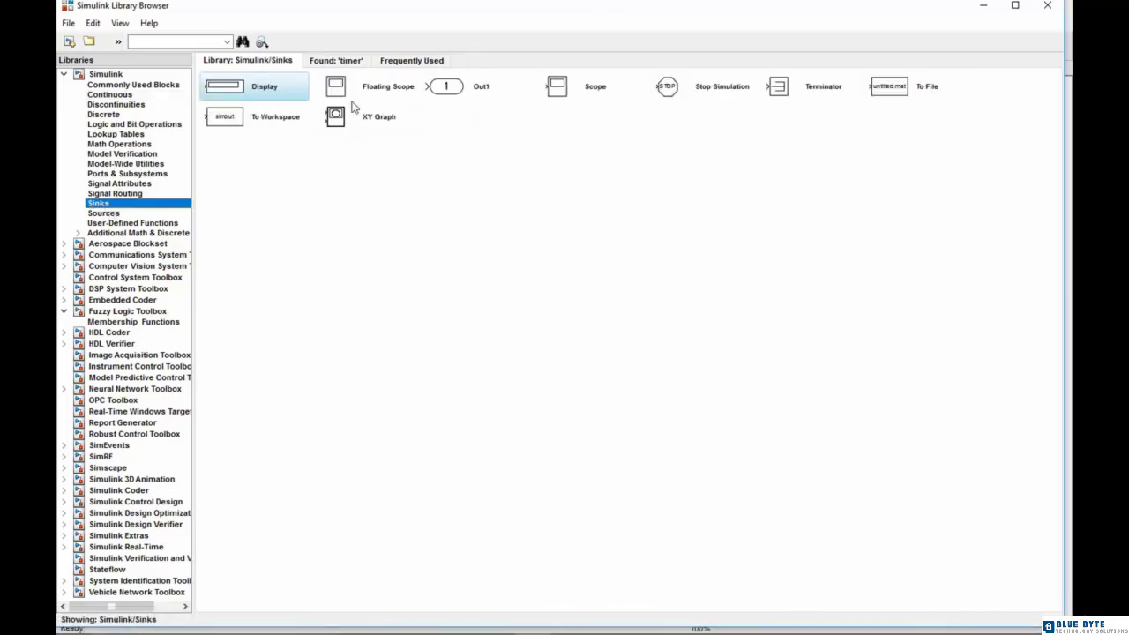
right_click(557, 89)
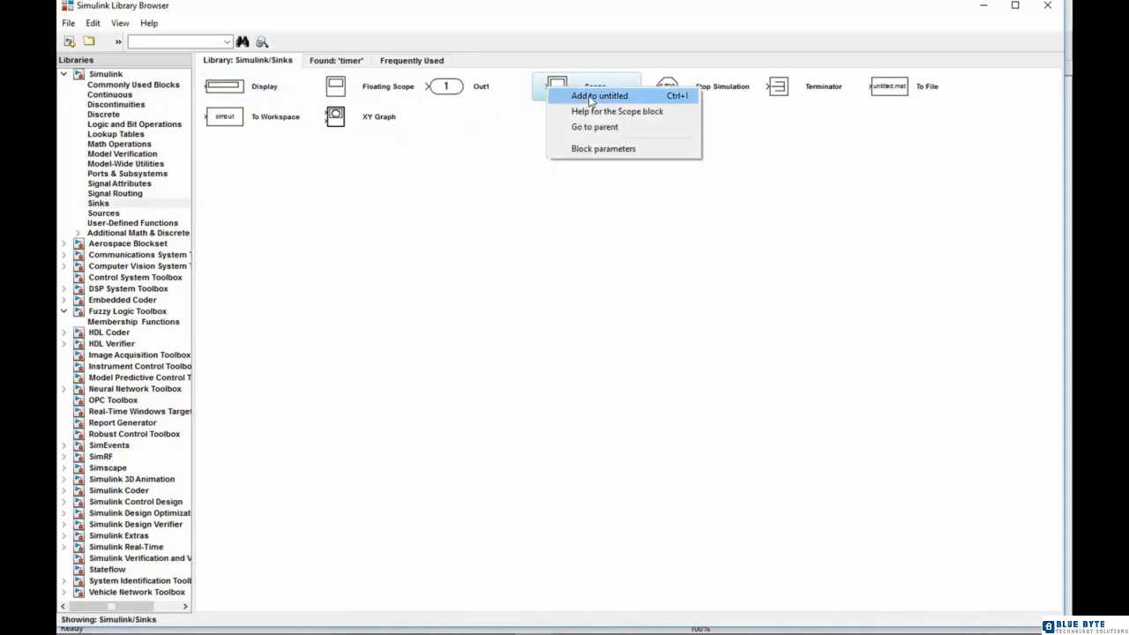
click(589, 95)
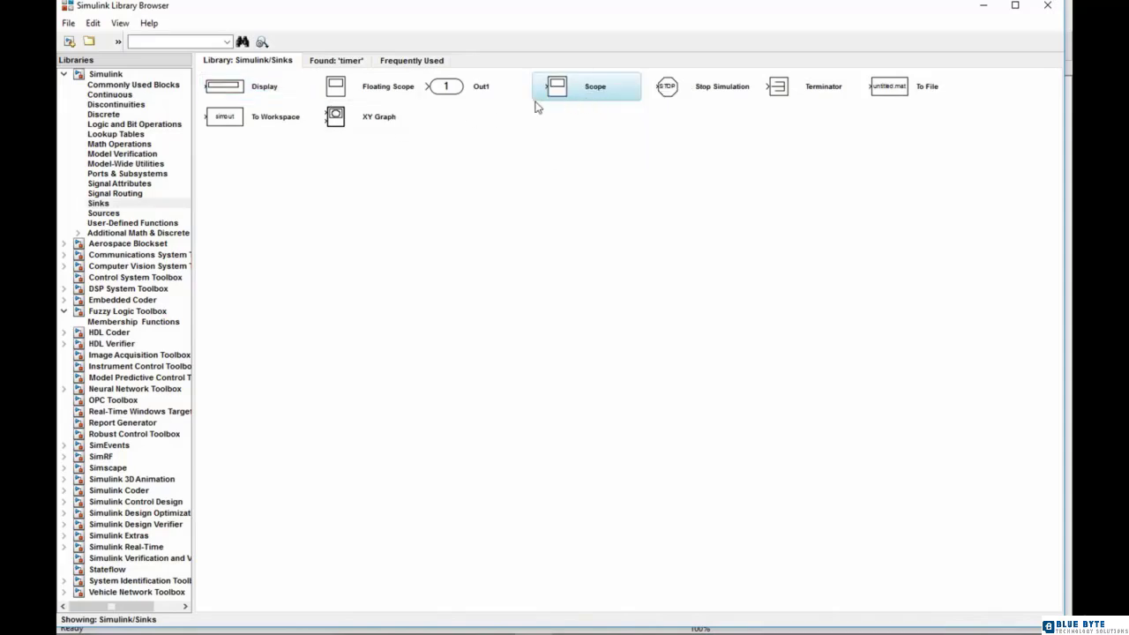
click(116, 95)
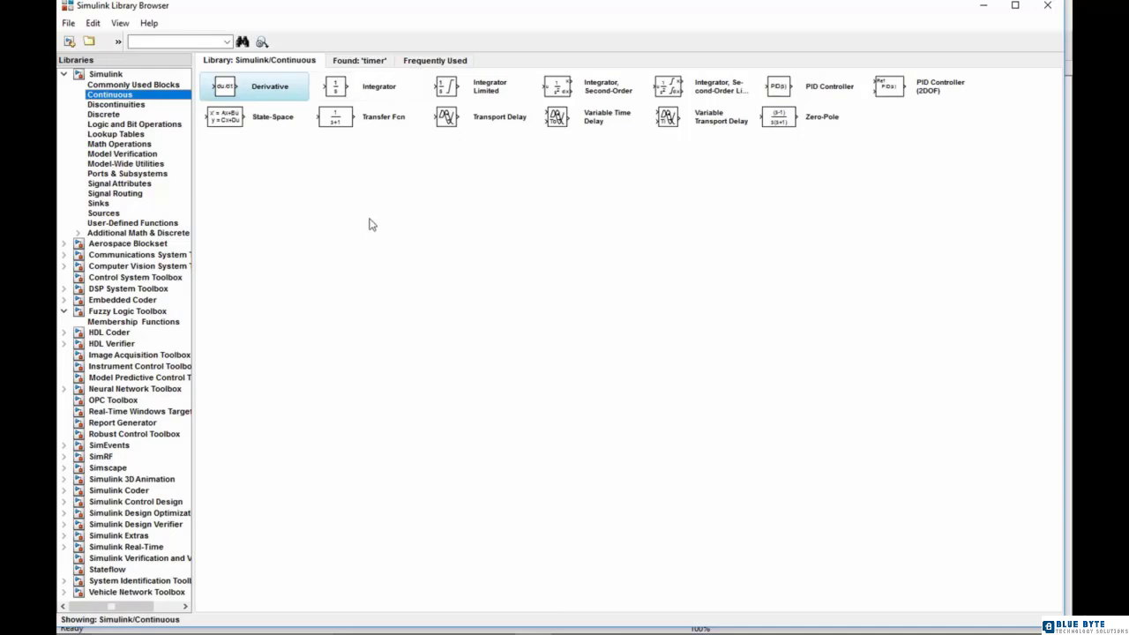
- Switch to the untitled model and move the stacked Scope, Integrator and Derivative blocks apart
click(568, 622)
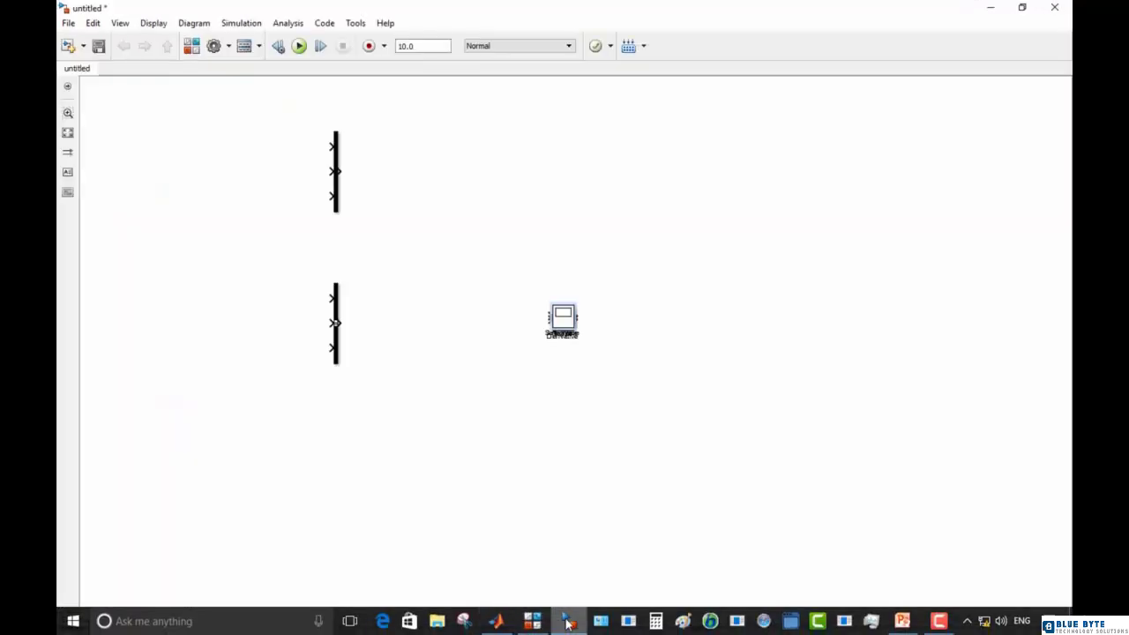
drag(558, 321, 222, 319)
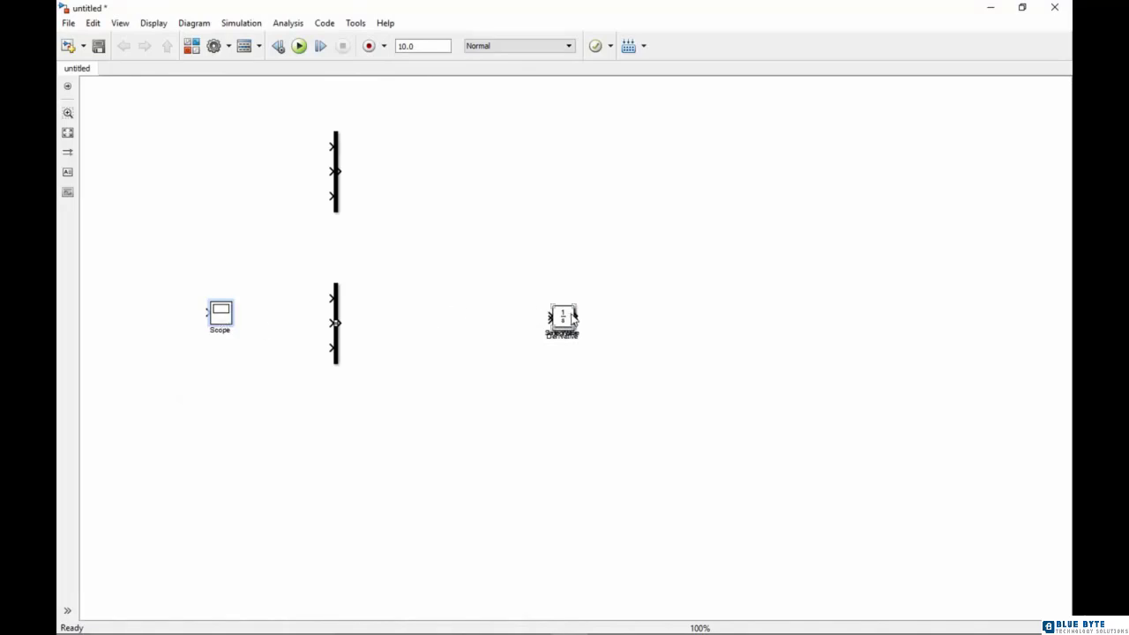
drag(562, 319, 503, 174)
drag(562, 324, 569, 184)
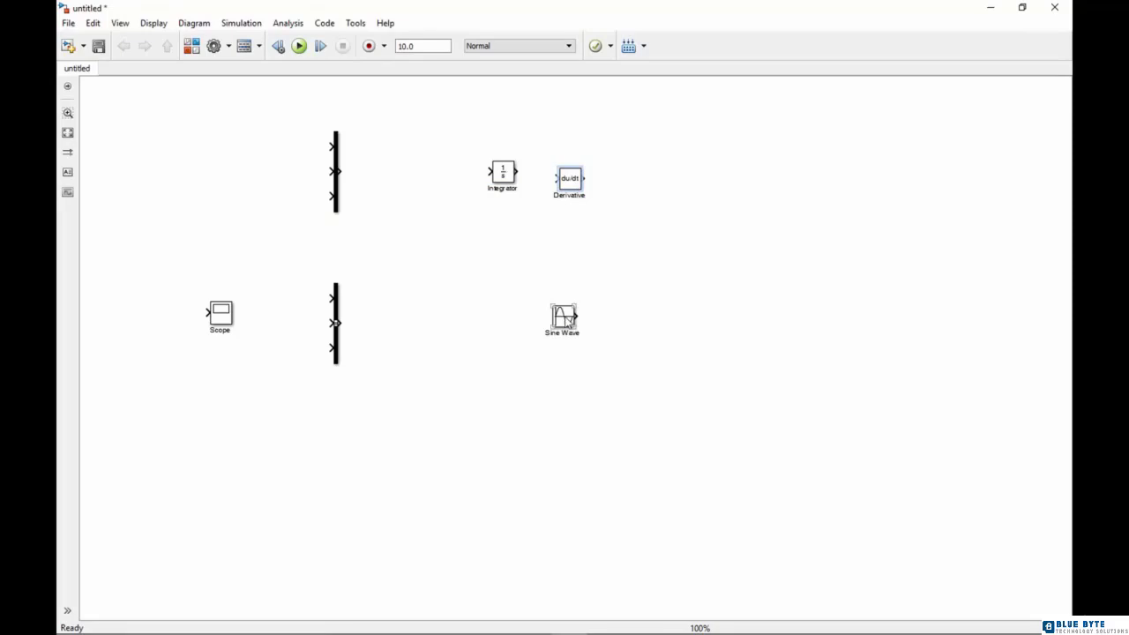
- Place the Sine Wave, Derivative and Integrator before the upper Mux and connect them to its first, second and third inputs
mouse_move(563, 318)
mouse_down()
mouse_move(134, 137)
mouse_move(325, 146)
mouse_up()
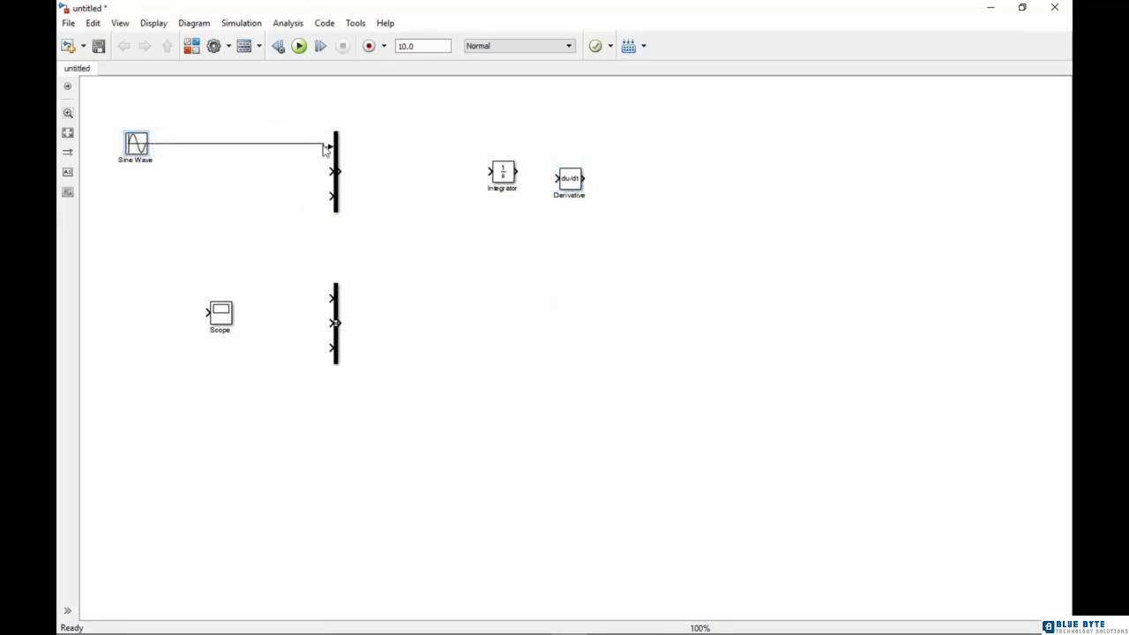
drag(143, 144, 139, 148)
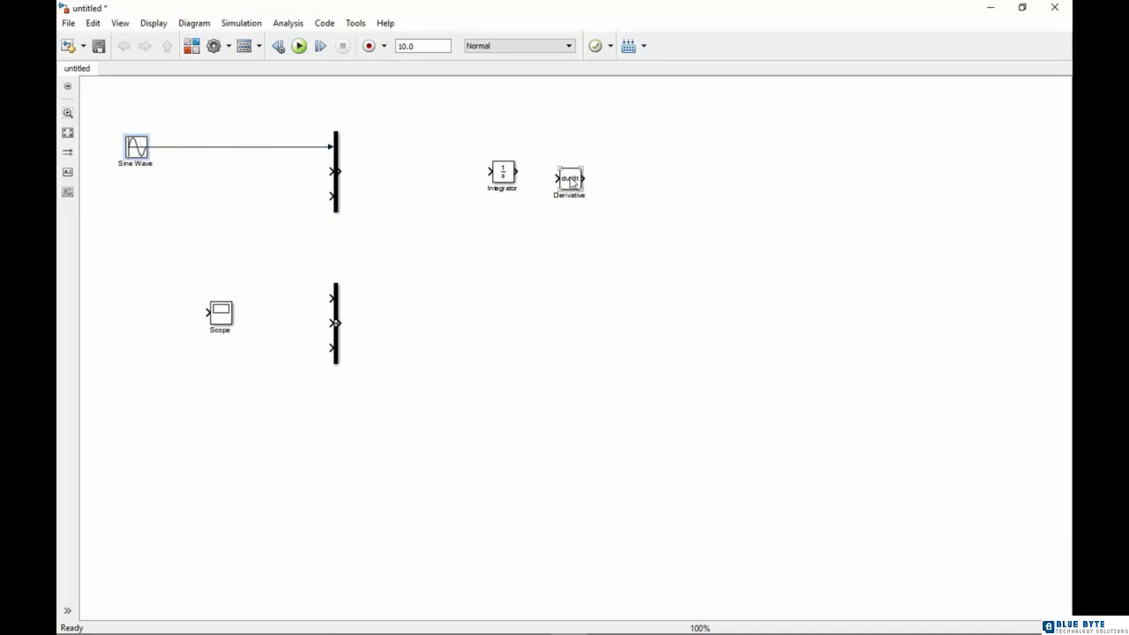
drag(572, 181, 330, 172)
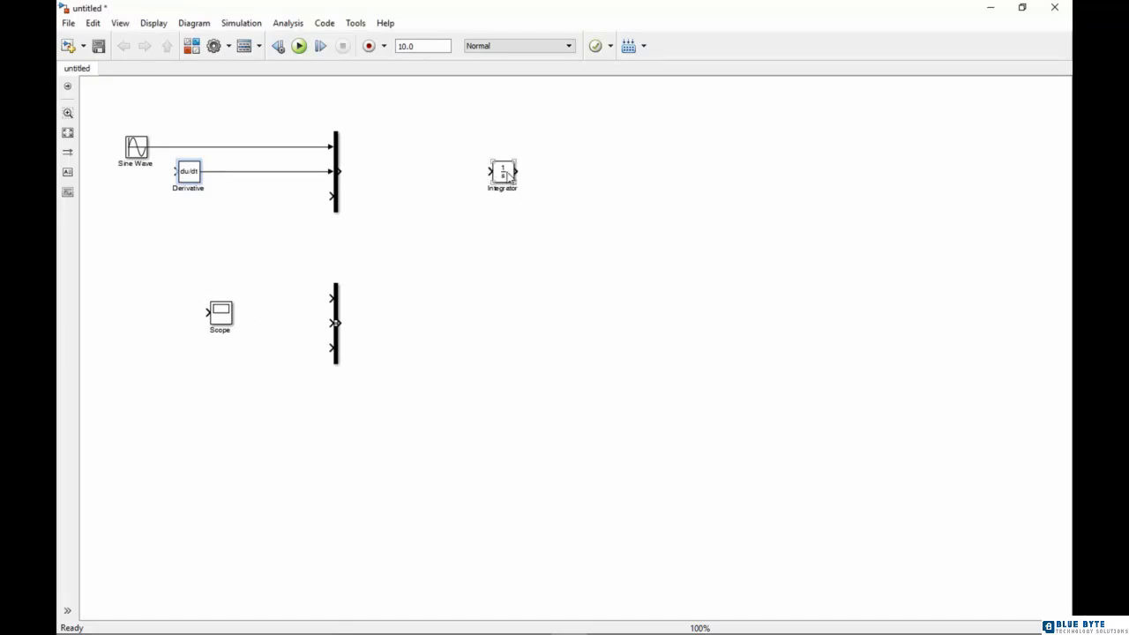
drag(503, 173, 334, 195)
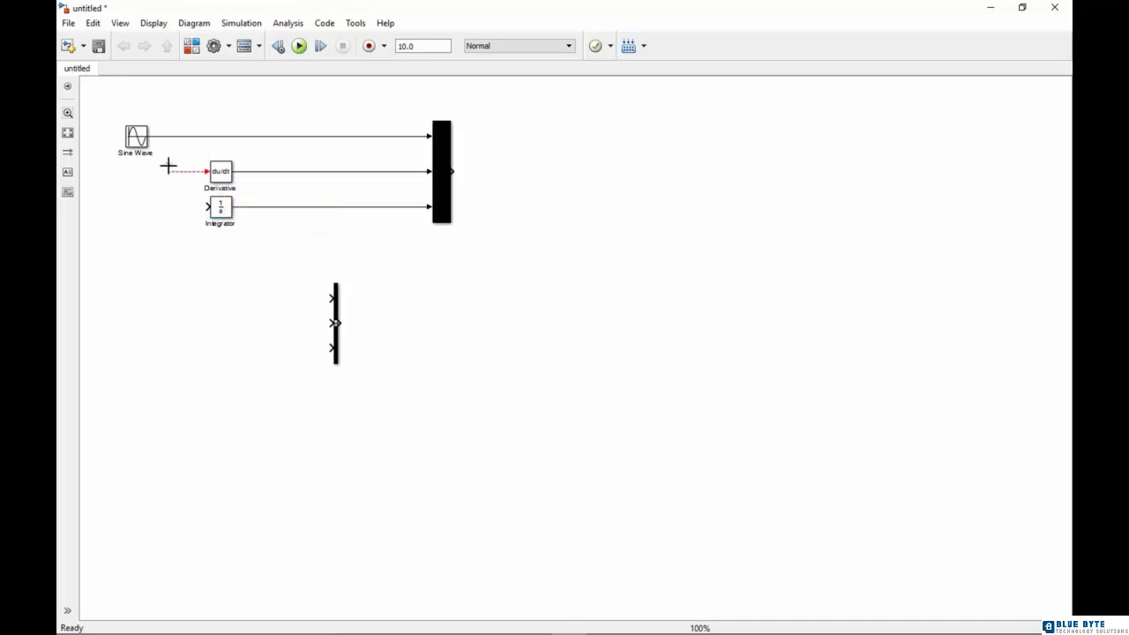
- Branch the Sine Wave signal to the Derivative and Integrator inputs and connect the Mux output to the Scope
drag(169, 166, 170, 137)
drag(207, 205, 186, 136)
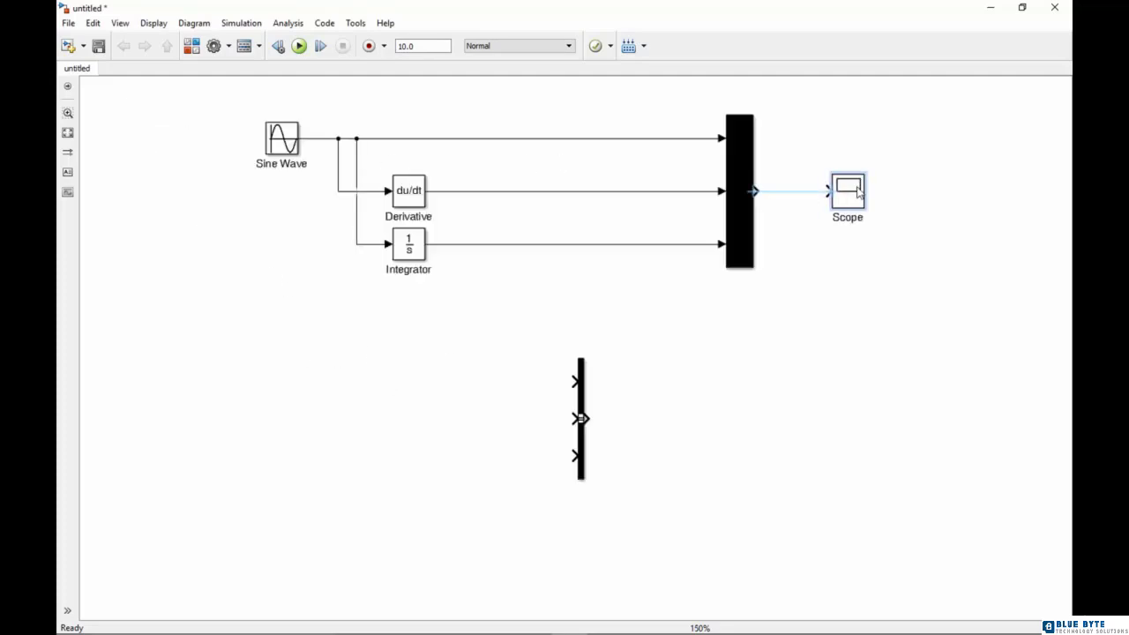
drag(857, 191, 857, 192)
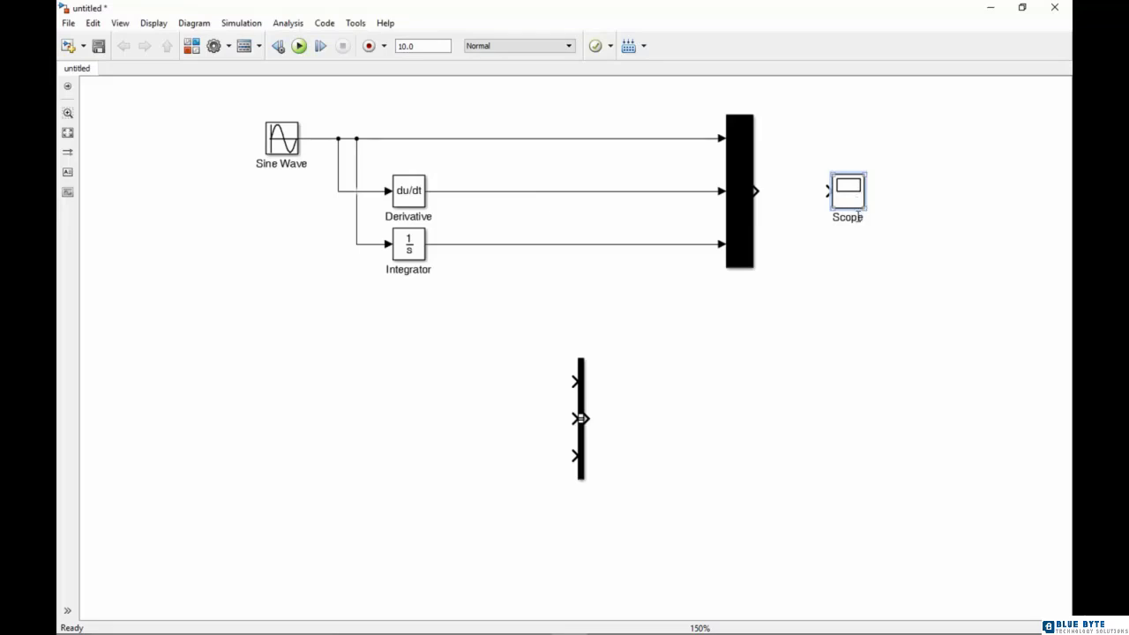
click(754, 190)
drag(757, 188, 829, 190)
- Move the Bus Creator below the Mux and enlarge it to a similar size
click(580, 423)
drag(582, 422, 740, 423)
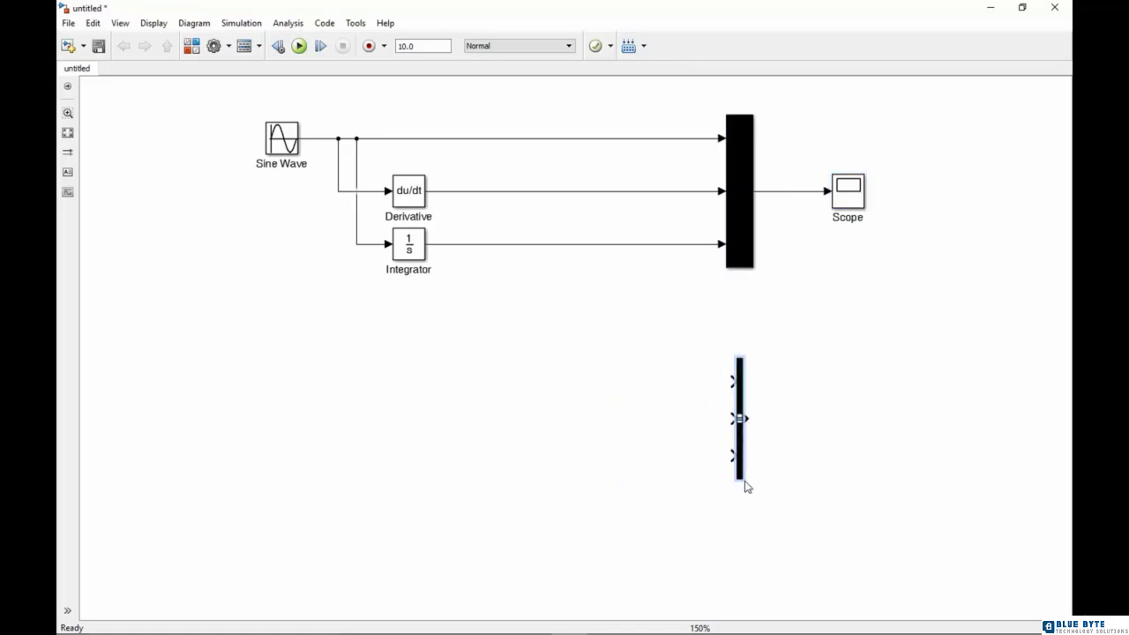
drag(746, 483, 761, 509)
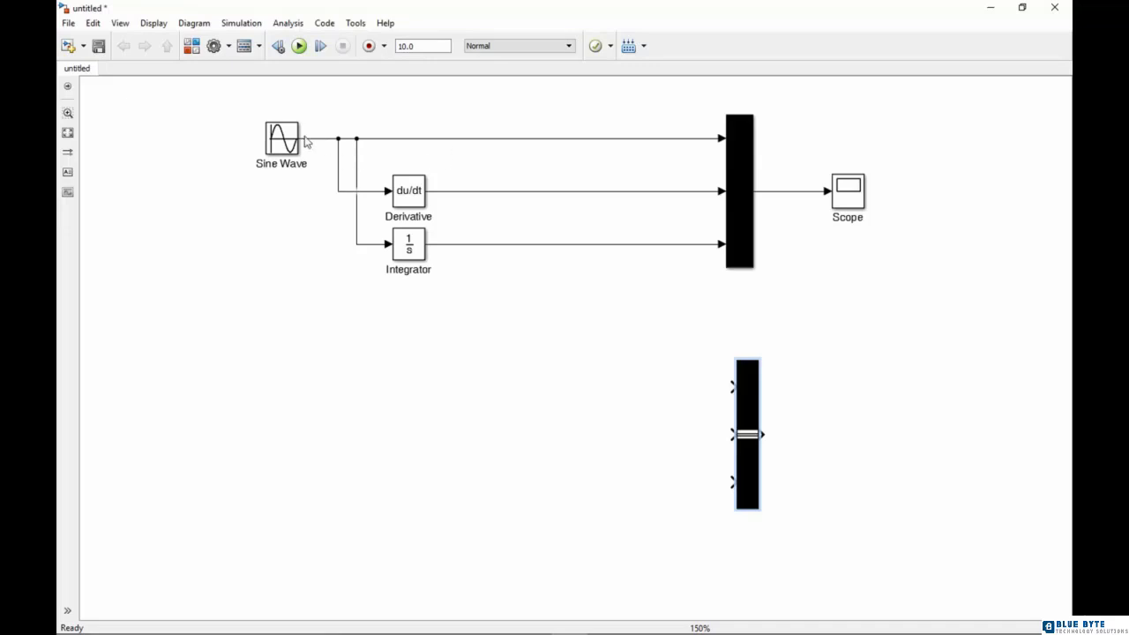
- Copy the Sine Wave, Derivative and Integrator blocks with their wiring and paste them in the empty area below
drag(483, 114, 263, 301)
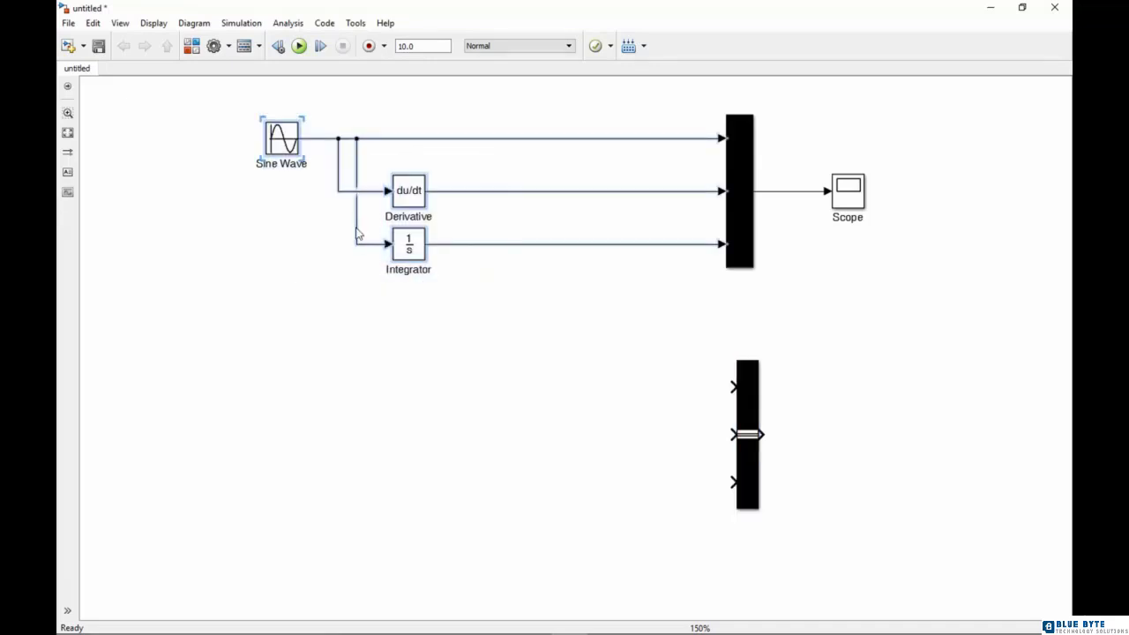
right_click(402, 183)
click(432, 207)
click(461, 445)
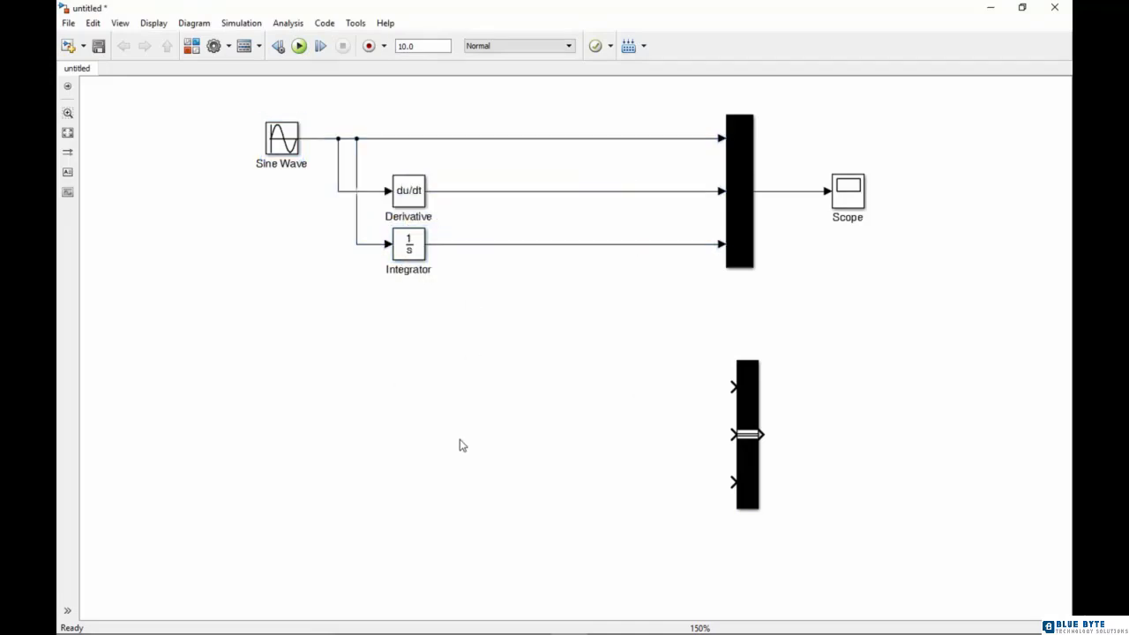
right_click(458, 441)
click(496, 93)
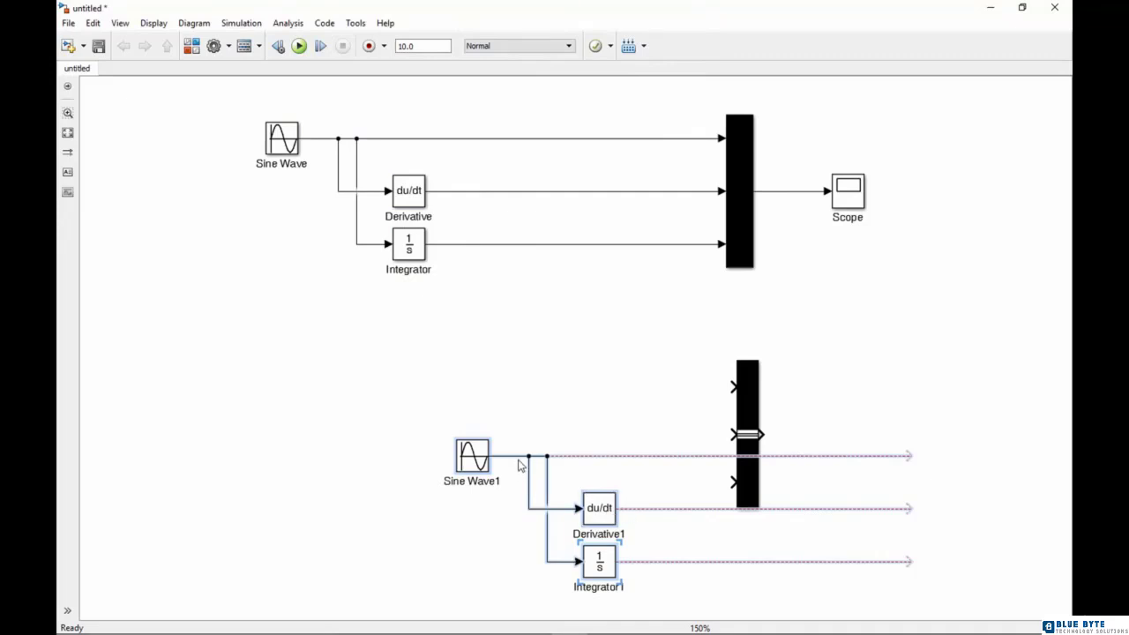
- Align the copied Sine Wave, Derivative and Integrator group with the Bus Creator and connect their signals to its three inputs
drag(474, 454, 301, 385)
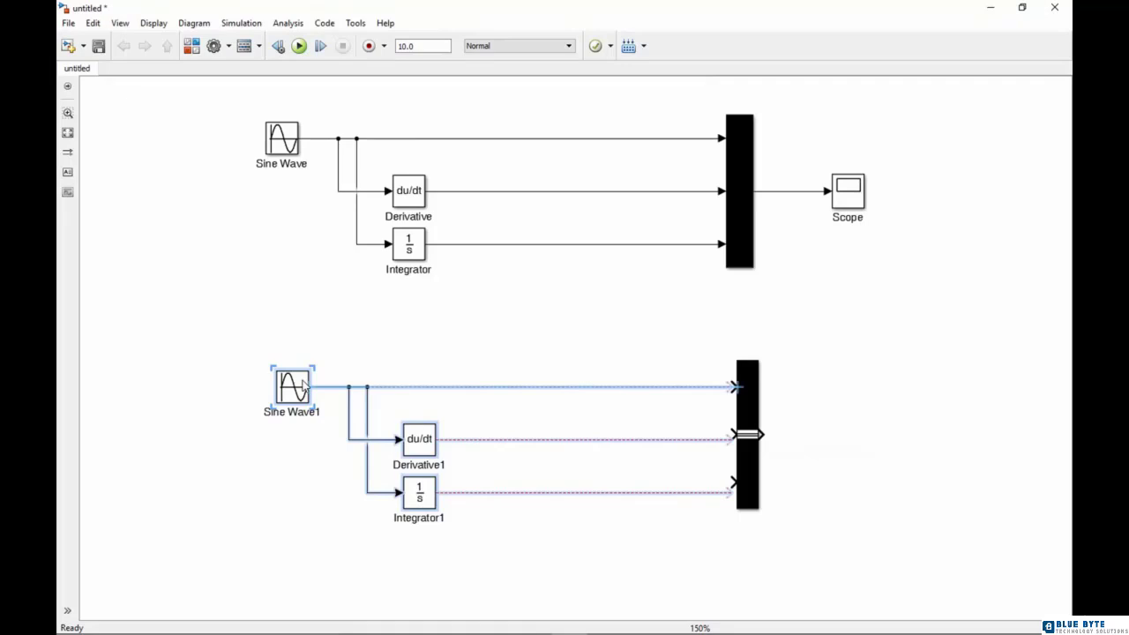
drag(301, 384, 301, 385)
click(482, 412)
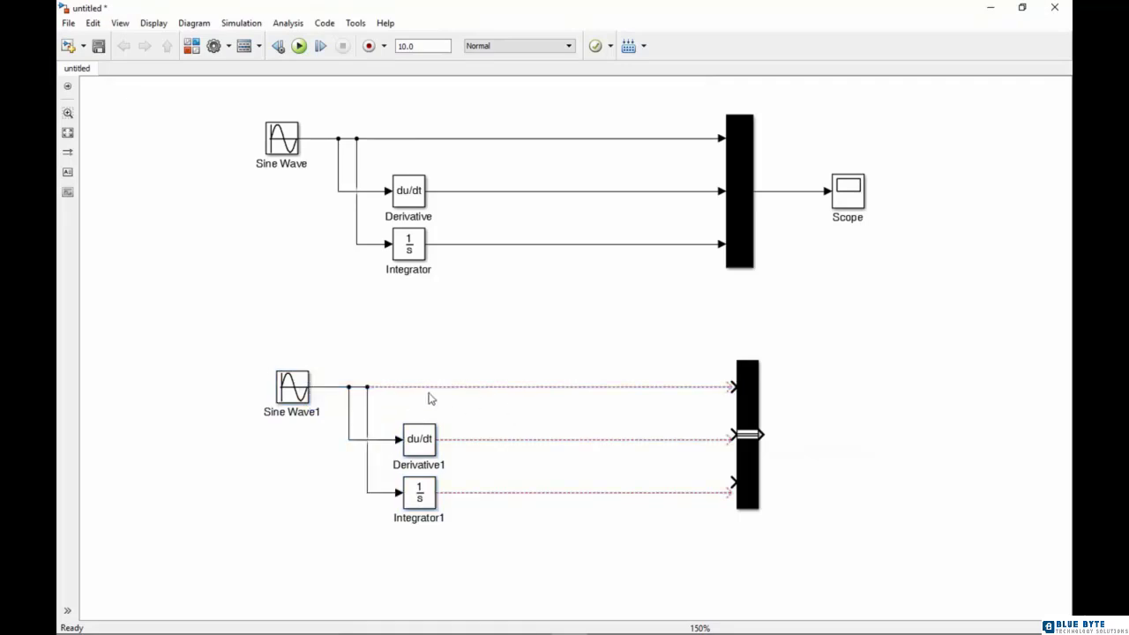
drag(309, 387, 730, 387)
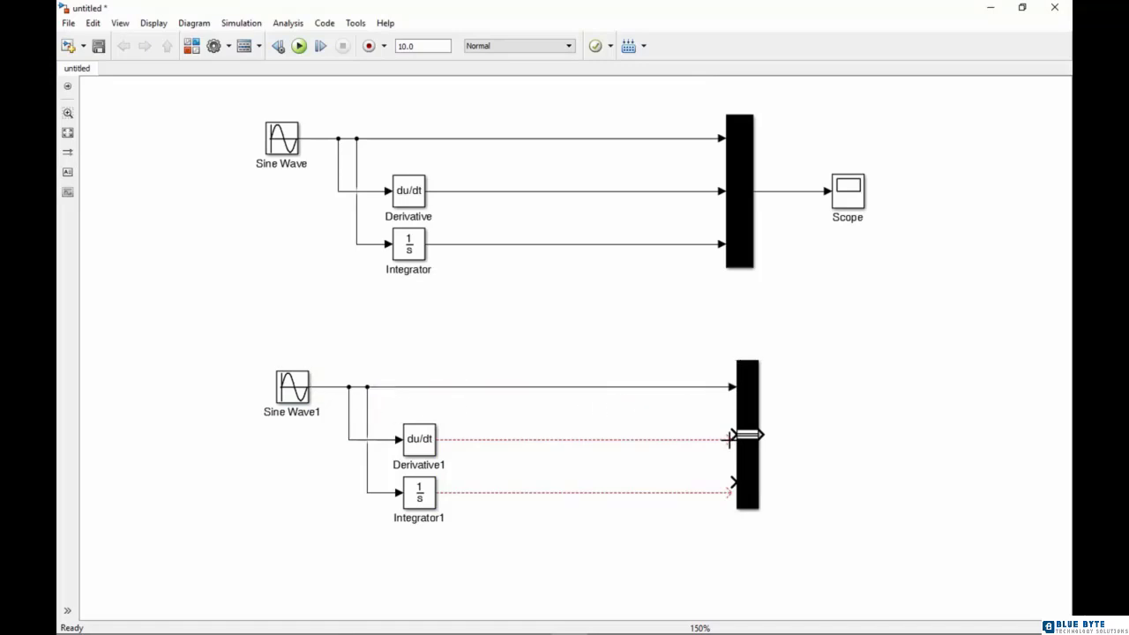
drag(730, 439, 732, 434)
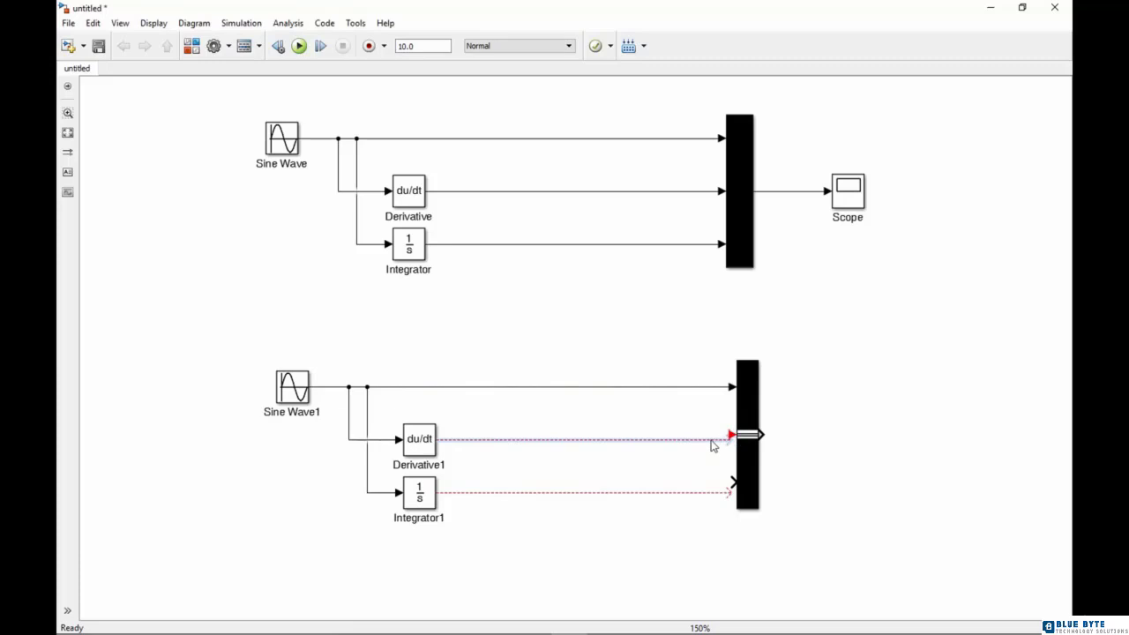
drag(731, 436, 736, 434)
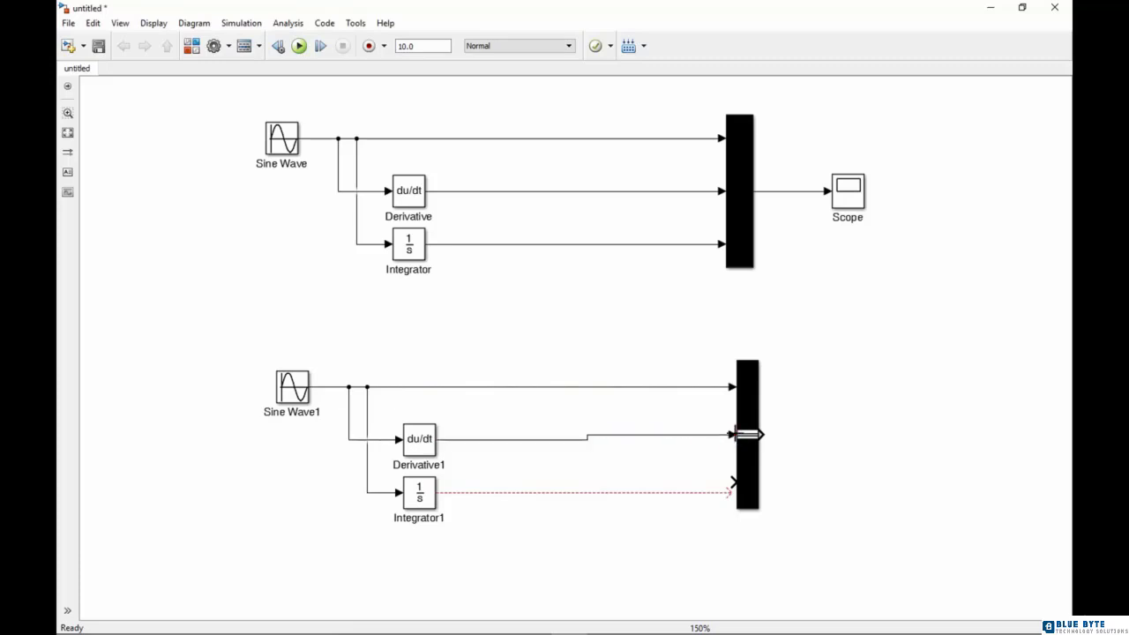
drag(730, 491, 732, 483)
- Duplicate the Scope beside the Bus Creator and connect the Bus Creator's output to the copy
click(843, 204)
right_click(844, 204)
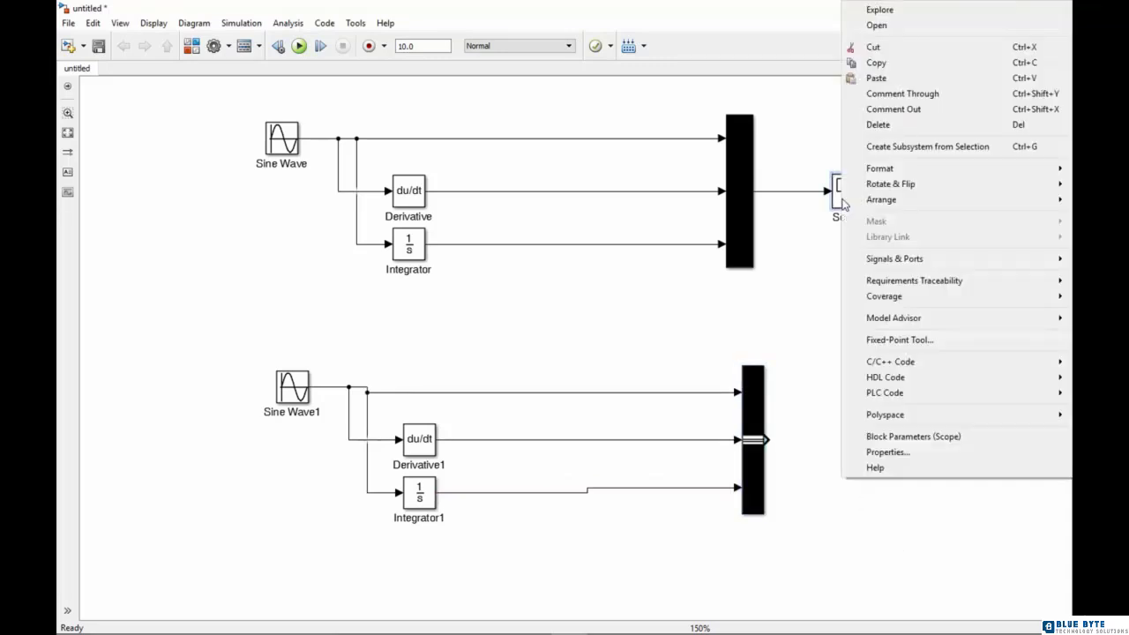
click(871, 67)
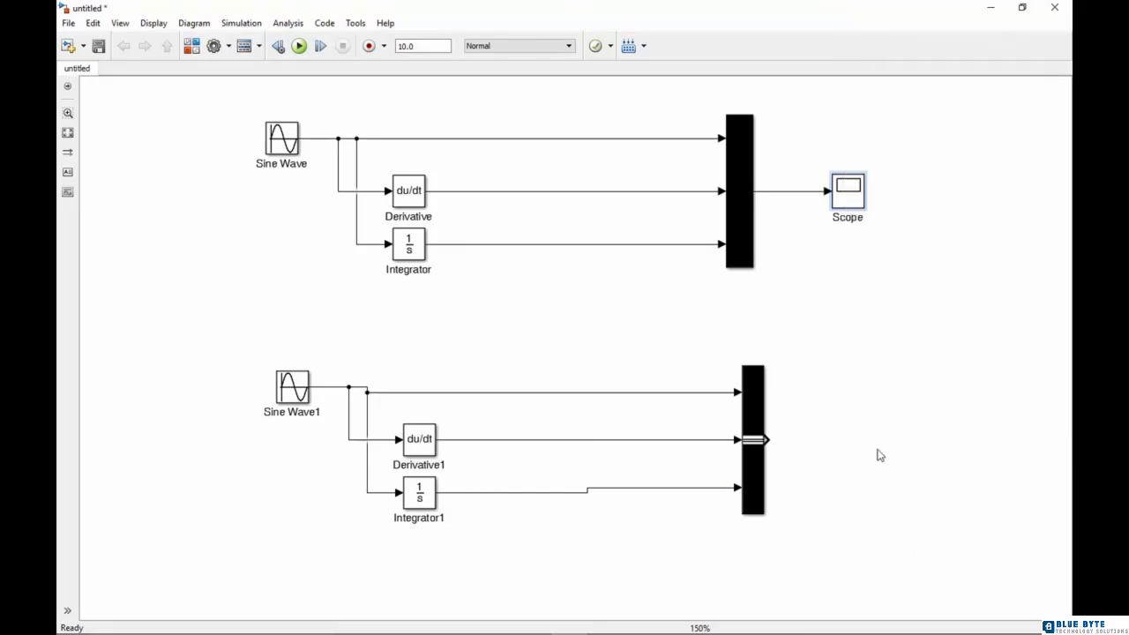
right_click(878, 450)
click(876, 78)
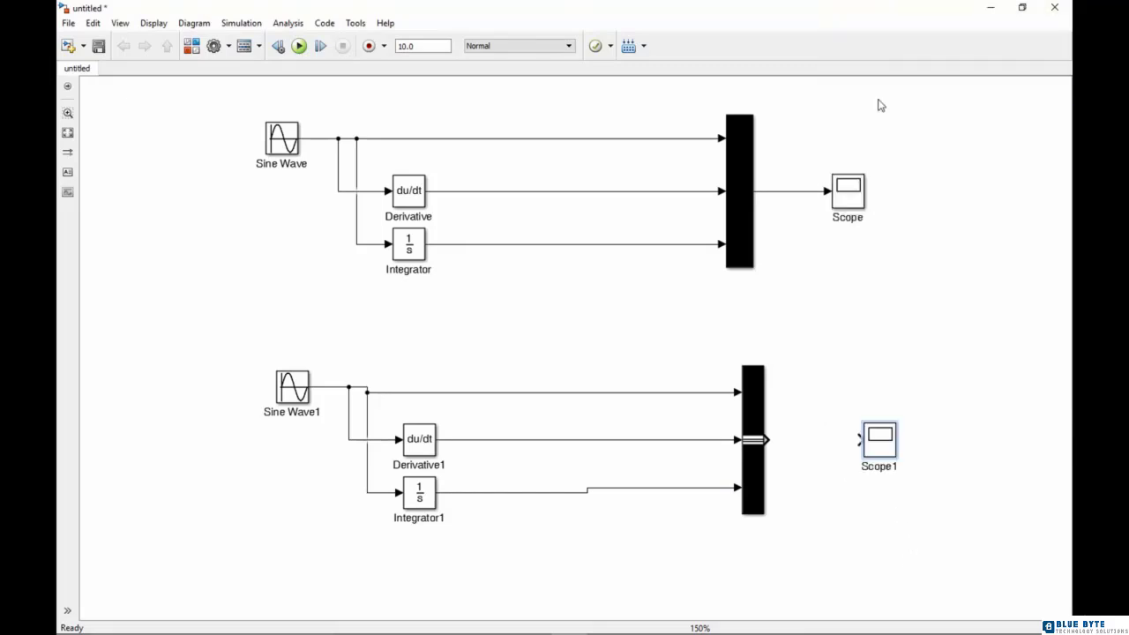
click(878, 441)
drag(769, 442, 861, 439)
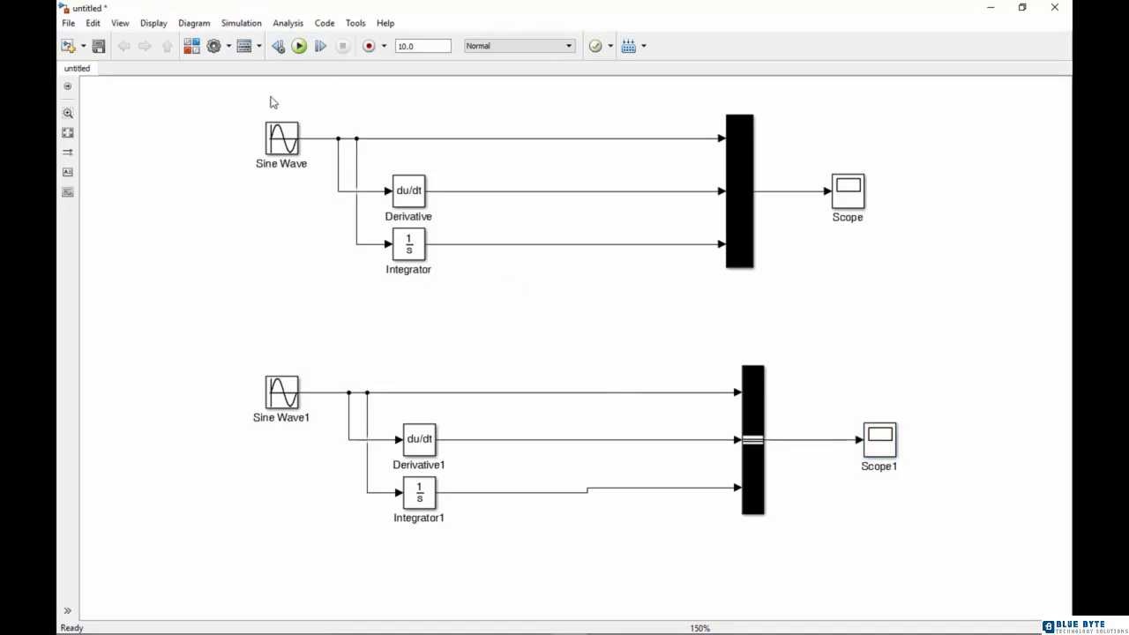
- Set the amplitude of the Sine Wave block feeding the Mux to 2
double_click(285, 140)
scroll(624, 196, down, 2)
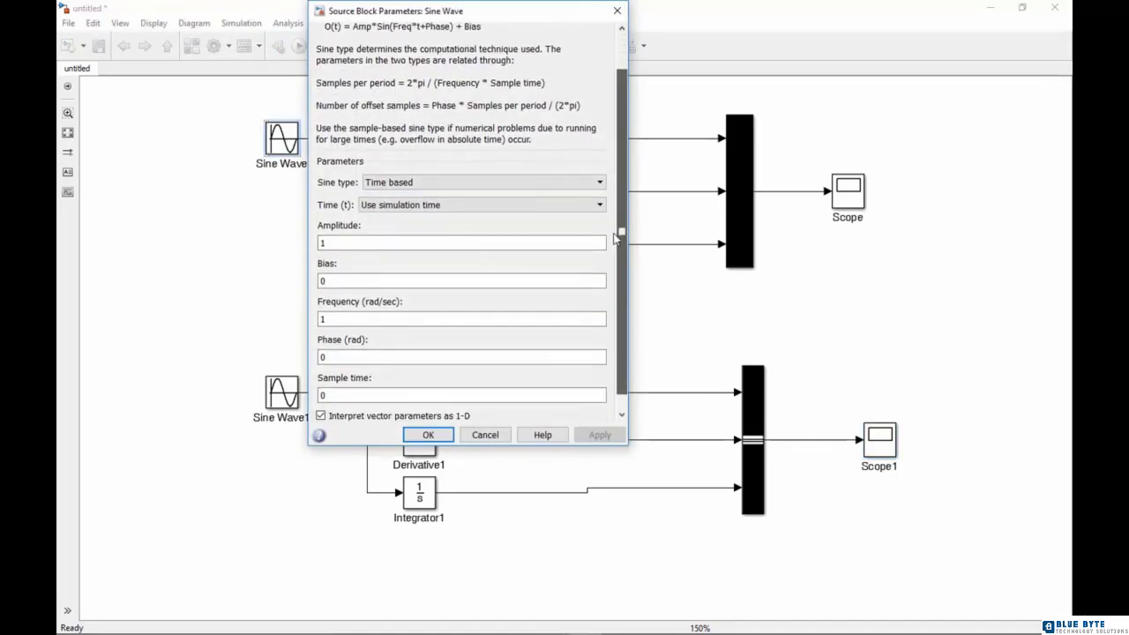
double_click(375, 226)
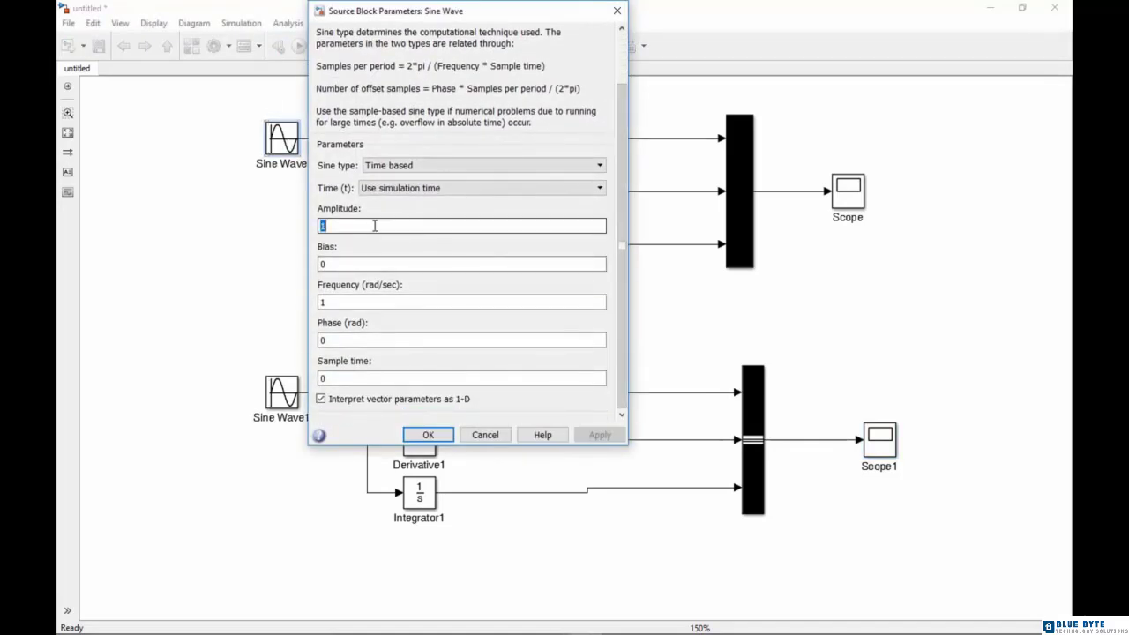
text(2)
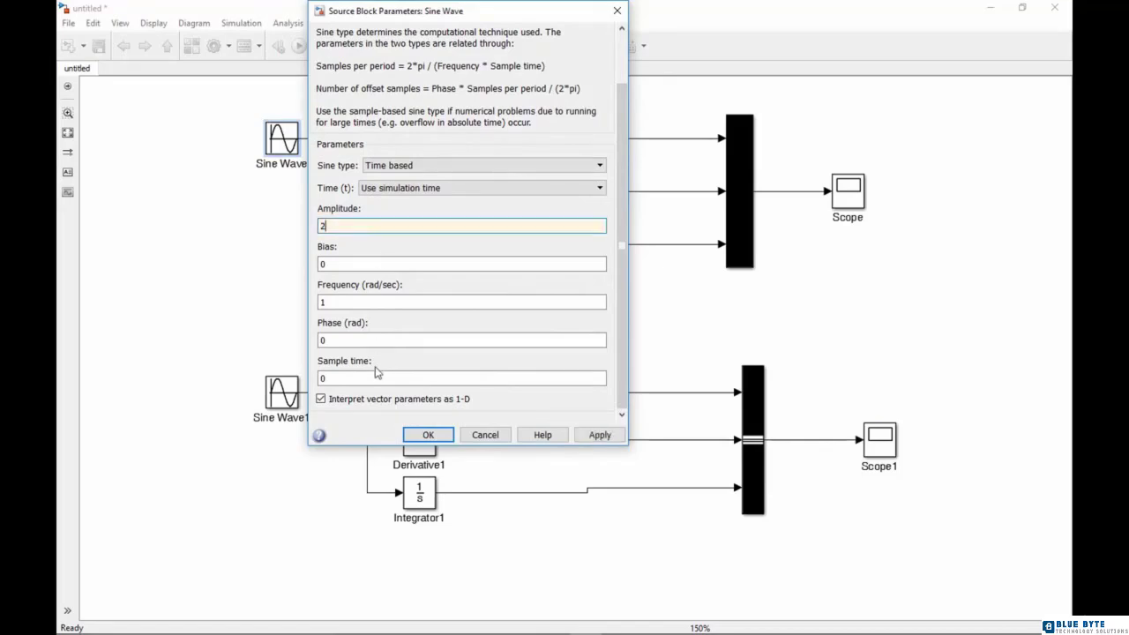
click(428, 435)
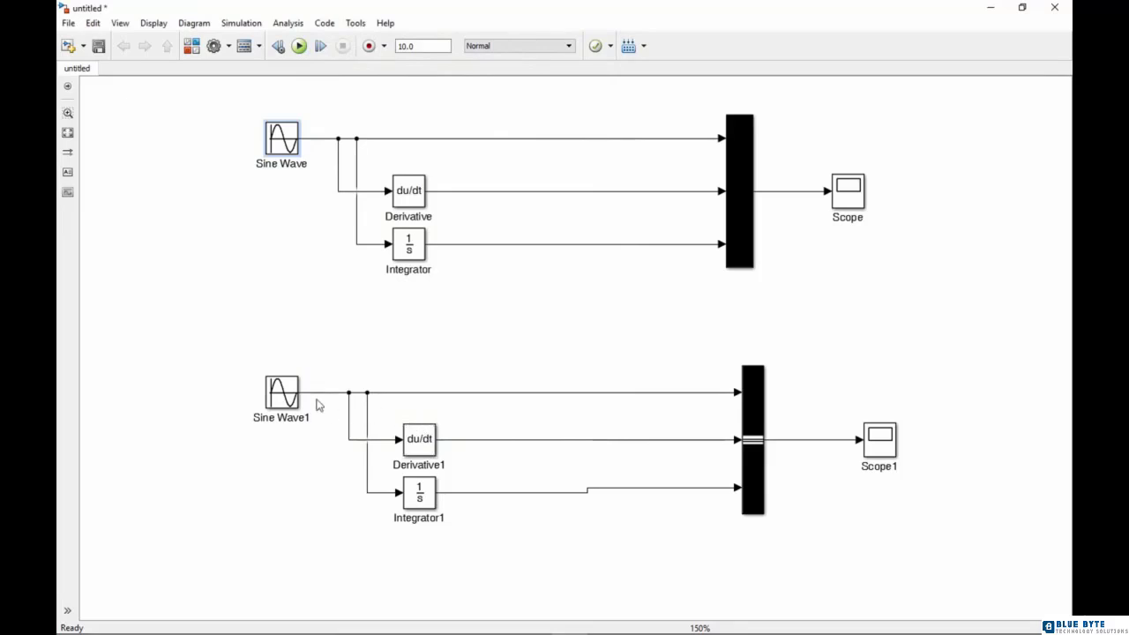
- Set the amplitude of the Sine Wave1 block feeding the Bus Creator to 2
double_click(284, 399)
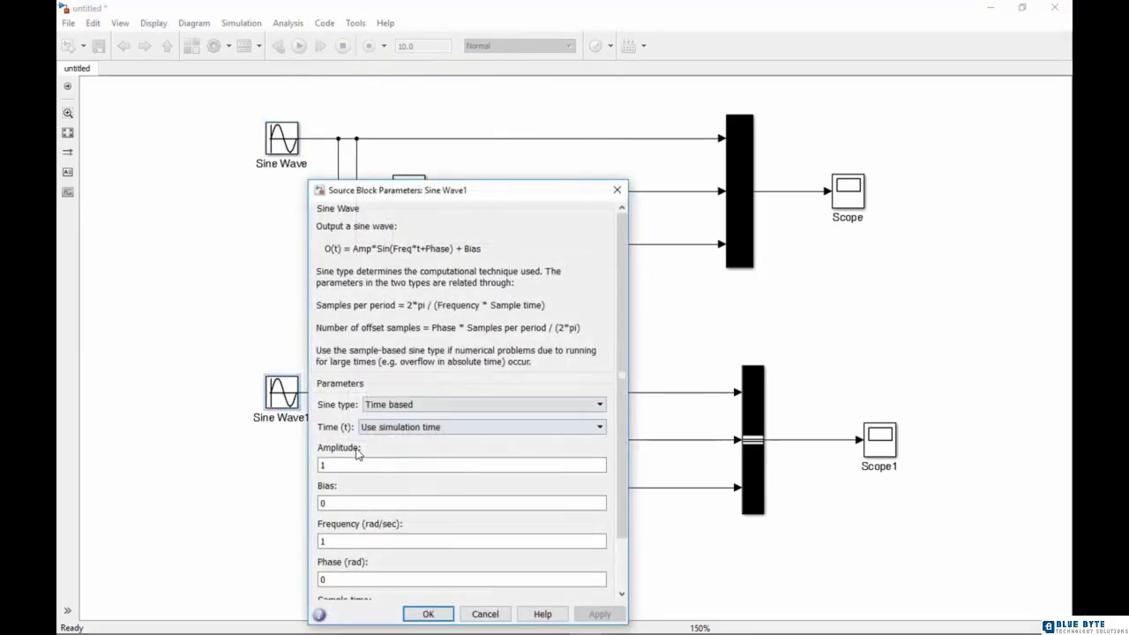
click(321, 465)
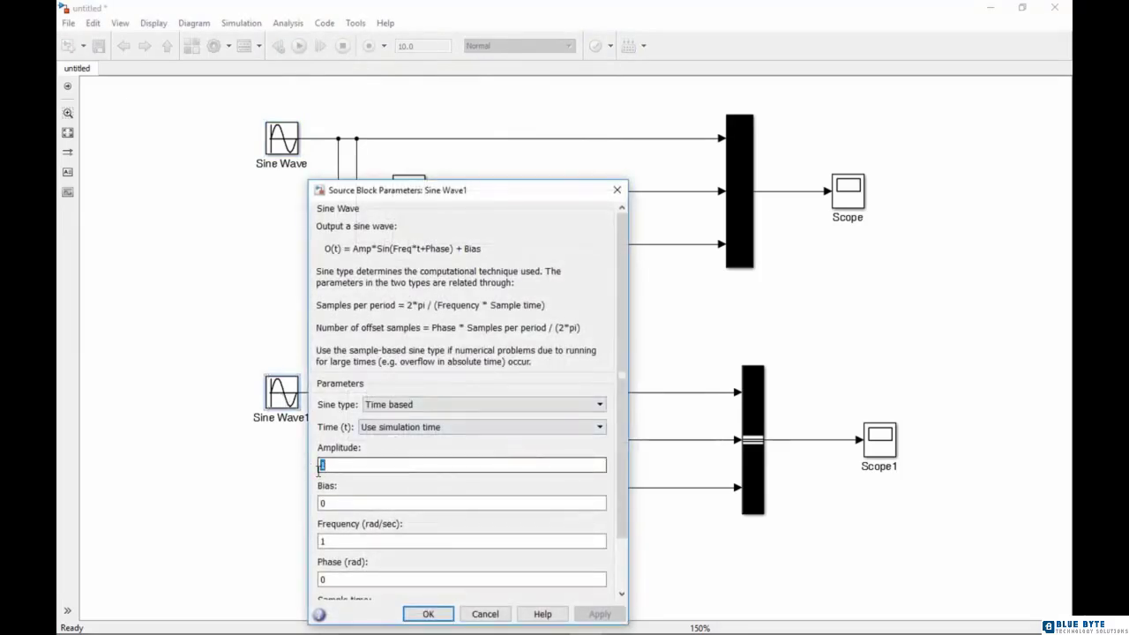
text(2)
click(421, 617)
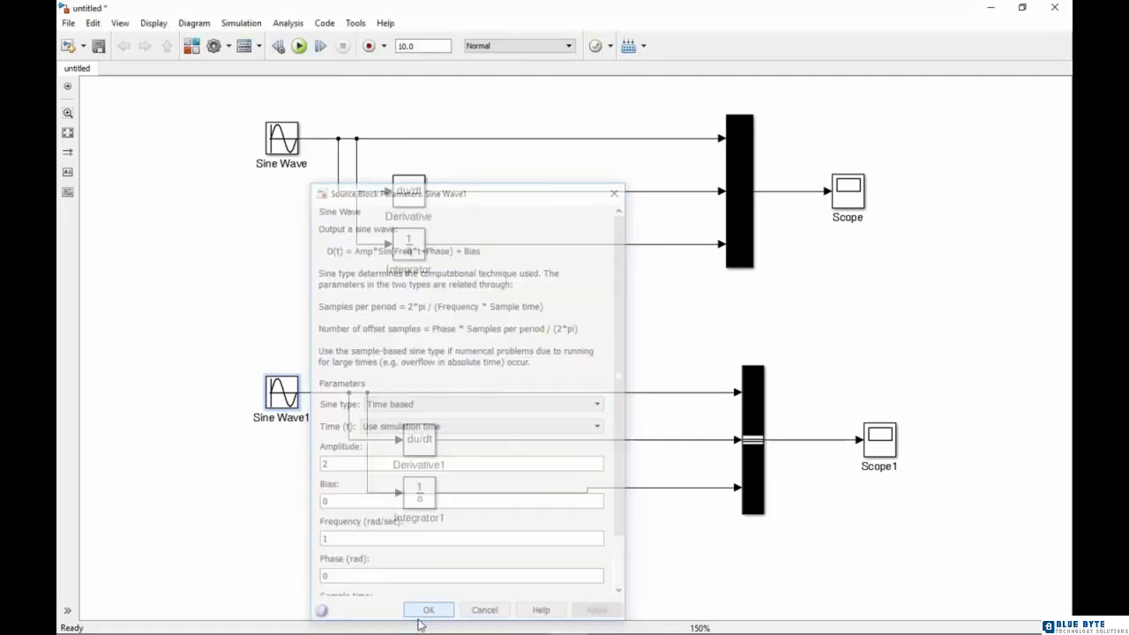
- Run the simulation and inspect the plots of Scope and Scope1 one after the other in maximized windows
click(298, 46)
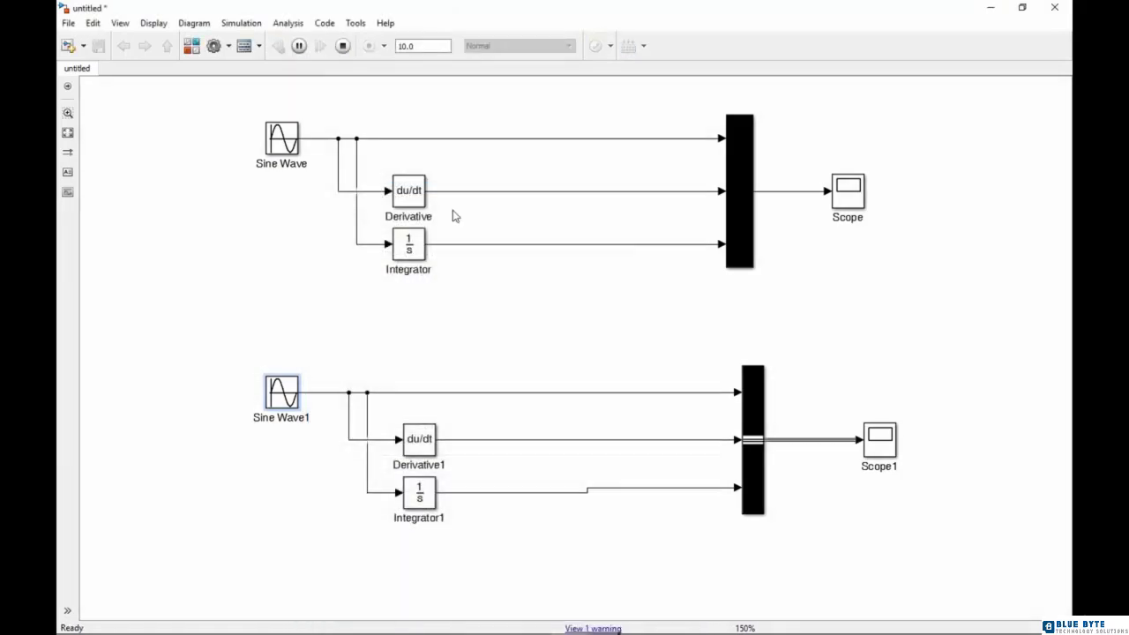
double_click(858, 201)
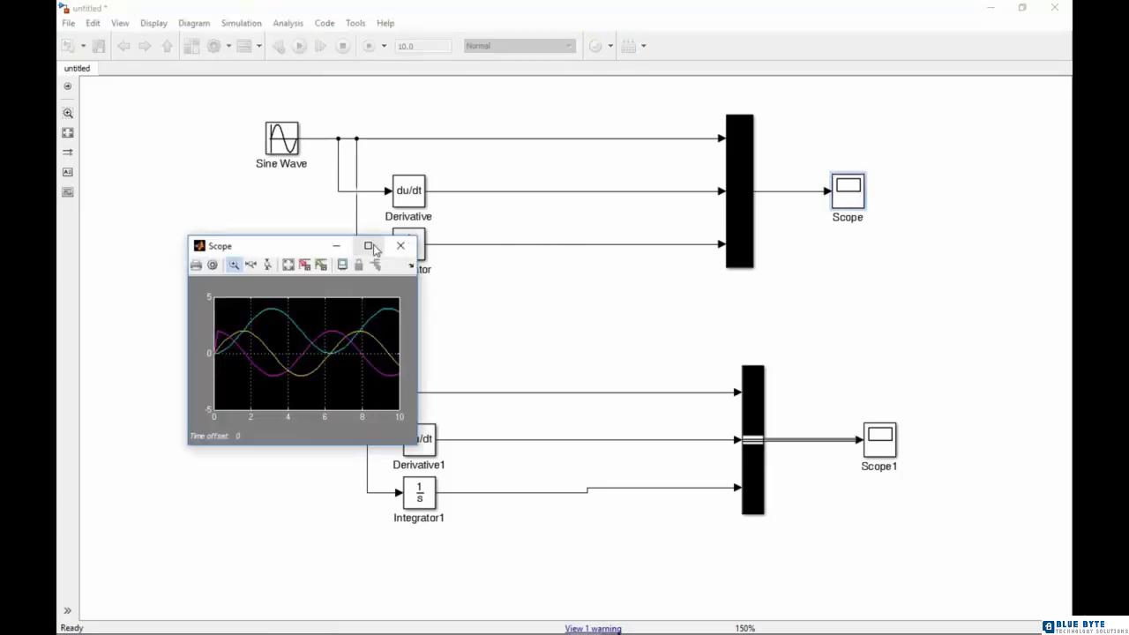
click(370, 246)
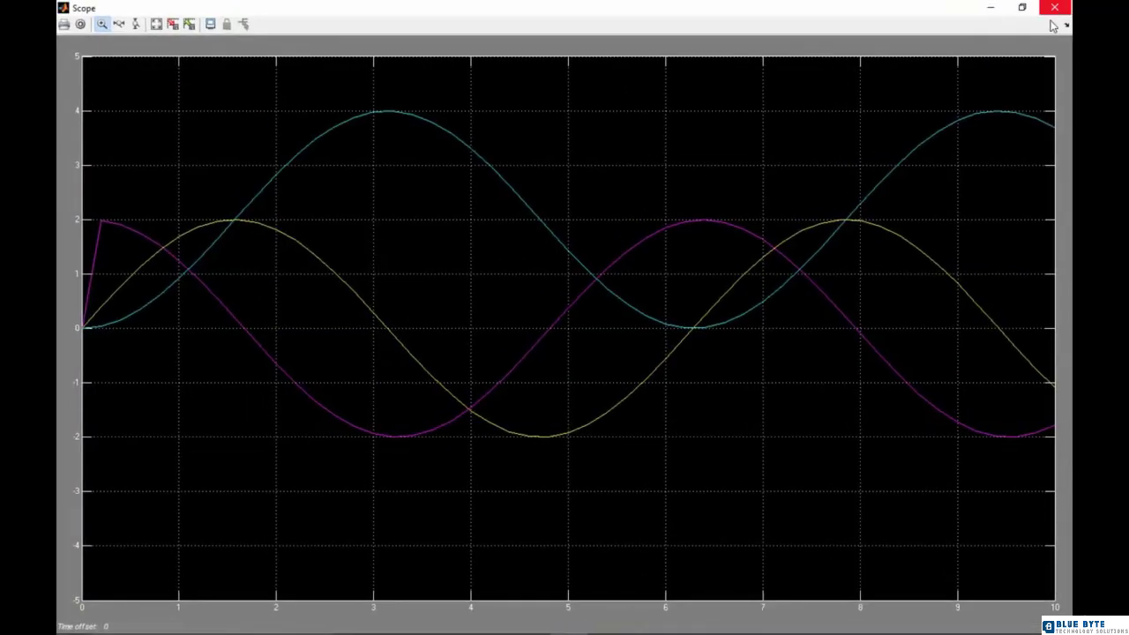
click(1054, 7)
double_click(882, 437)
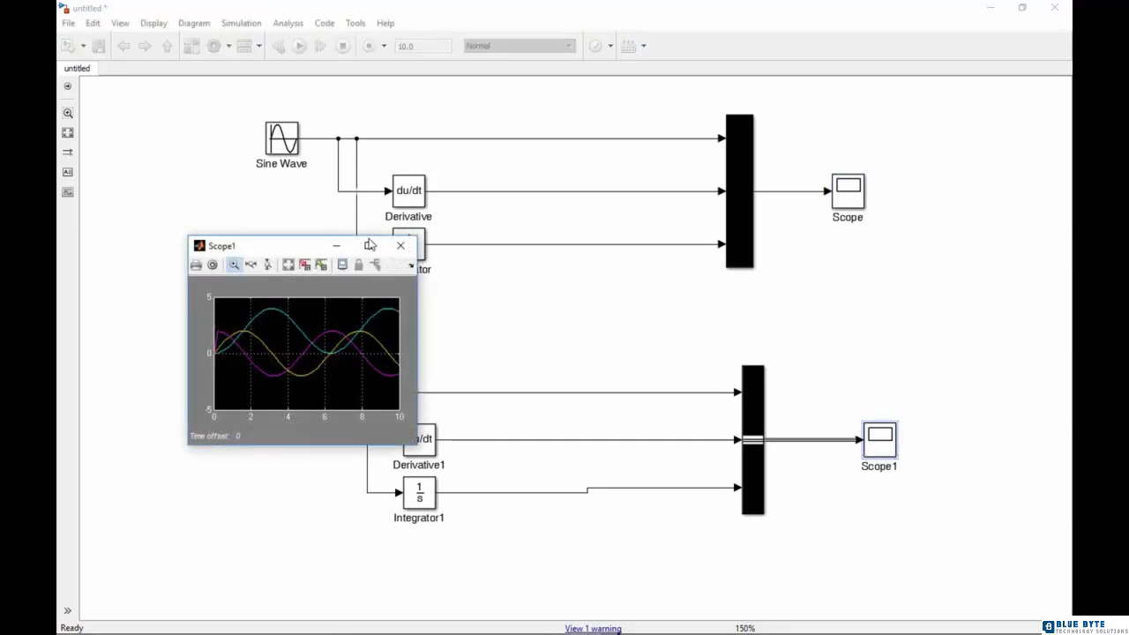
click(369, 244)
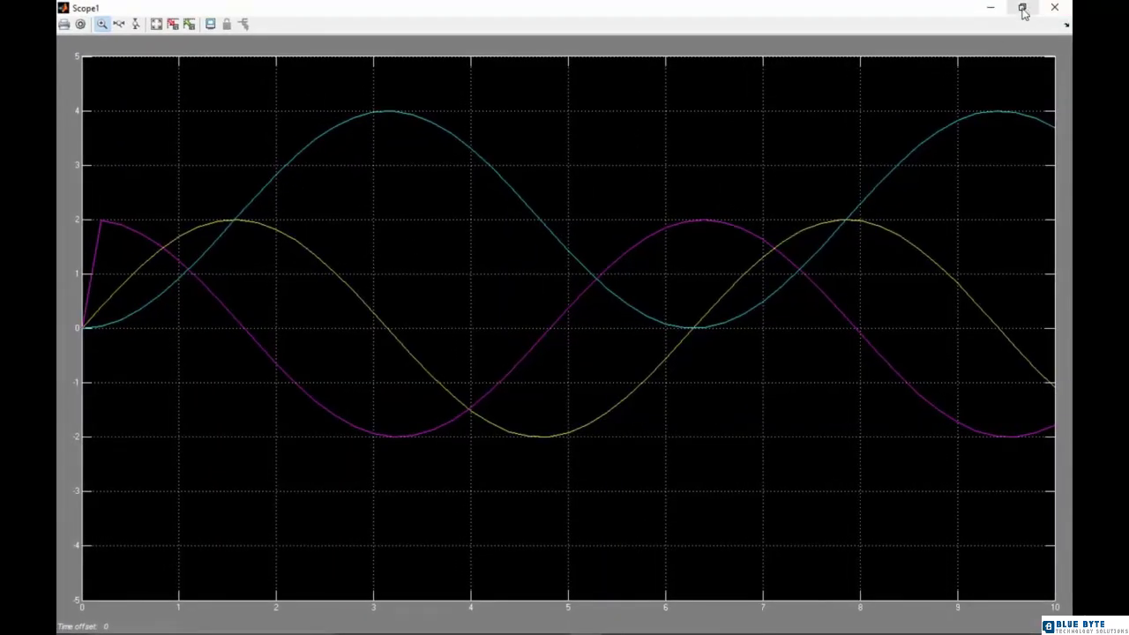
click(1054, 7)
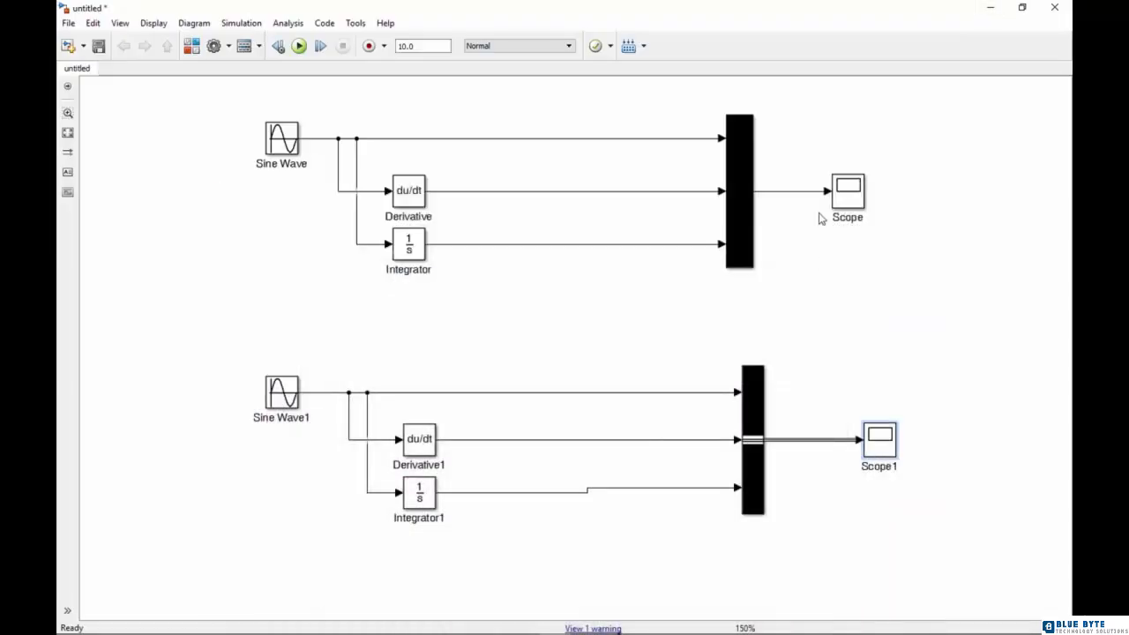
- Compare the Scope and Scope1 plots side by side, and close both plot windows
drag(293, 246, 629, 244)
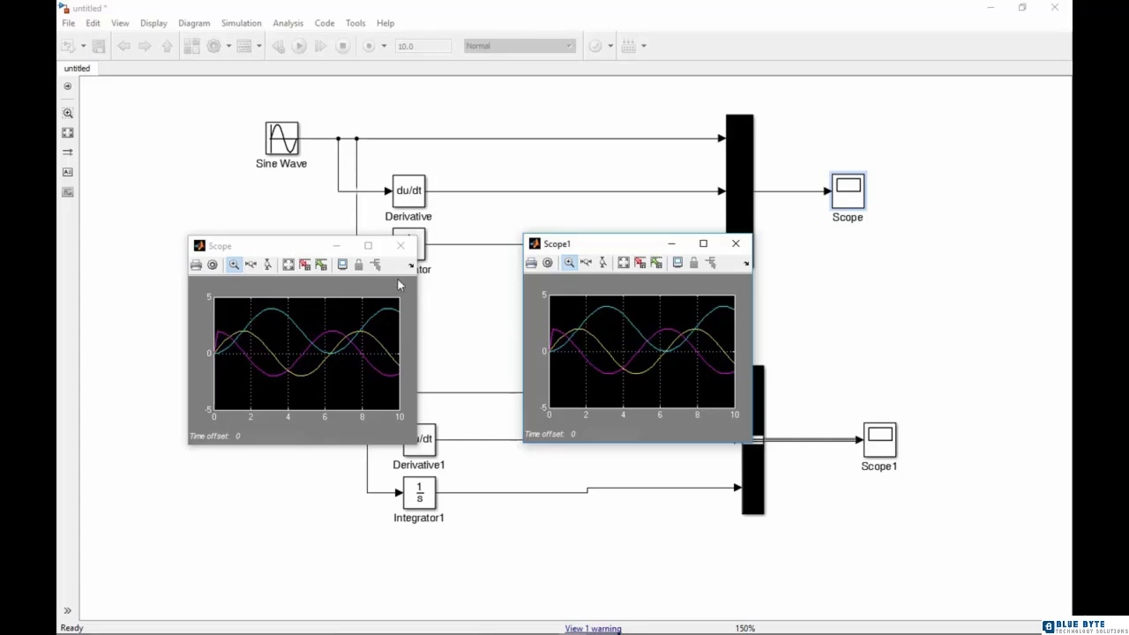
click(400, 245)
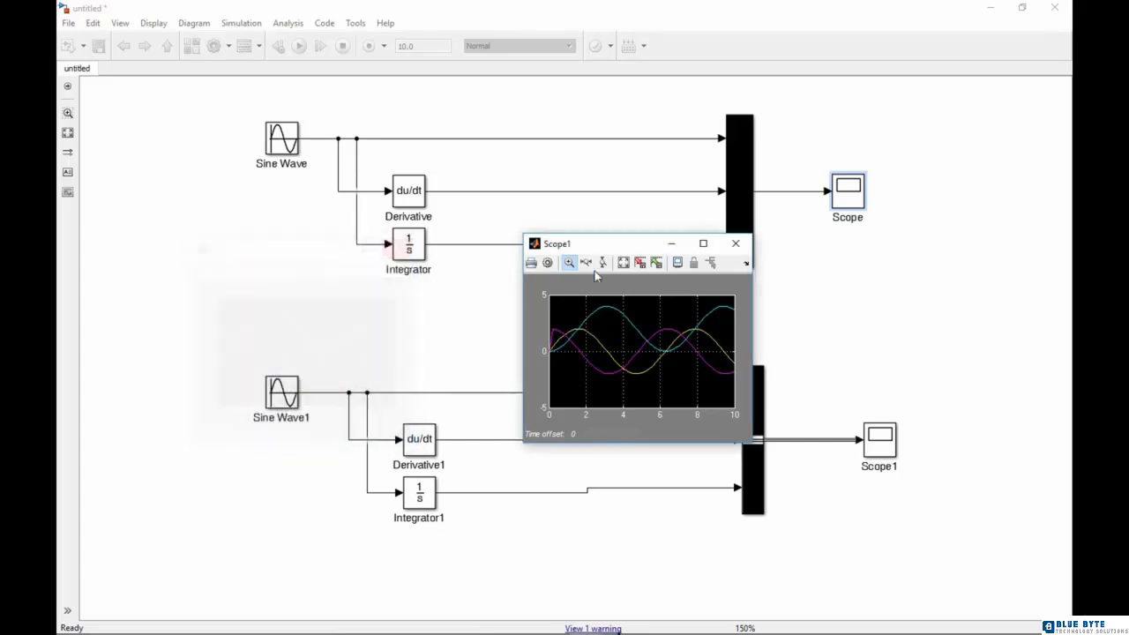
click(735, 243)
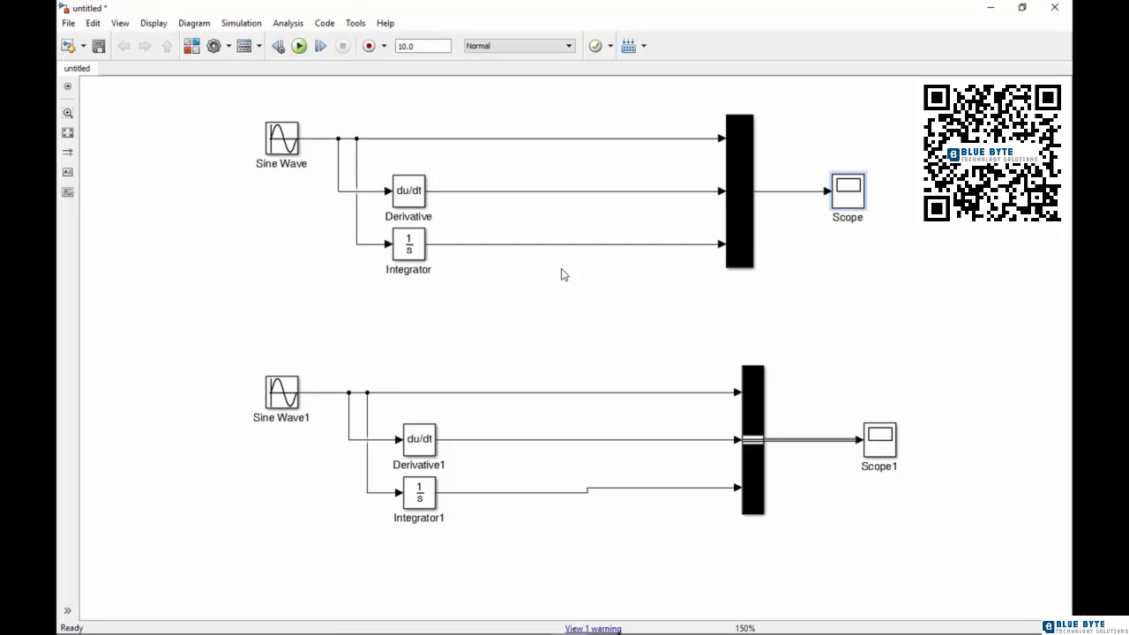
- Duplicate the Bus Creator block into the empty area directly below the original
click(825, 383)
click(748, 400)
drag(747, 397, 746, 604)
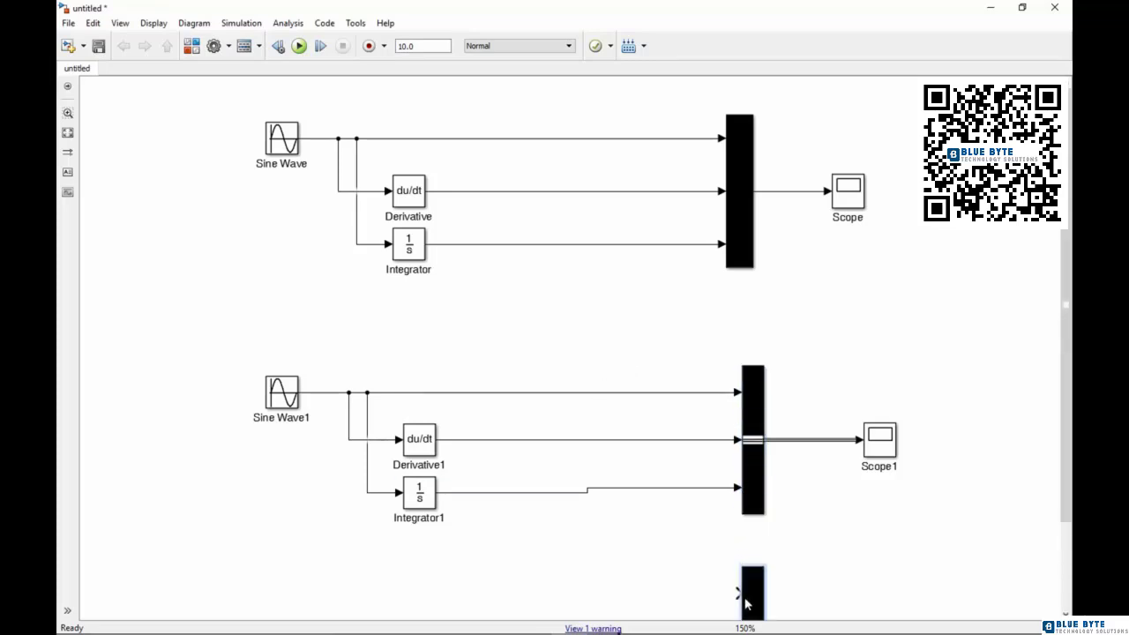
scroll(907, 471, down, 2)
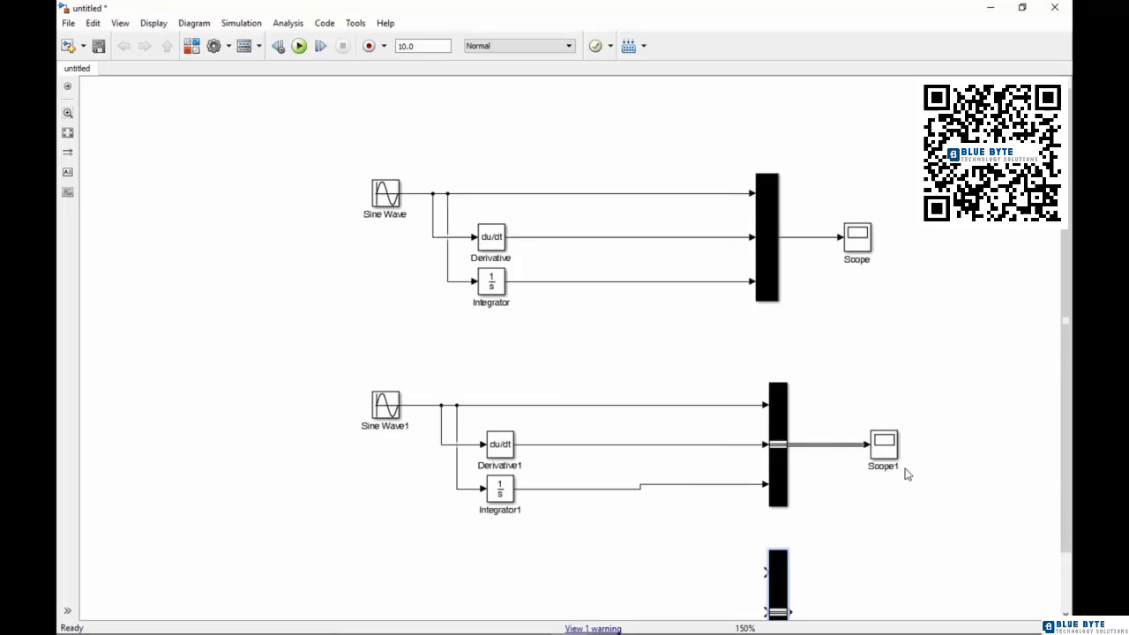
click(69, 137)
- Add a Bus Selector, a Constant and a Gain block to the model from the Commonly Used Blocks library
key(alt+Tab)
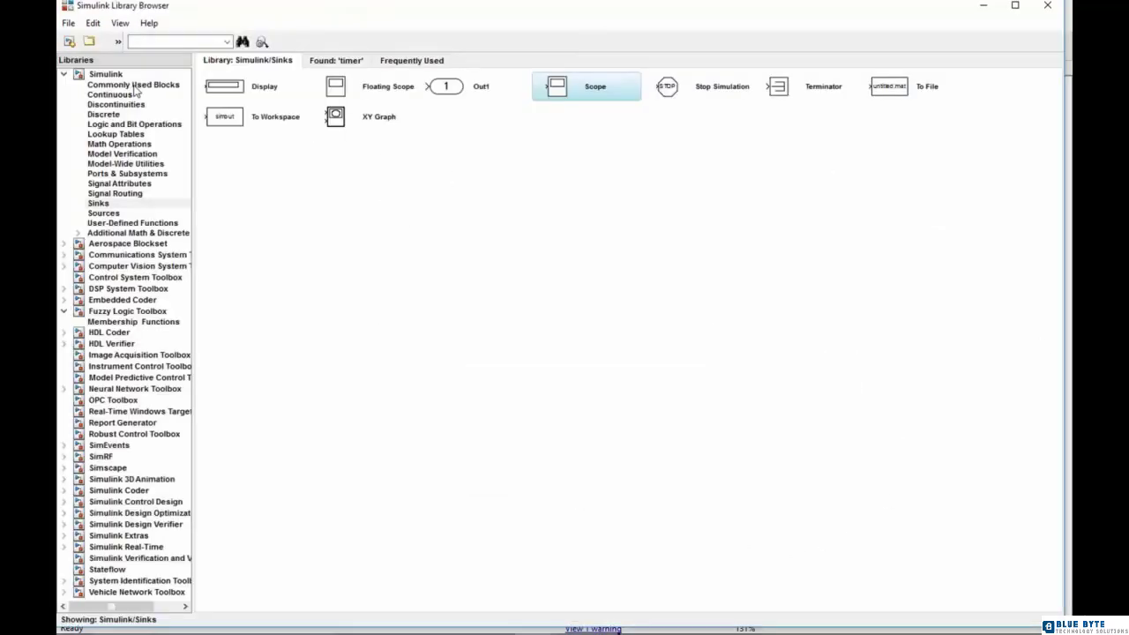
click(135, 86)
right_click(262, 92)
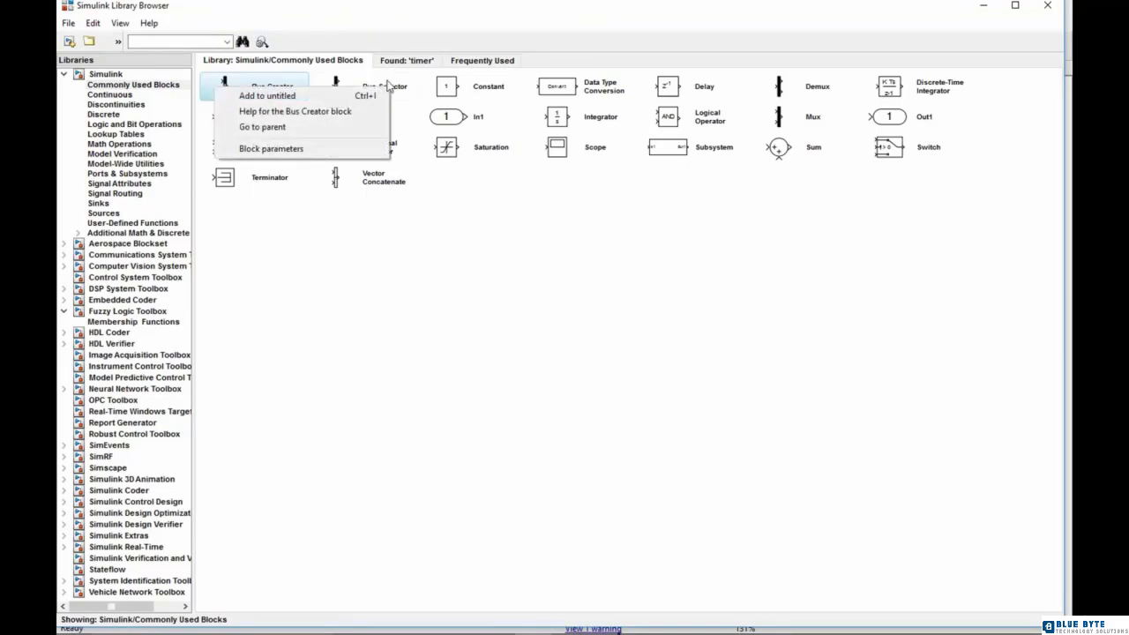
click(391, 93)
right_click(391, 93)
click(397, 95)
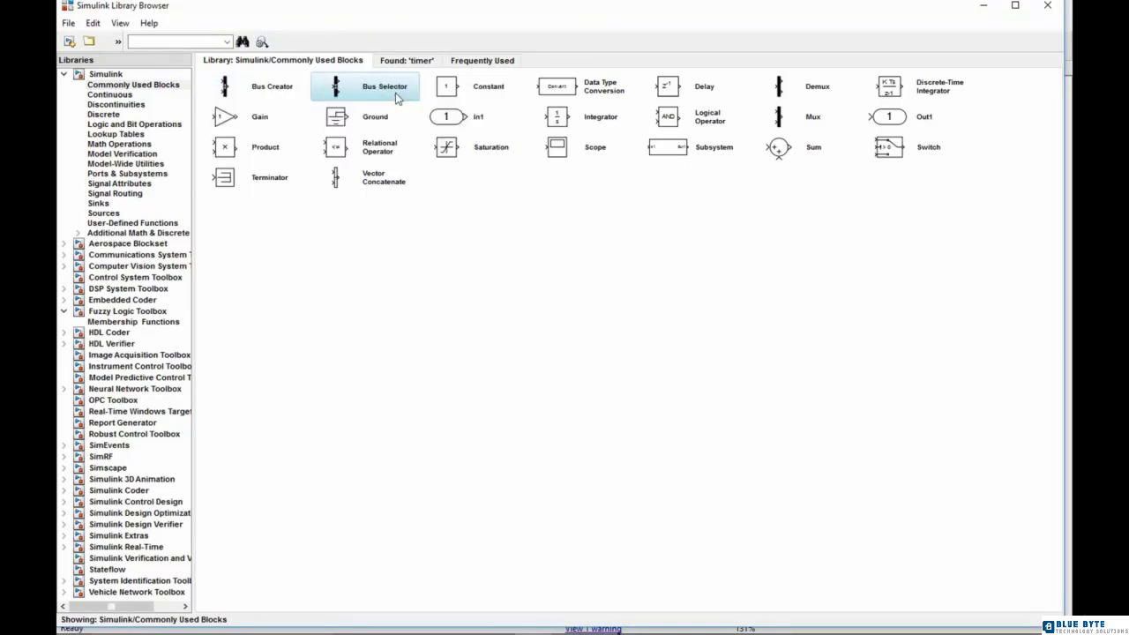
click(503, 93)
right_click(507, 95)
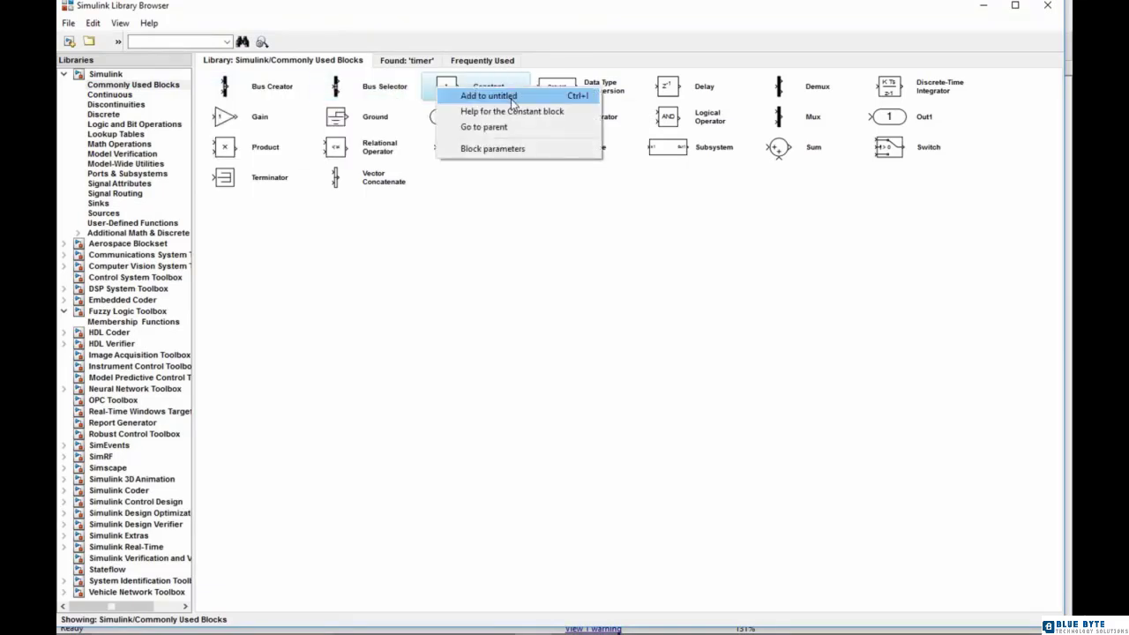
click(511, 99)
click(254, 120)
right_click(254, 120)
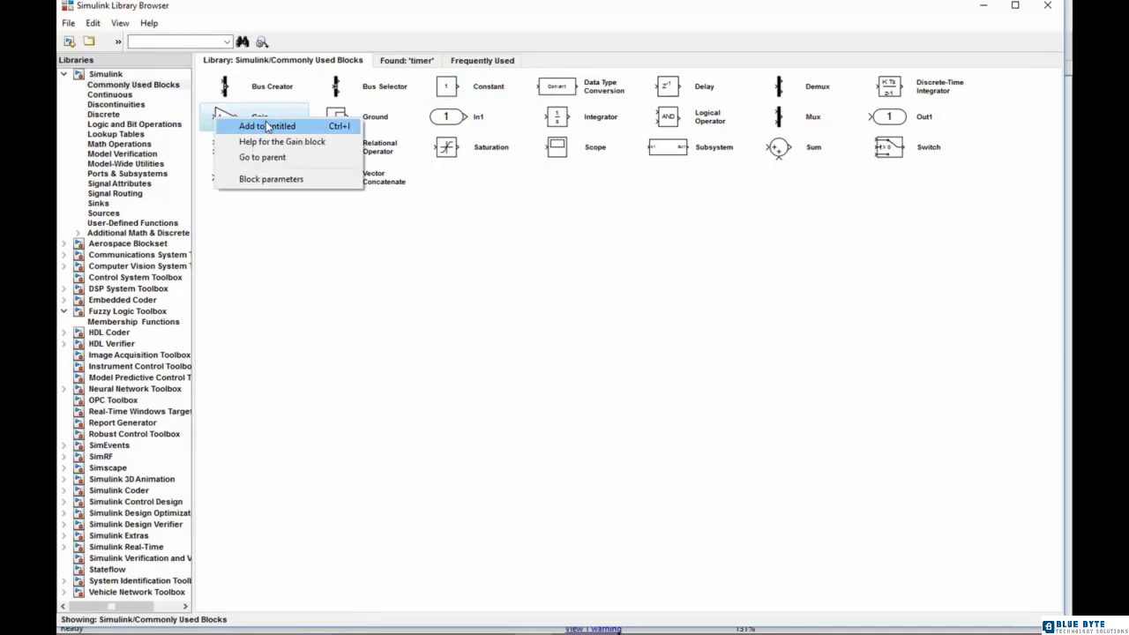
click(267, 124)
- Add a Display block from the Sinks library and return to the model
click(112, 196)
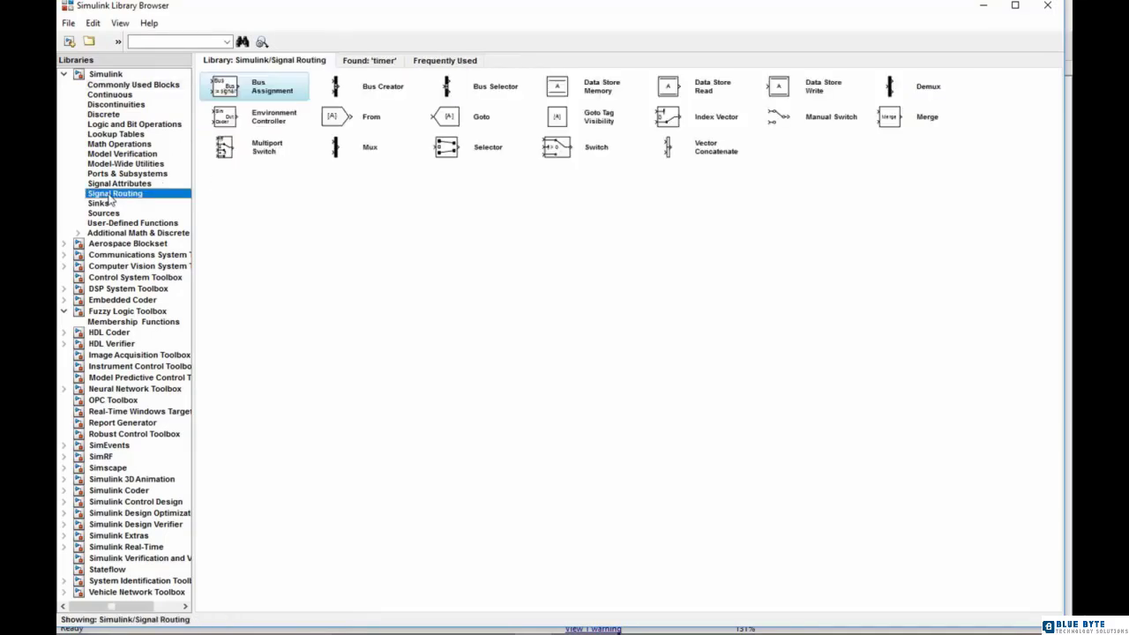
click(97, 204)
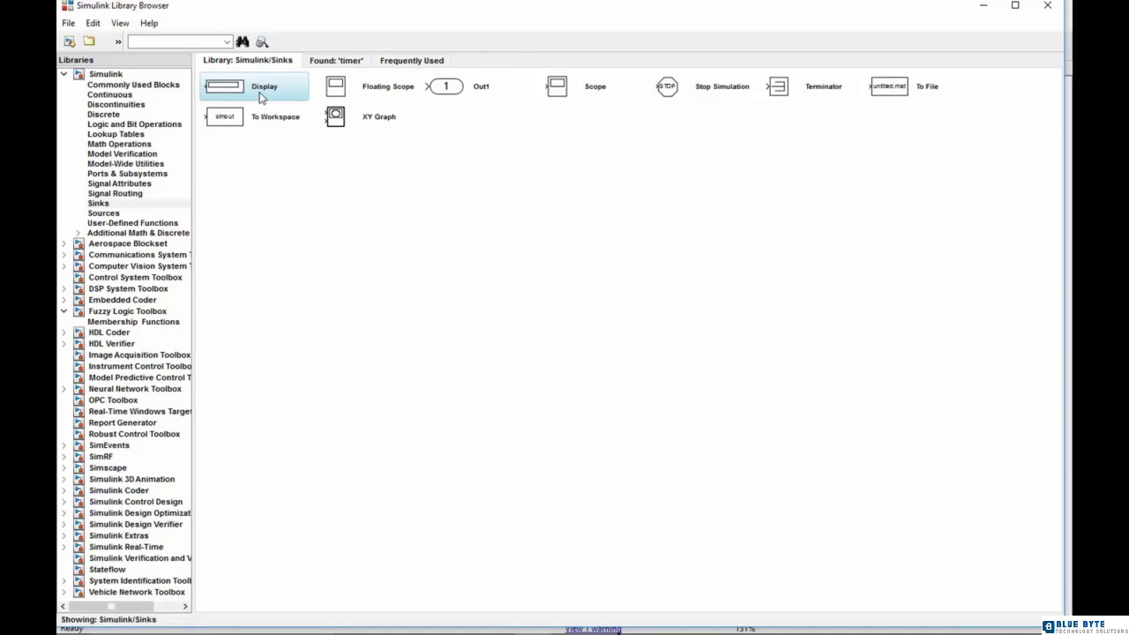
right_click(259, 95)
click(269, 95)
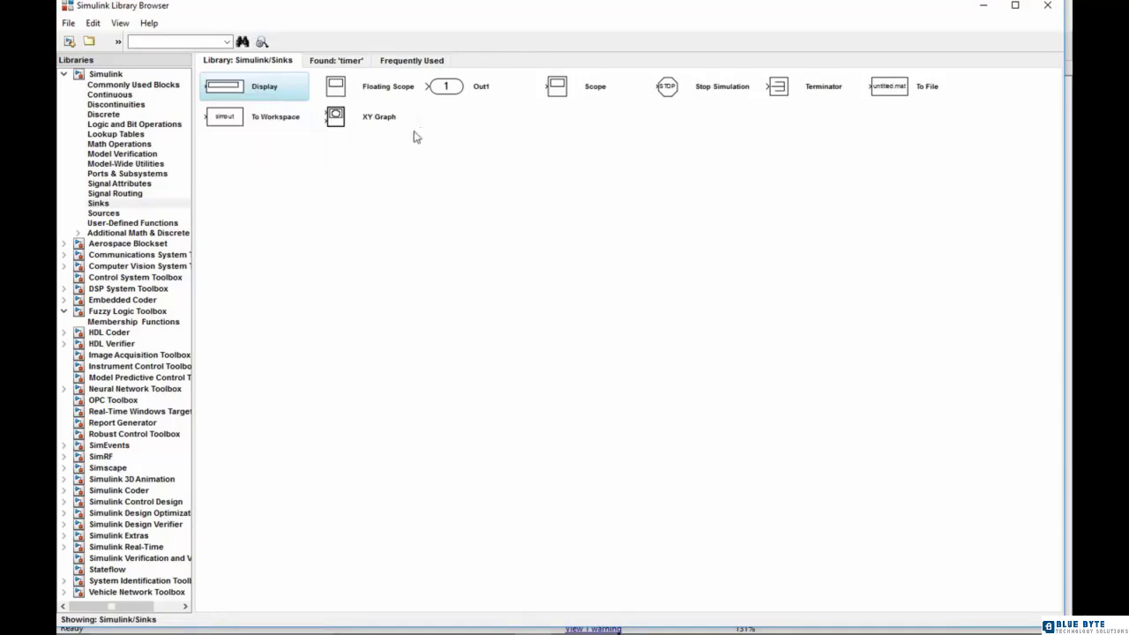
click(985, 10)
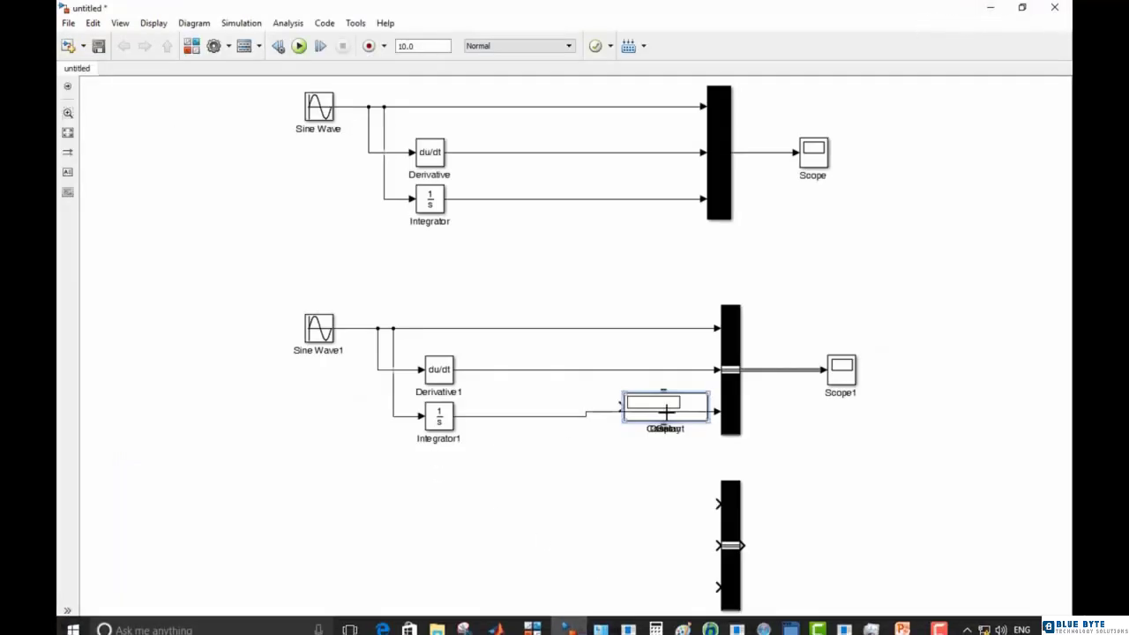
- Separate the stacked new blocks, placing Display, Gain and Constant between the two models and the Bus Selector beside Scope1
drag(705, 398, 927, 253)
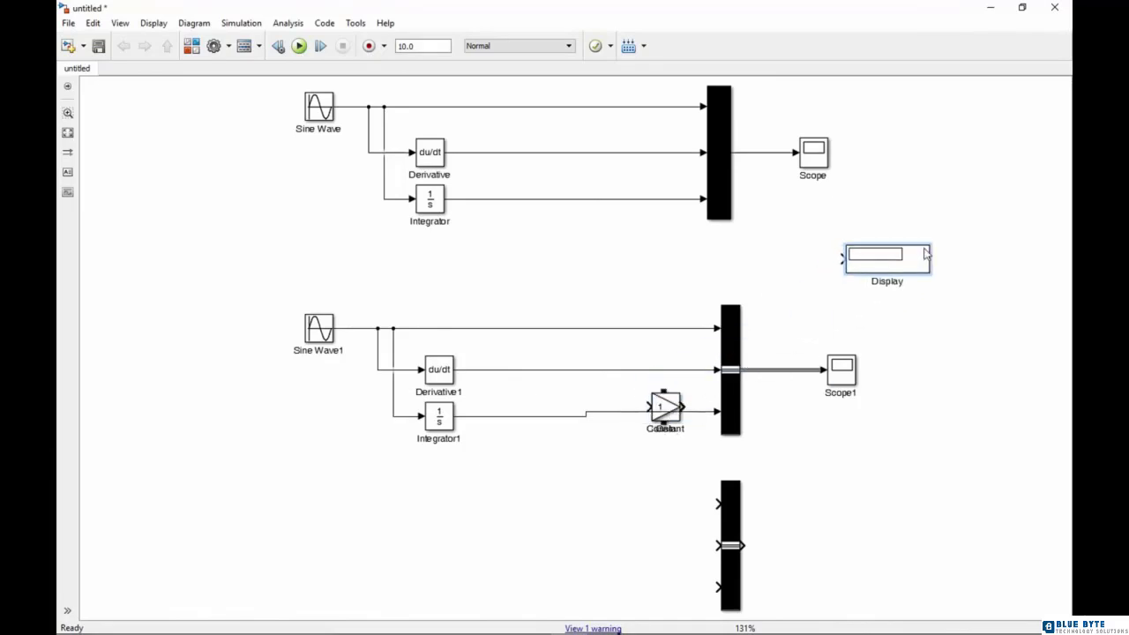
drag(668, 404, 612, 268)
drag(665, 404, 707, 260)
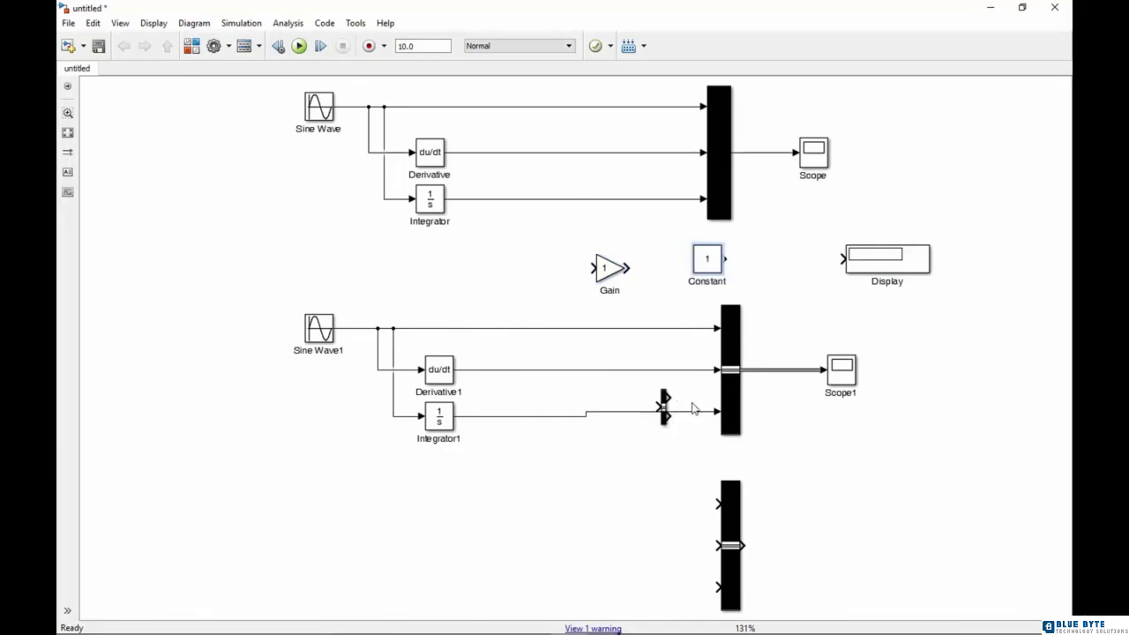
drag(665, 404, 969, 377)
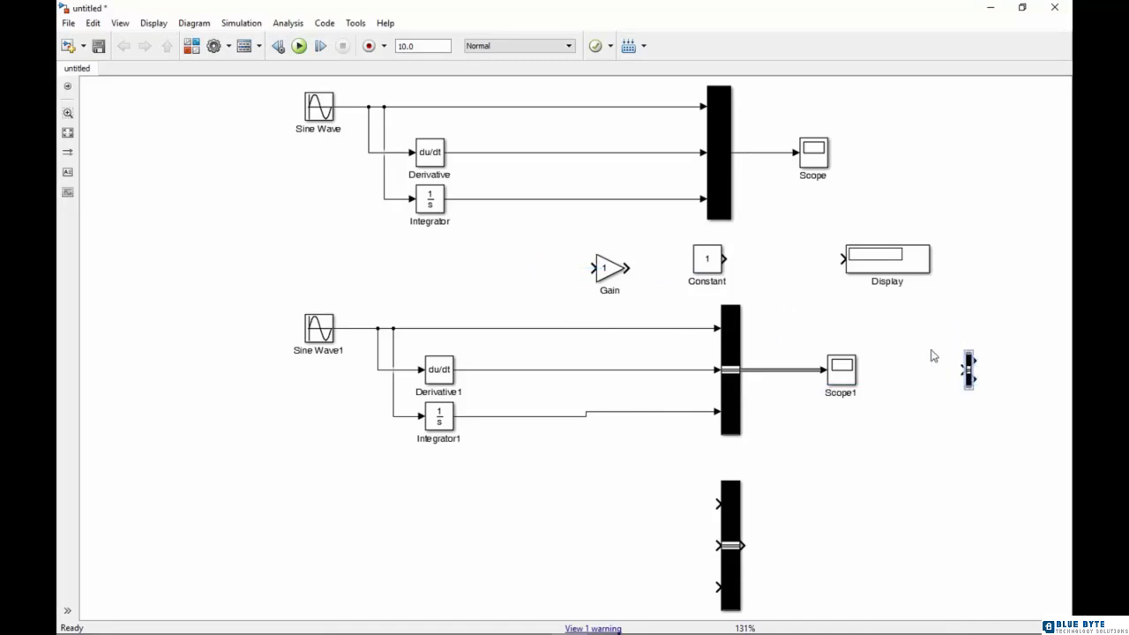
- Move the Constant and Gain blocks into the free area below the Bus Selector
drag(713, 278, 945, 490)
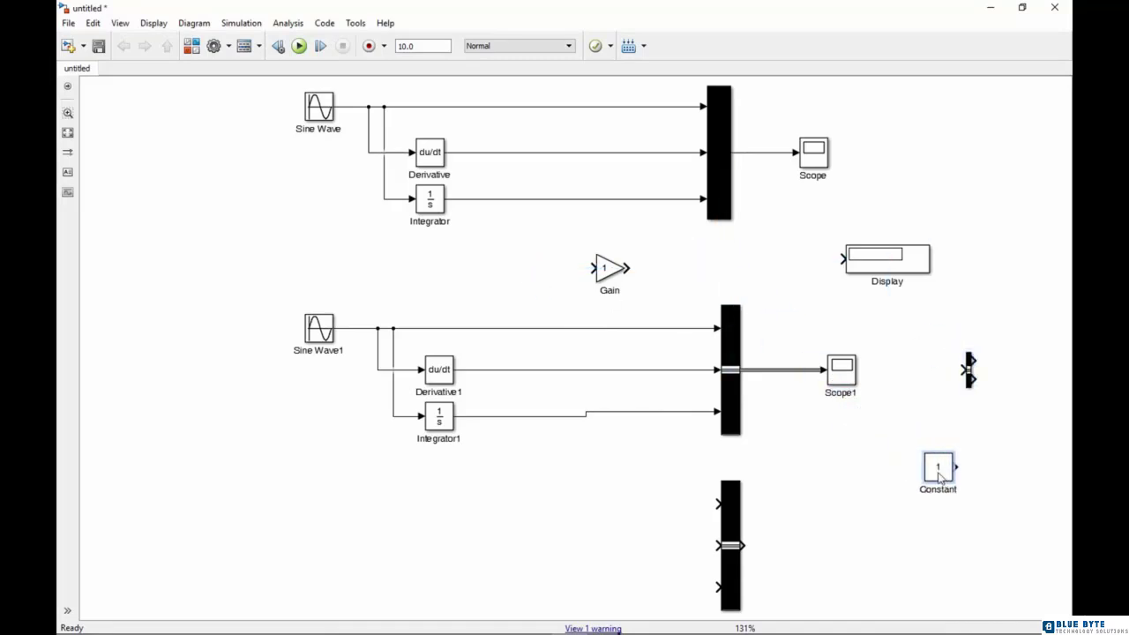
click(609, 270)
drag(608, 270, 961, 546)
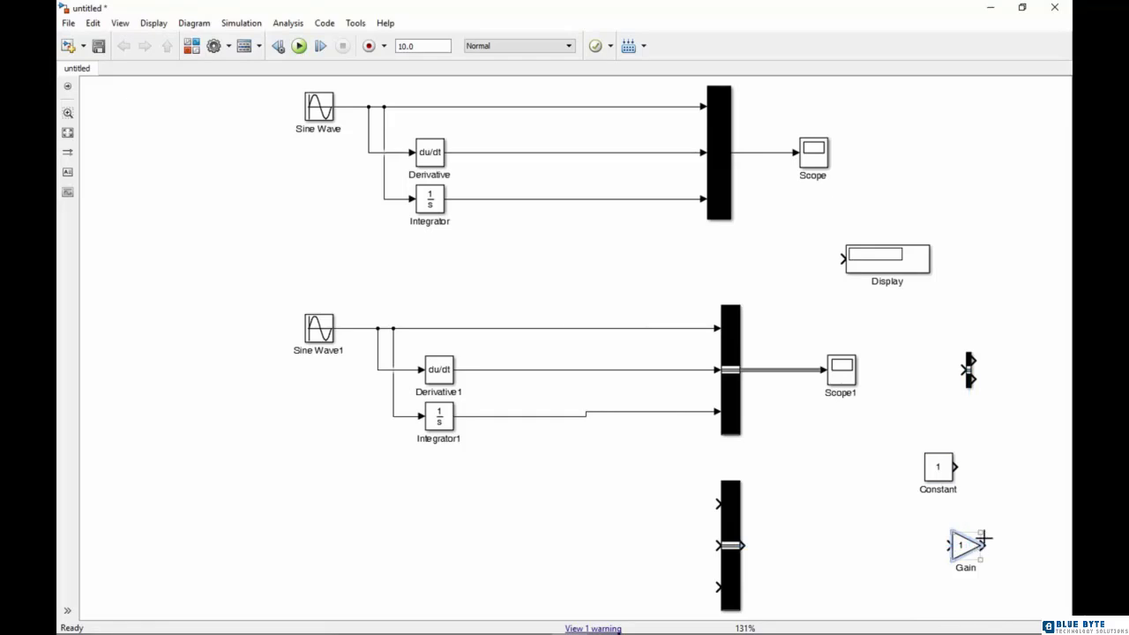
click(1032, 460)
- Clear Constant and Gain out of the way, place the enlarged Bus Selector beside the unconnected Bus Creator, and connect the Bus Creator's output to it
scroll(1031, 460, down, 2)
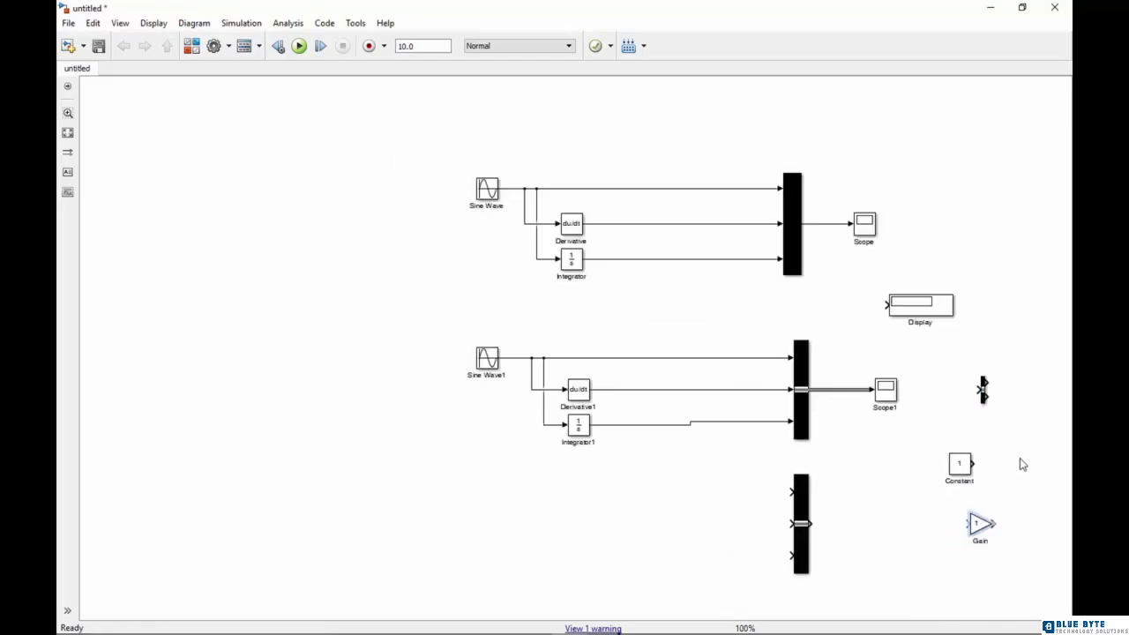
click(67, 133)
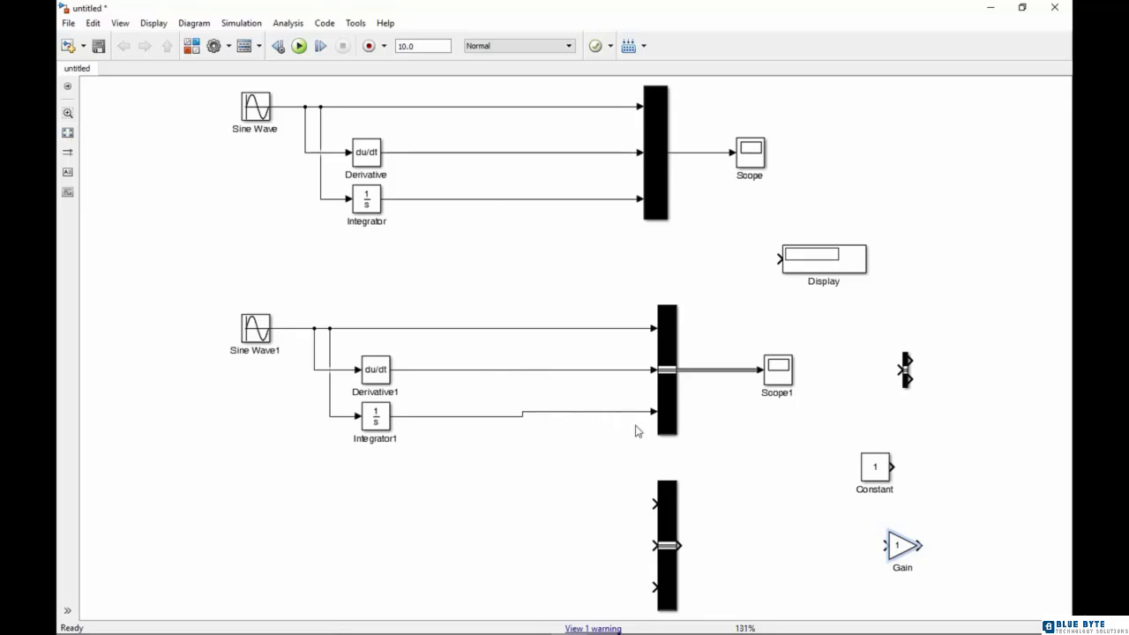
click(907, 377)
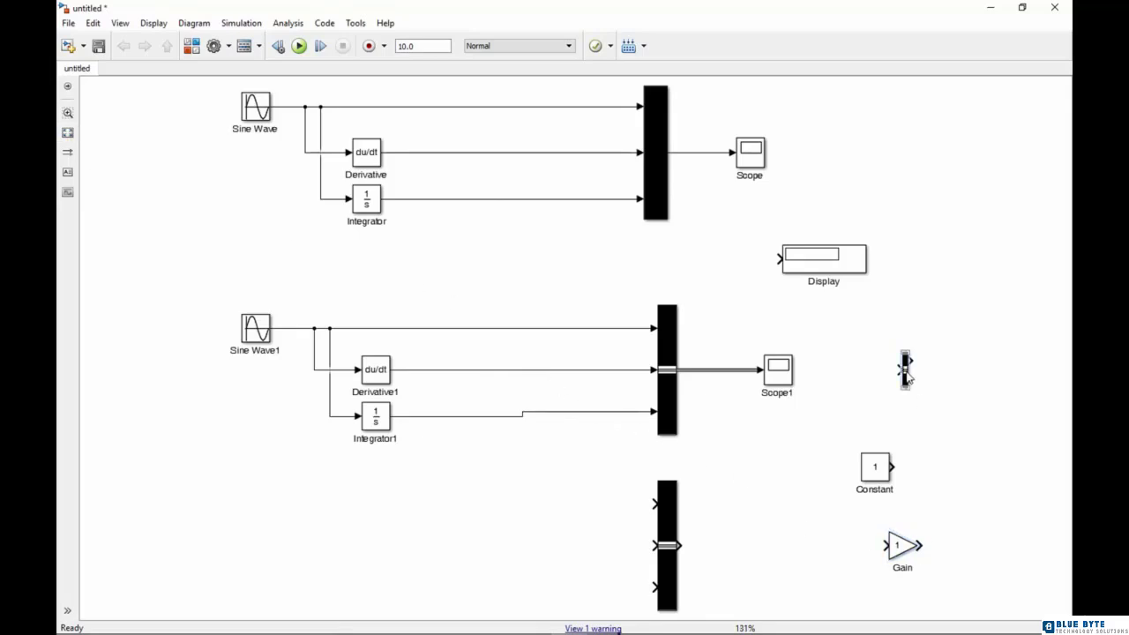
drag(907, 377, 959, 292)
drag(900, 545, 1004, 393)
drag(911, 429, 828, 544)
drag(679, 545, 818, 545)
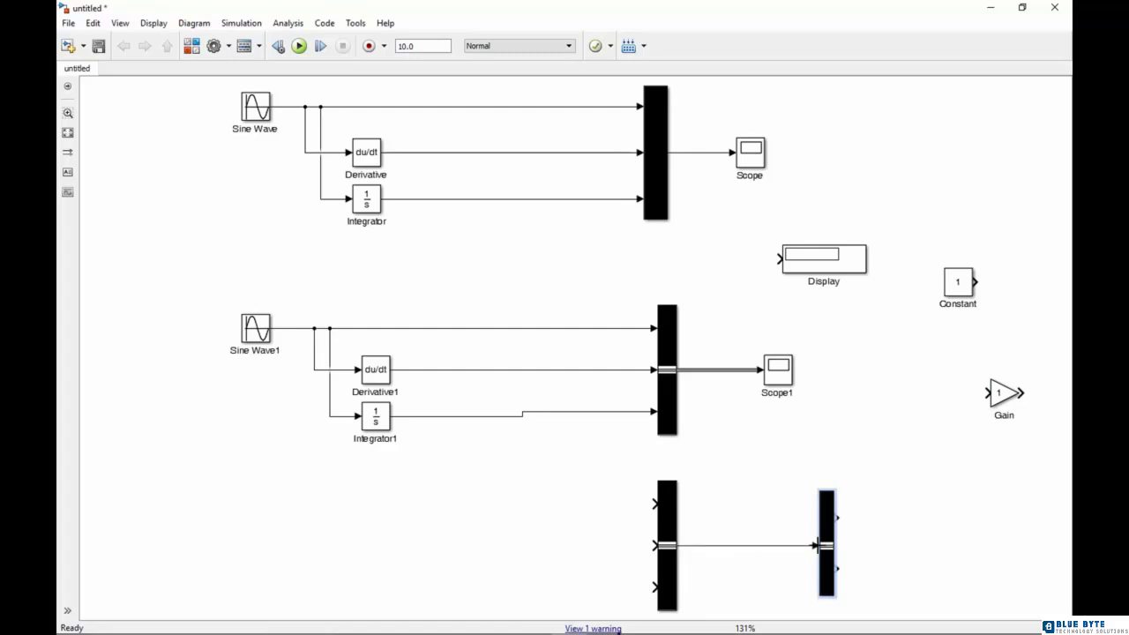
- Add signal3 to the Bus Selector's selected signals alongside signal1 and signal2
double_click(829, 516)
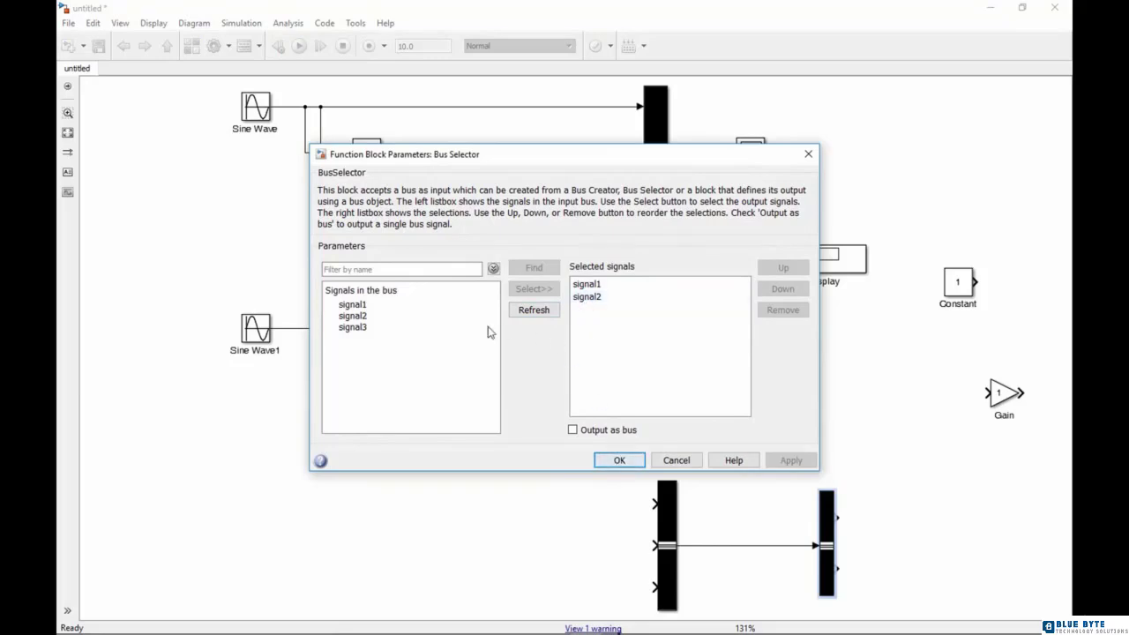
click(365, 328)
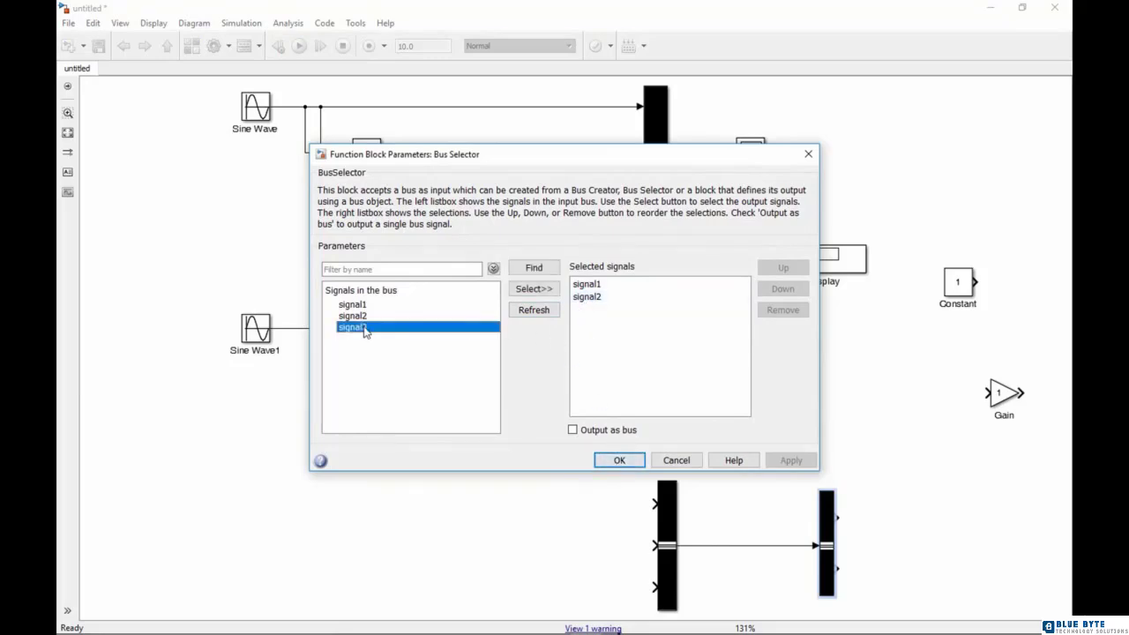
click(535, 291)
click(621, 459)
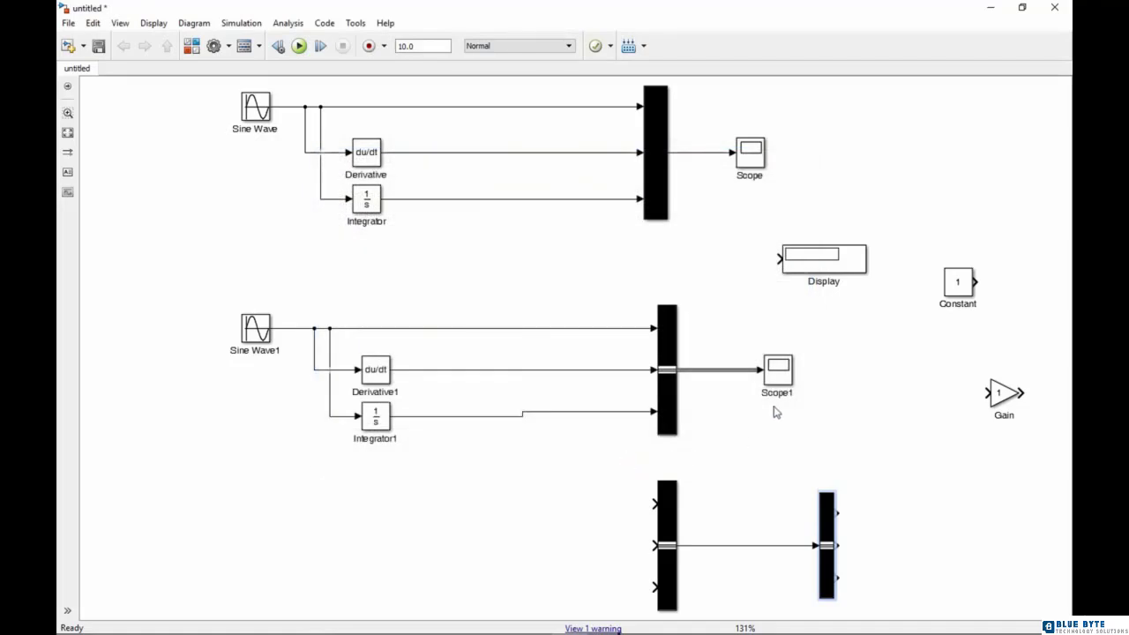
- Connect the Bus Selector's first output through Gain to Display, and duplicate the Gain and Display pair for the other two outputs
drag(838, 266, 1010, 522)
drag(1001, 394, 916, 516)
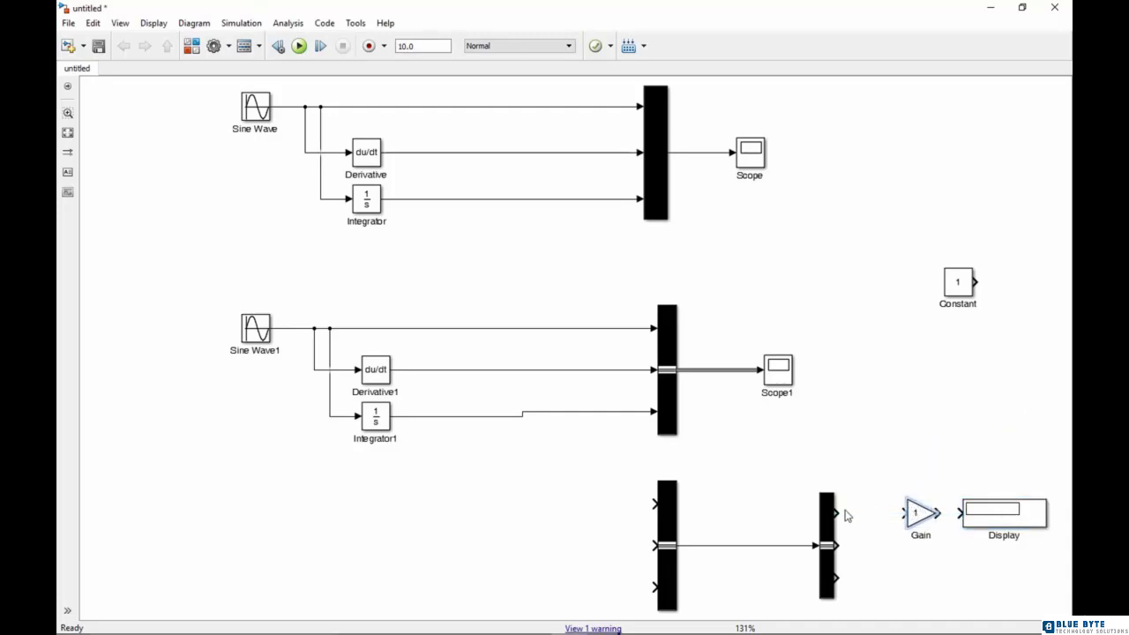
mouse_move(847, 516)
mouse_down()
mouse_move(960, 513)
mouse_move(912, 519)
mouse_move(1002, 545)
mouse_move(1064, 538)
mouse_move(1034, 544)
mouse_up()
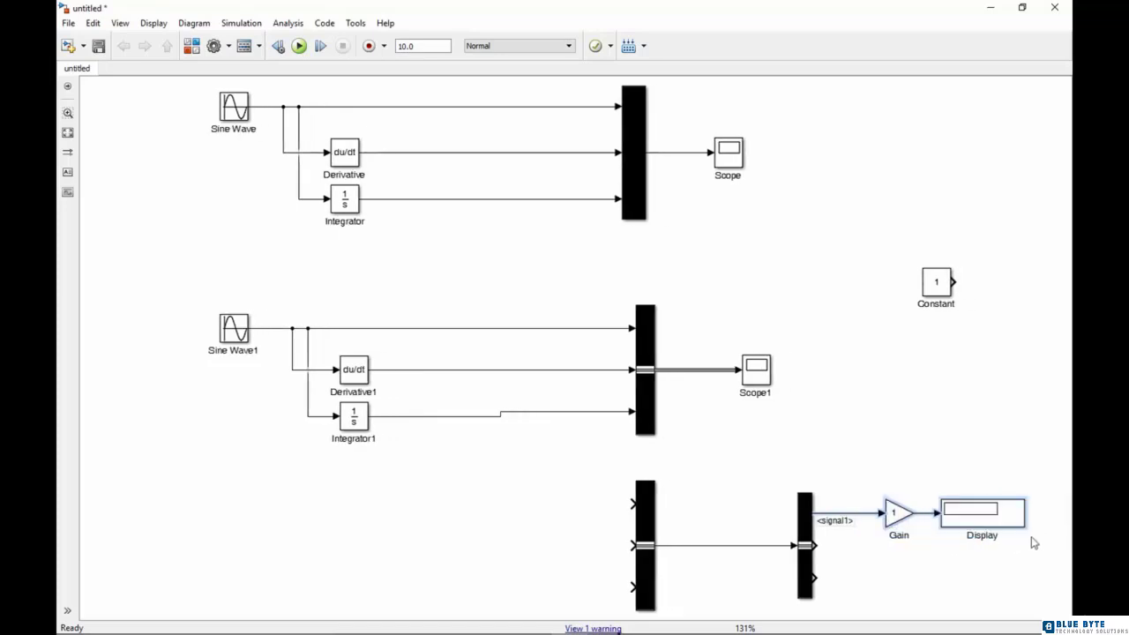
drag(953, 518, 950, 584)
- Place three Constant blocks in front of the lowest Bus Creator and connect each one to its own input
scroll(933, 454, down, 2)
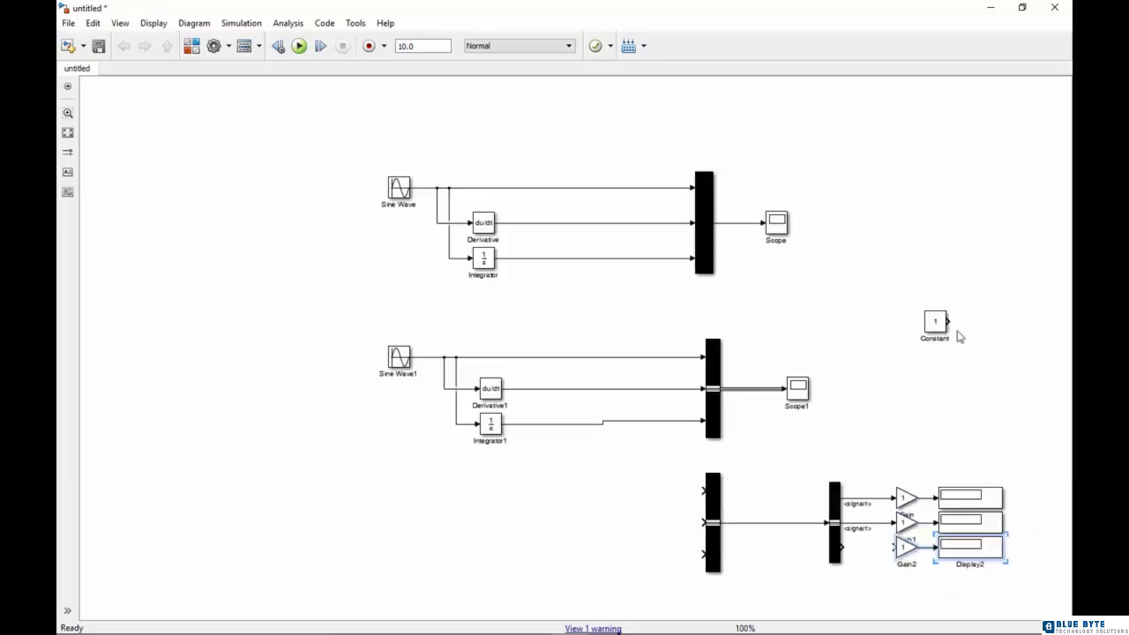
drag(937, 326, 574, 573)
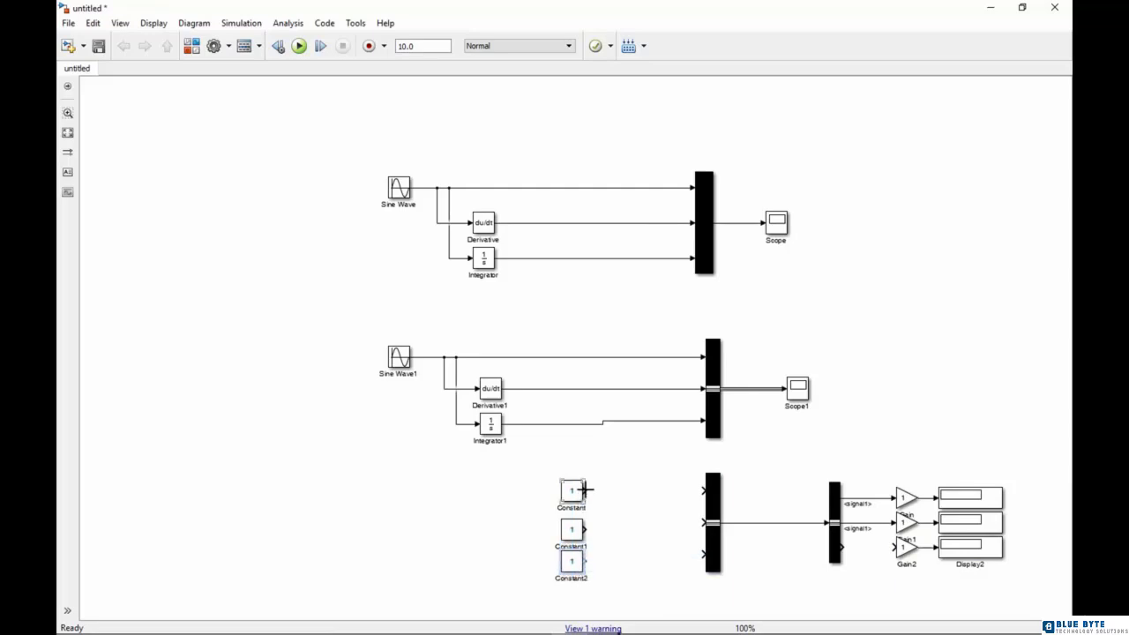
drag(586, 490, 704, 491)
drag(584, 530, 703, 522)
drag(589, 563, 705, 559)
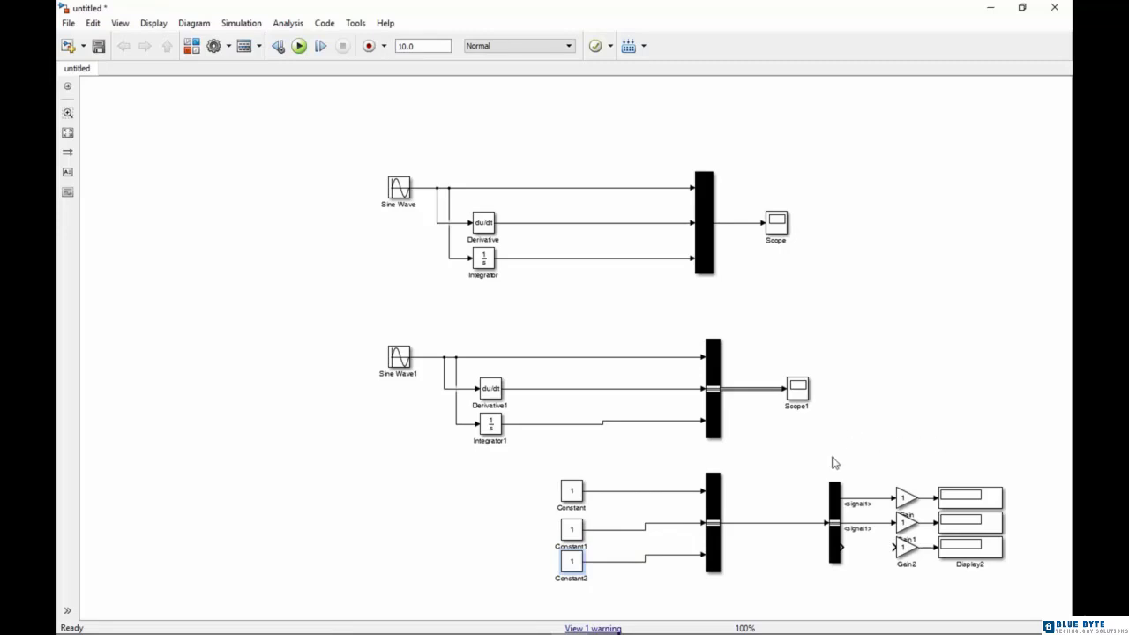
- Set the values of Constant, Constant1 and Constant2 to 3.8, -5.9 and 6
double_click(572, 491)
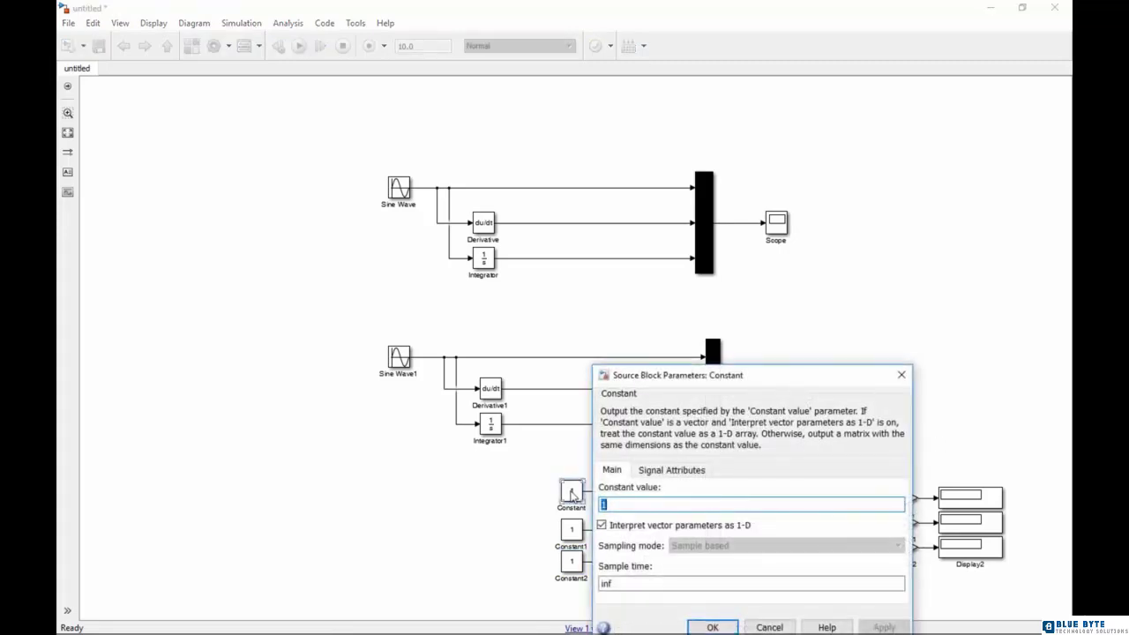
text(3.8)
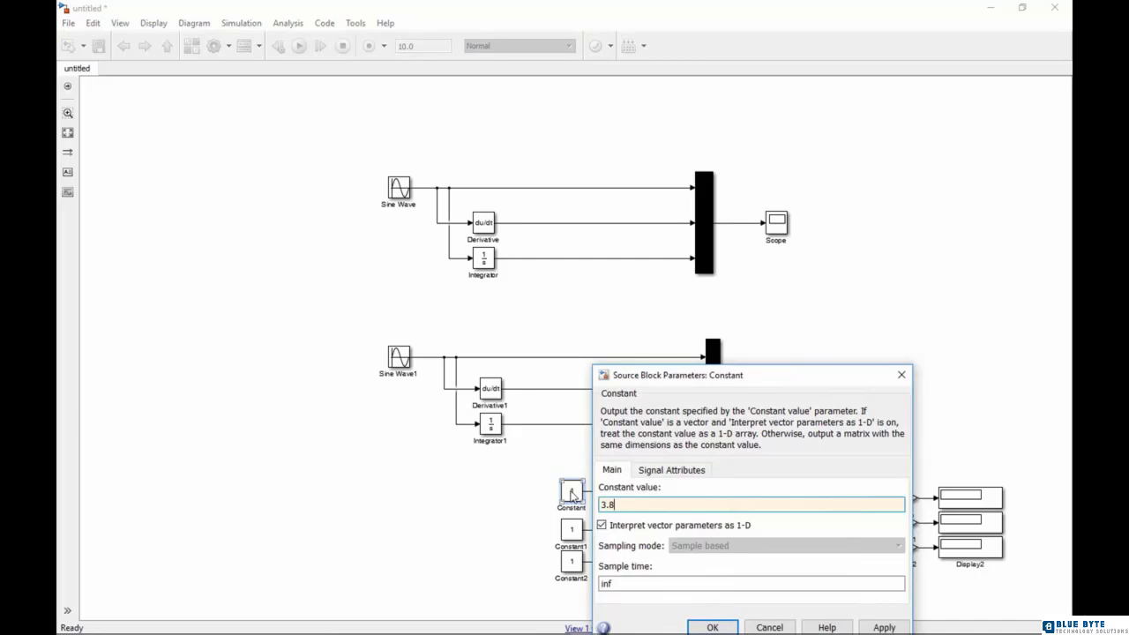
click(713, 627)
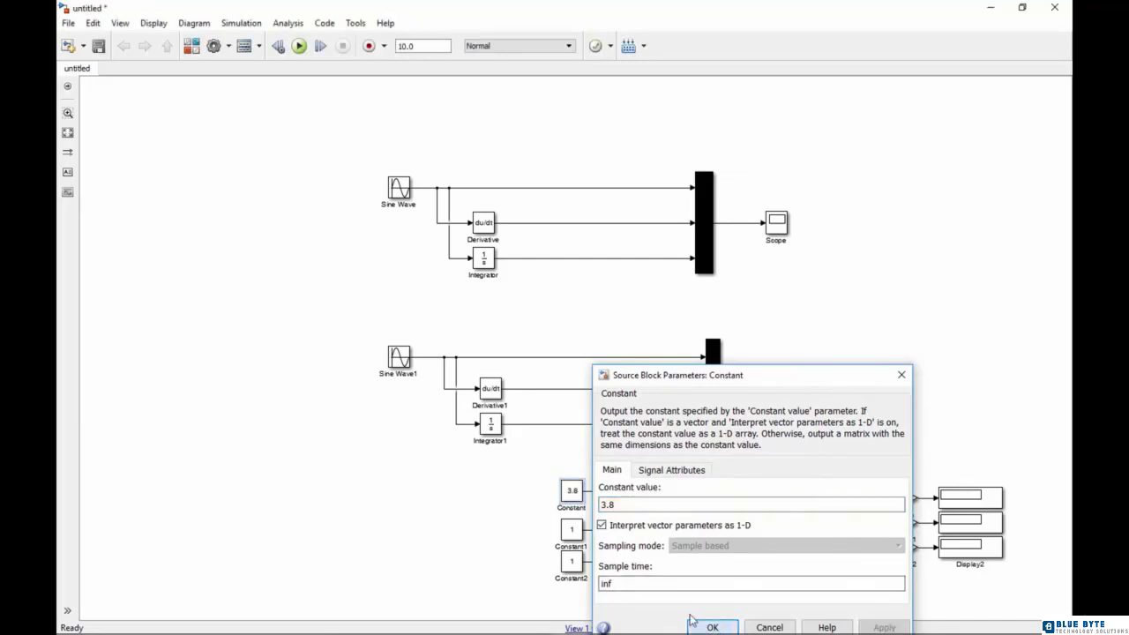
double_click(572, 532)
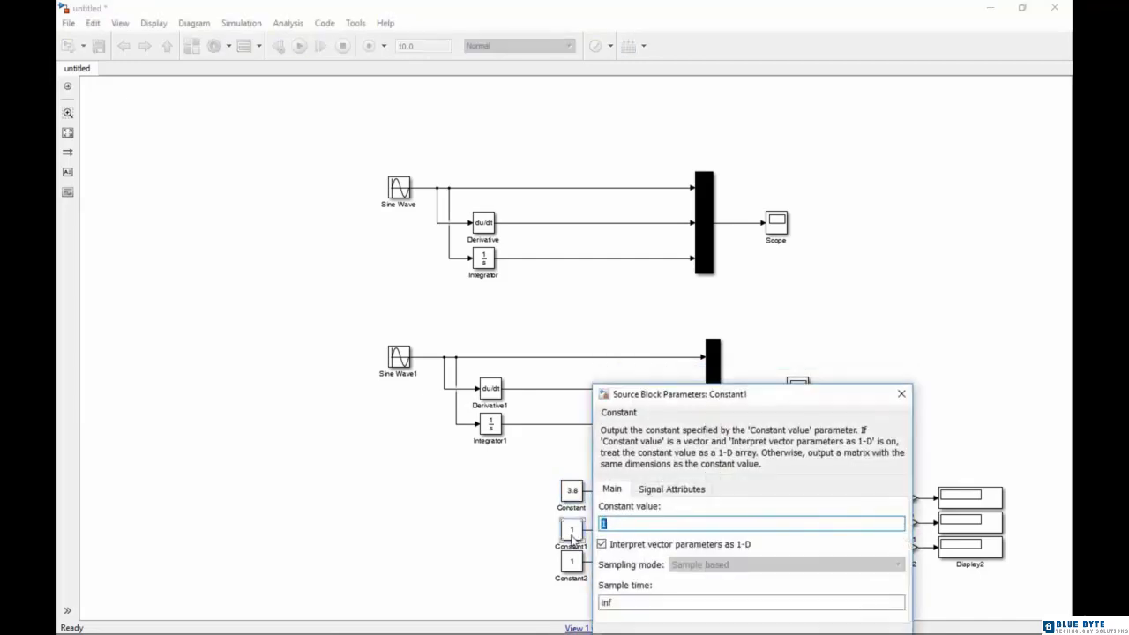
text(-5.9)
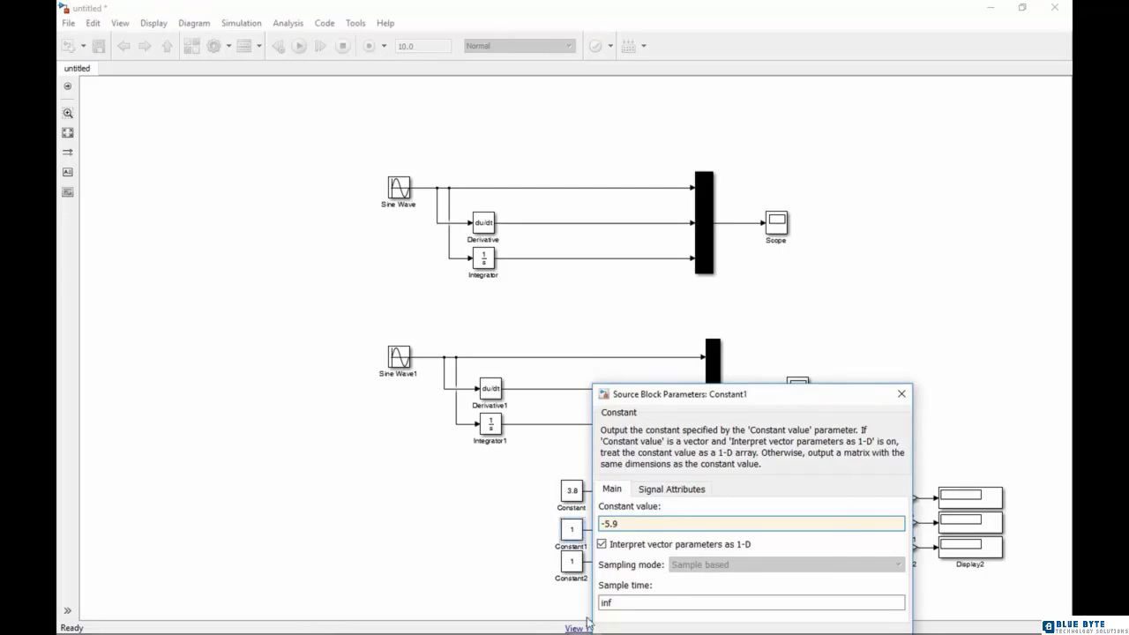
drag(766, 394, 779, 238)
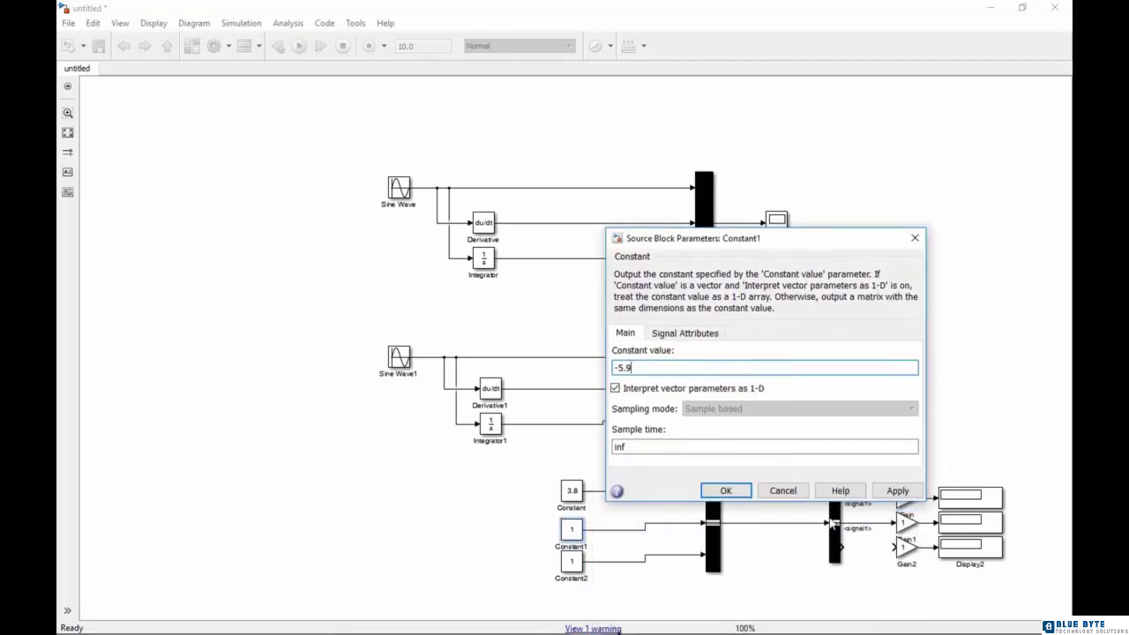
click(725, 491)
double_click(572, 561)
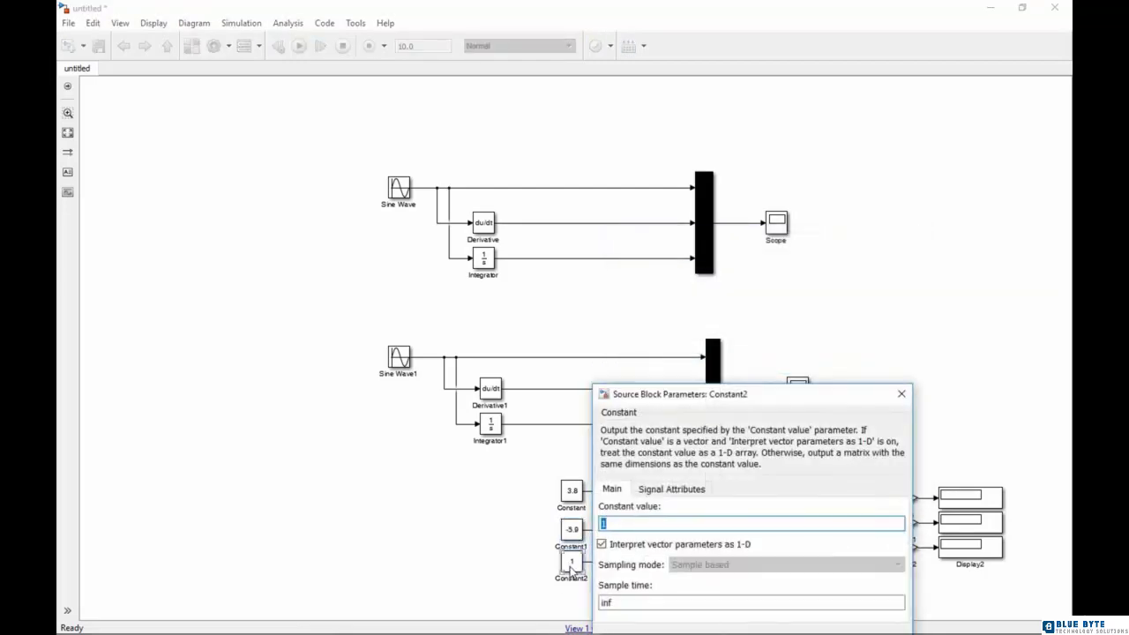
text(6)
drag(779, 397, 754, 247)
click(687, 496)
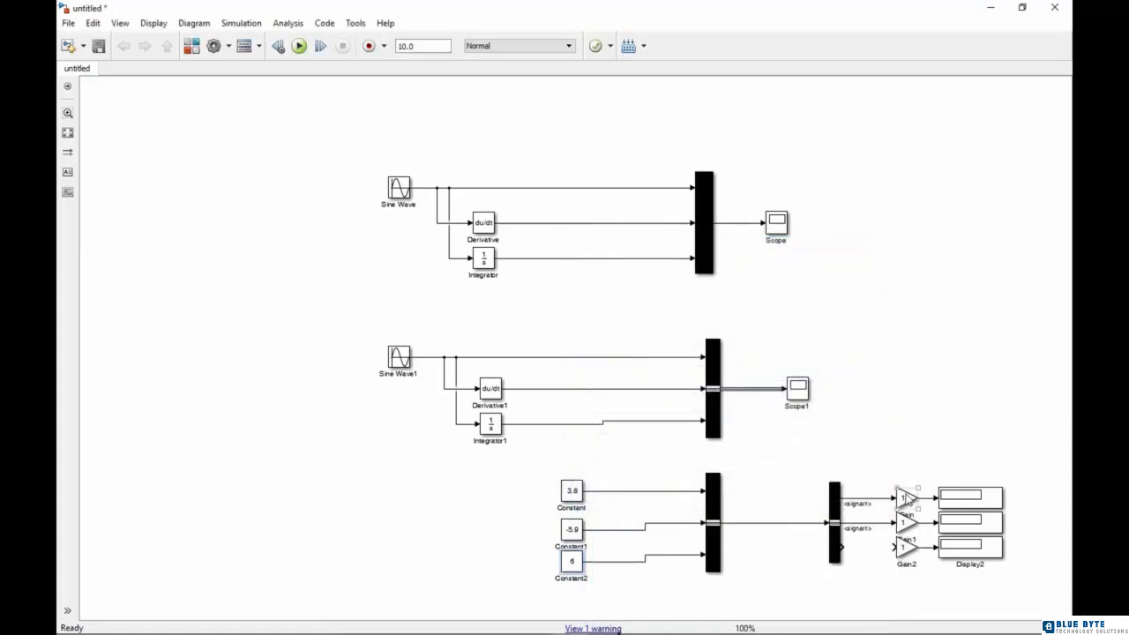
- Set the gains of Gain, Gain1 and Gain2 to -0.8, 8 and -0.00004
double_click(906, 498)
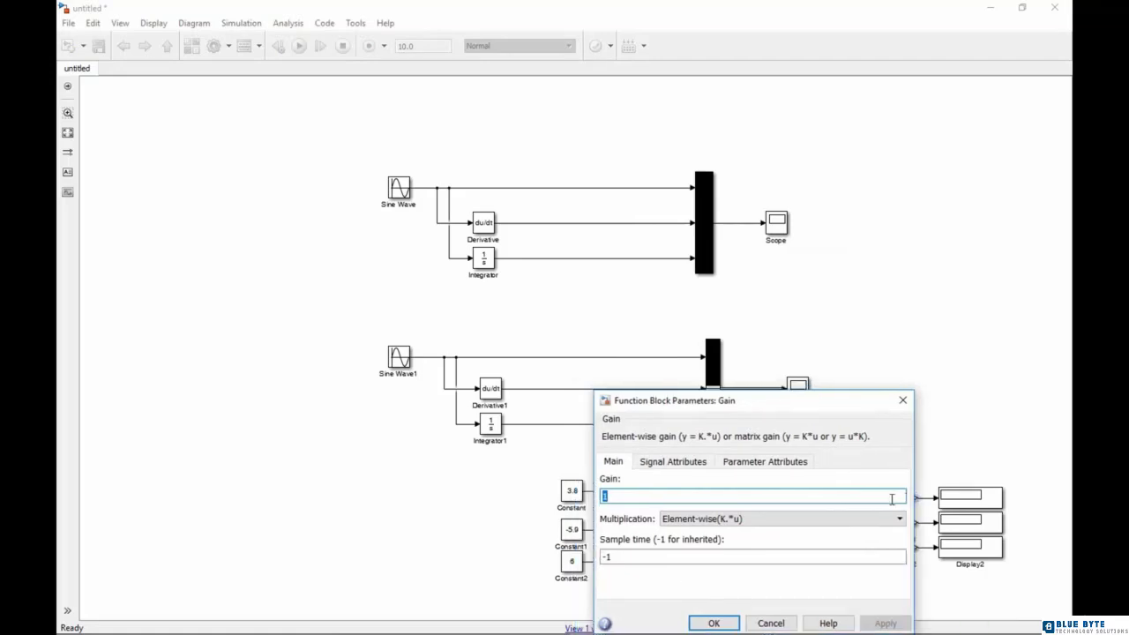
text(-0.8)
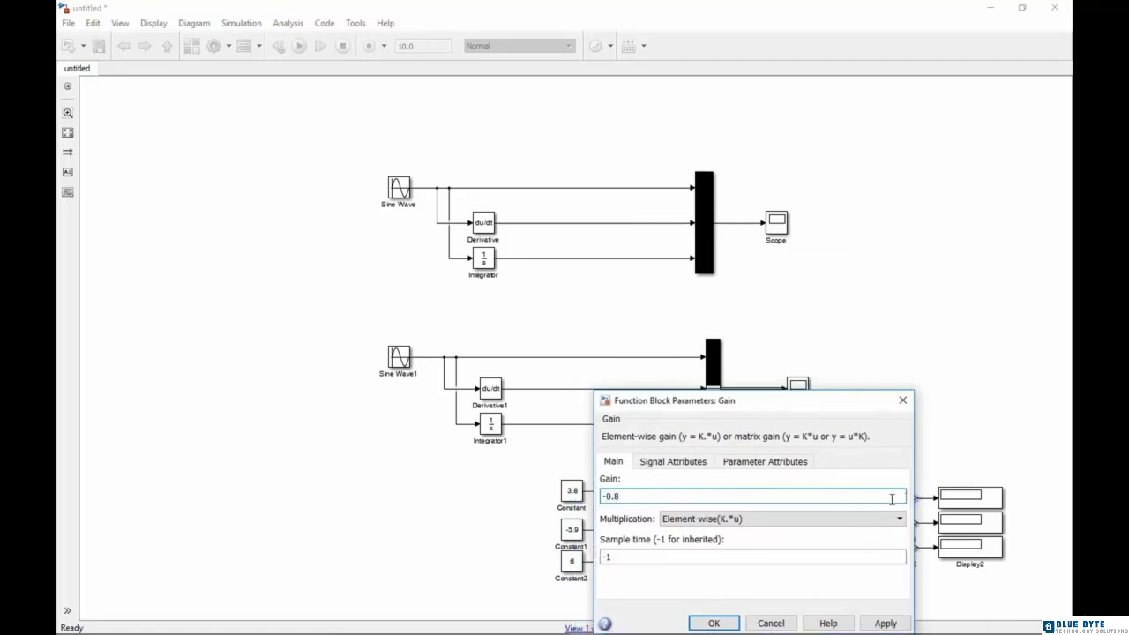
click(716, 622)
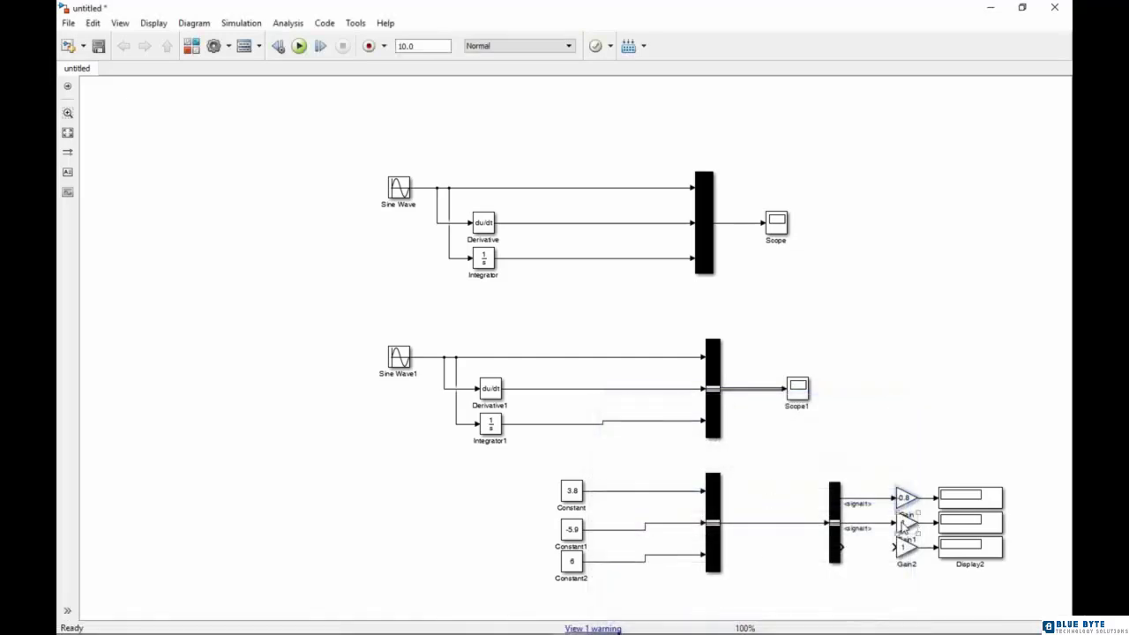
double_click(901, 524)
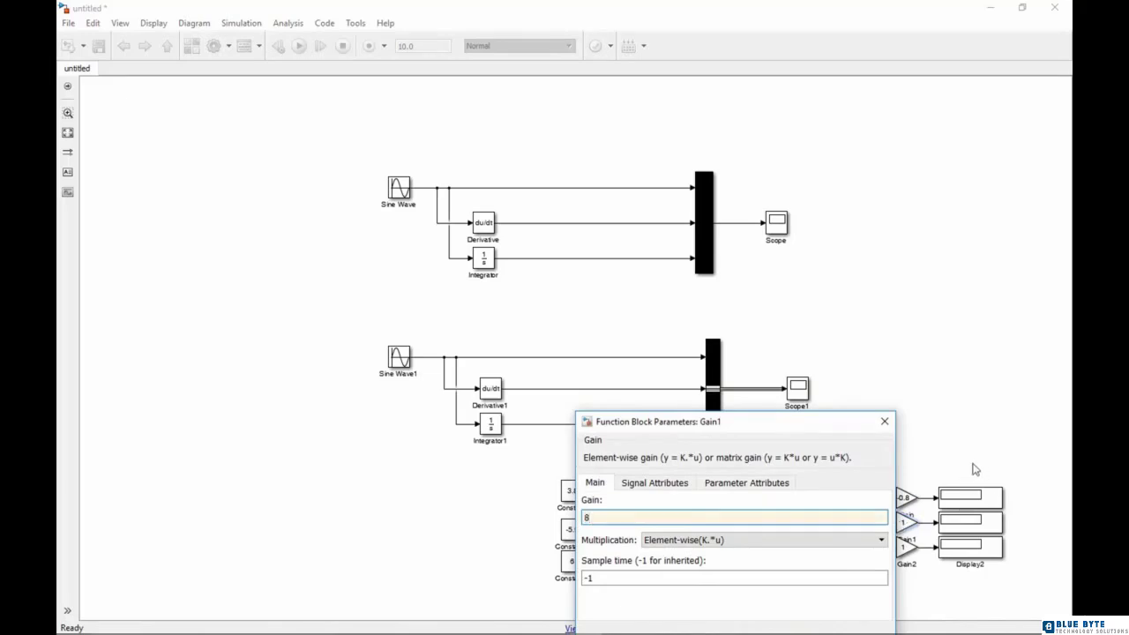
text(8)
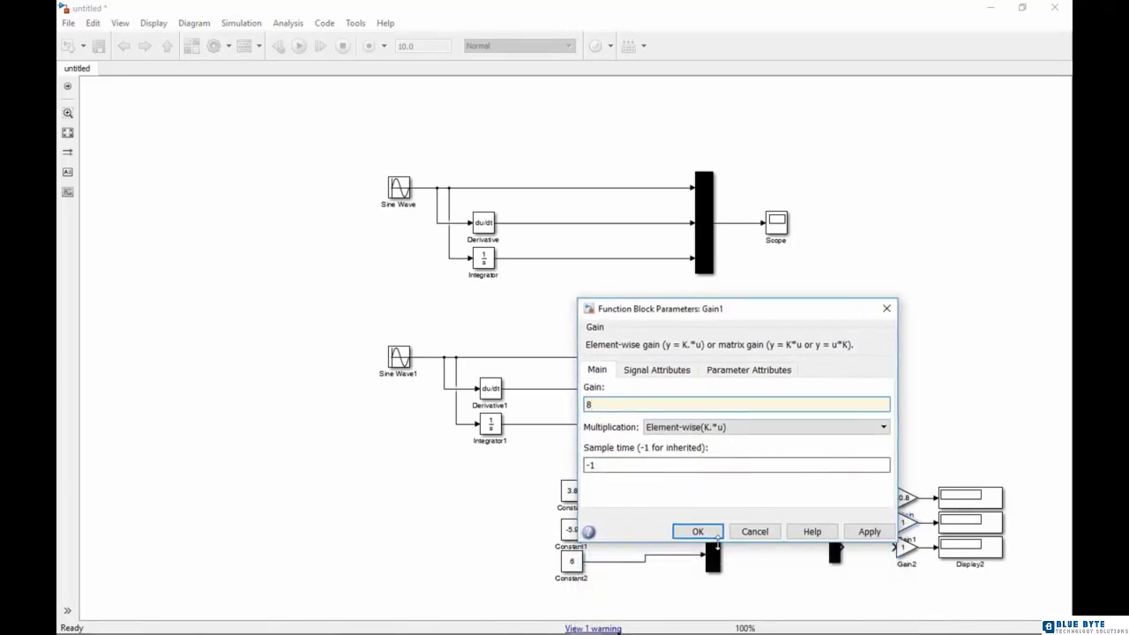
click(710, 534)
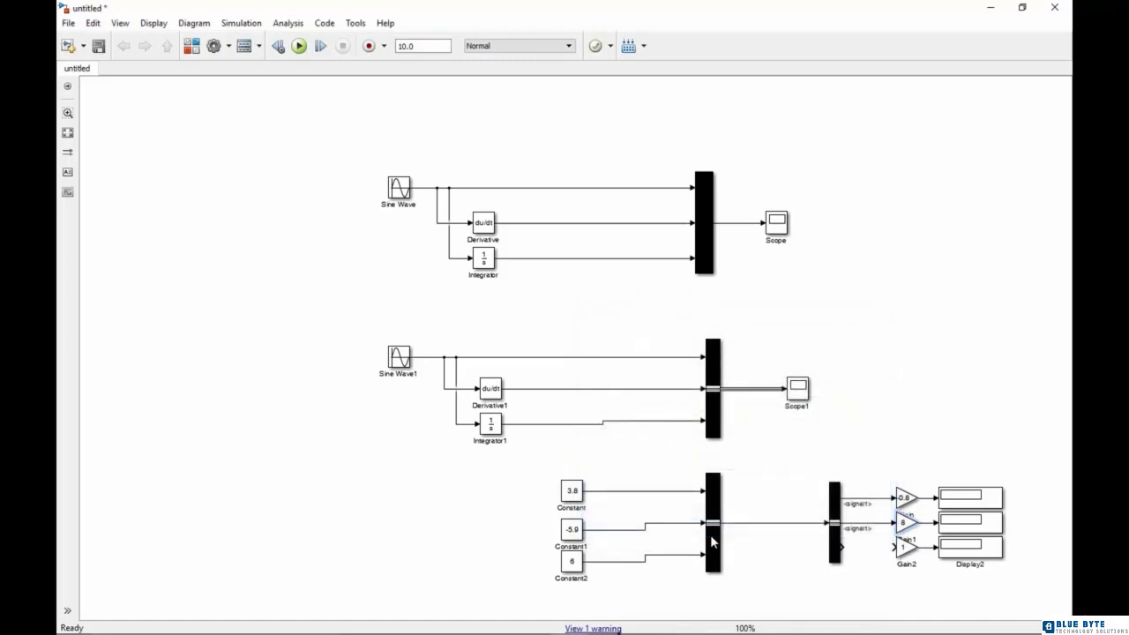
double_click(906, 548)
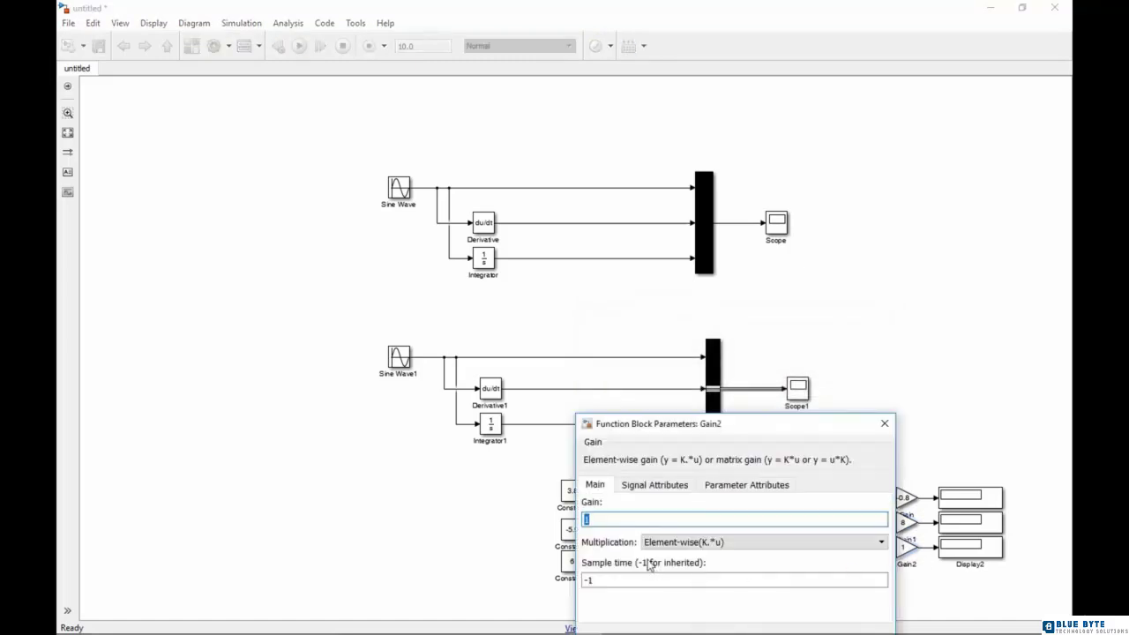
text(-0.00004)
drag(764, 422, 749, 267)
click(663, 495)
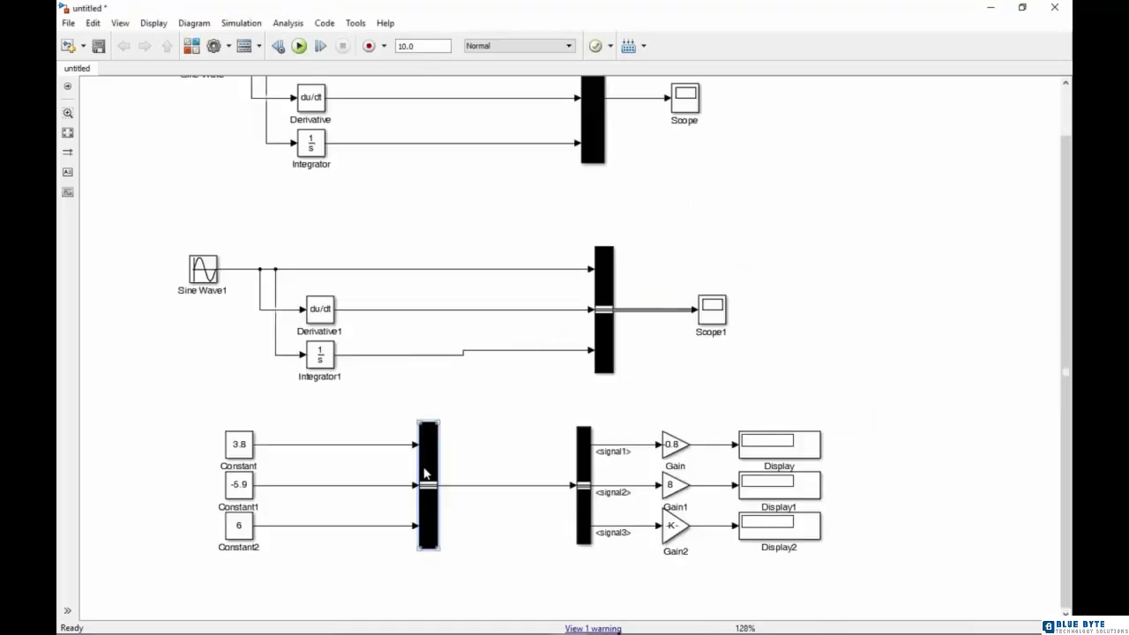
- Review the signal lists in the parameters of the lowest Bus Creator and the Bus Selector
double_click(428, 472)
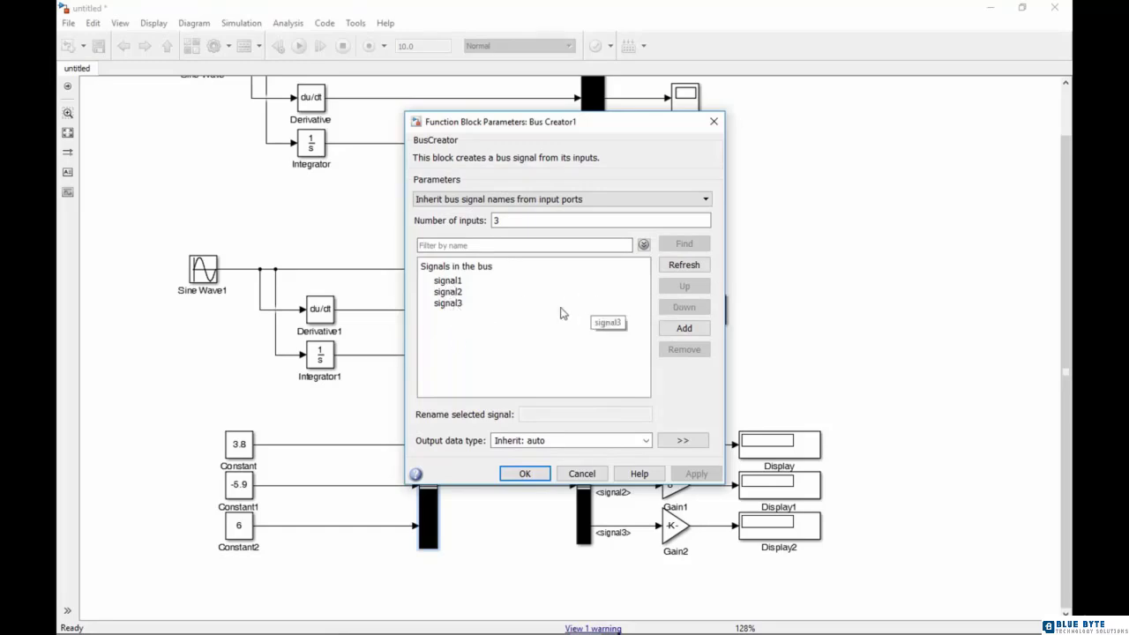
click(713, 120)
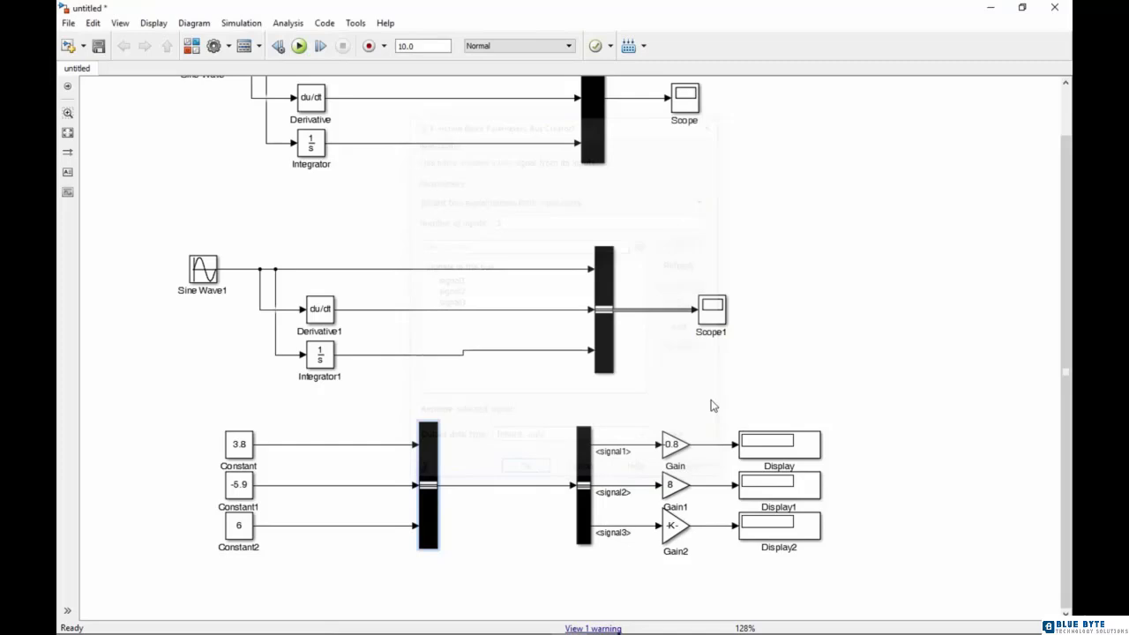
double_click(580, 466)
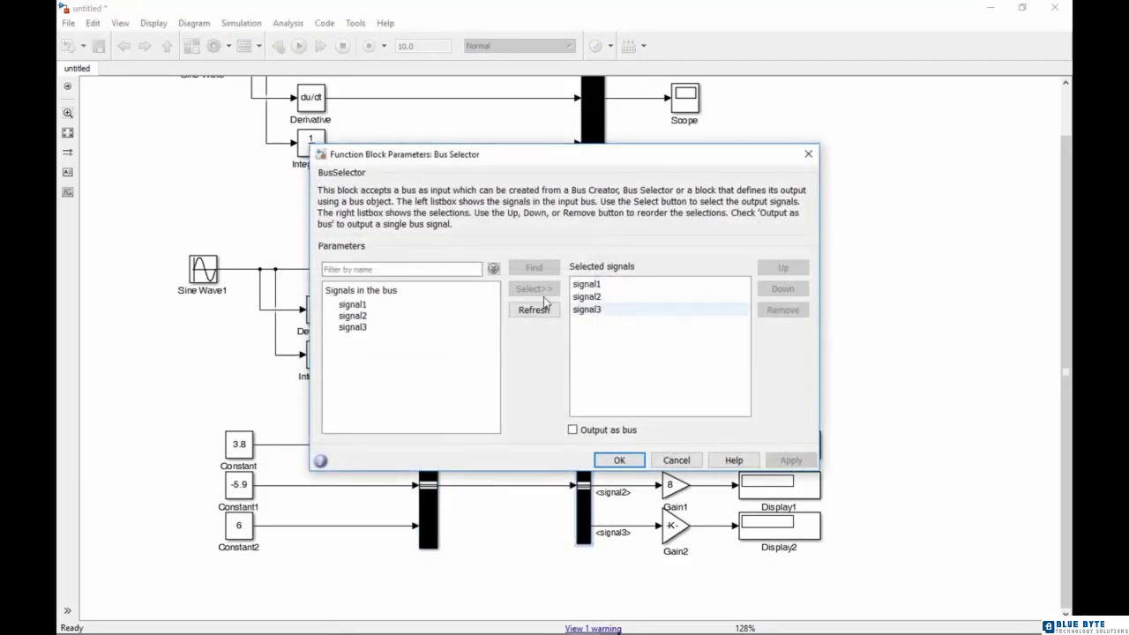
click(617, 462)
- Run the simulation to update the three Display blocks fed by the Bus Selector
click(299, 45)
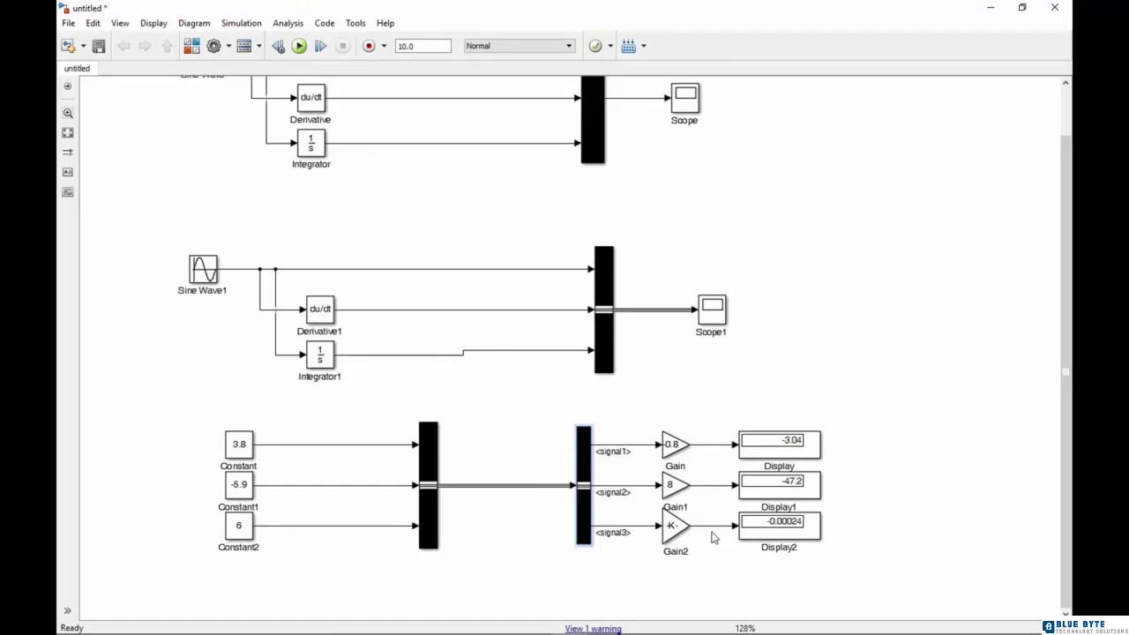
click(68, 133)
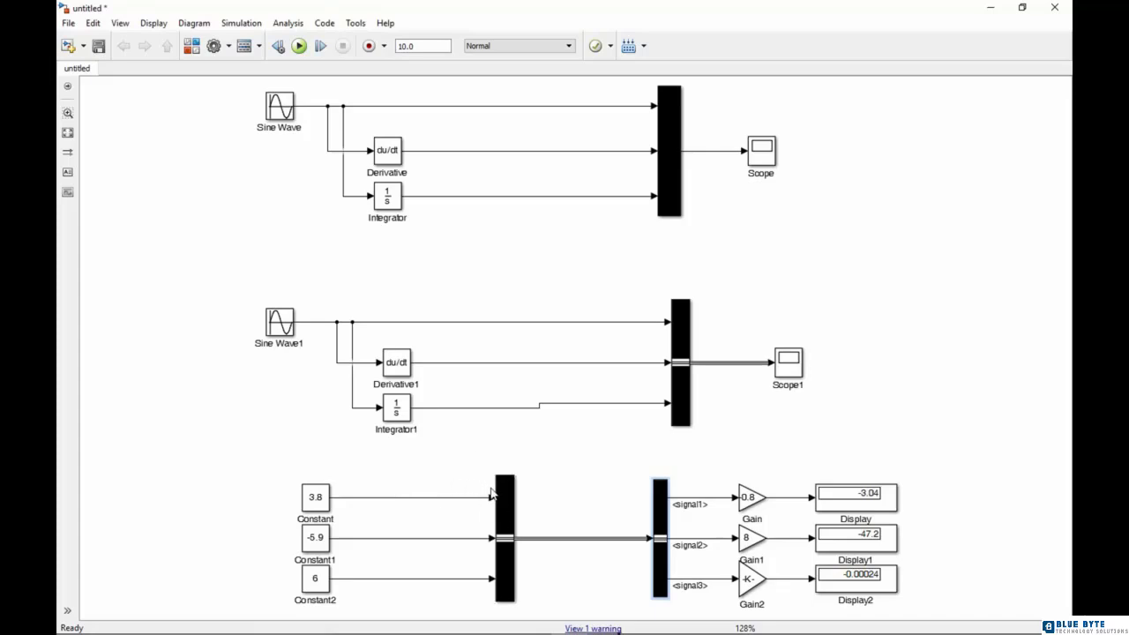
click(667, 571)
click(502, 535)
- Try to save the model under the name bus-Mux in the Matlab Files folder
click(68, 24)
click(97, 108)
text(b)
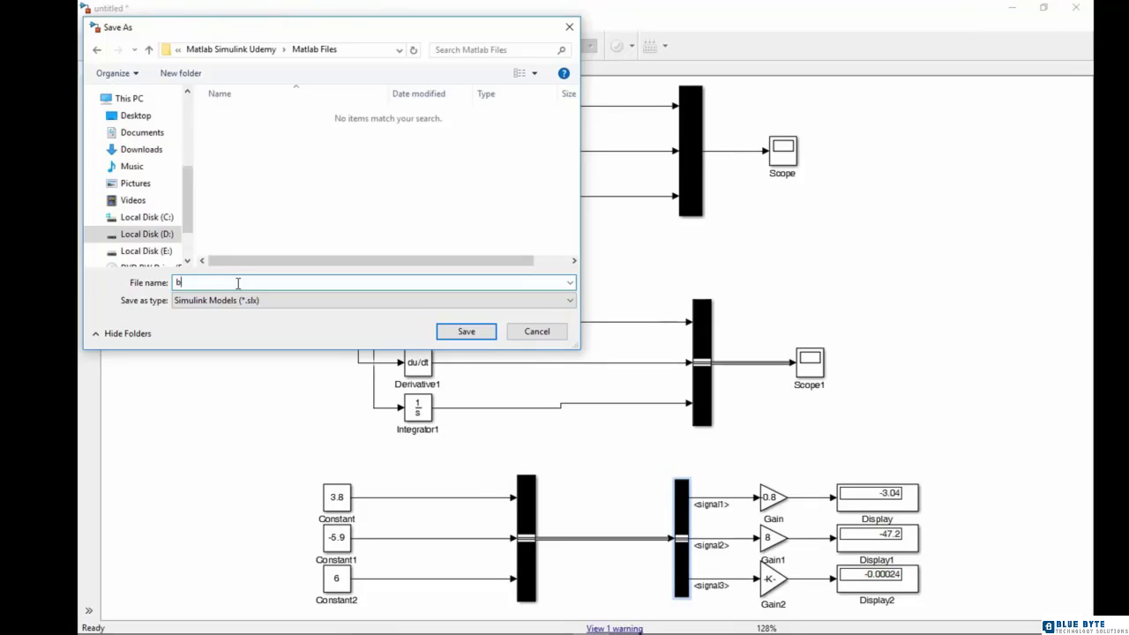
text(u)
text(s-m)
text(Mux)
key(Return)
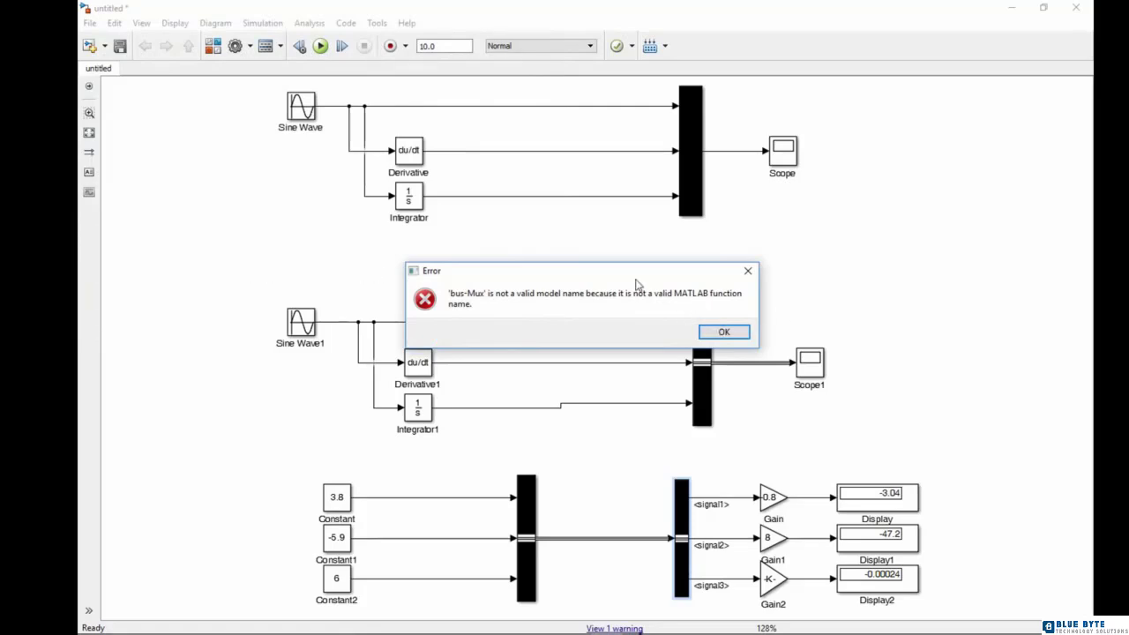
drag(628, 273, 612, 225)
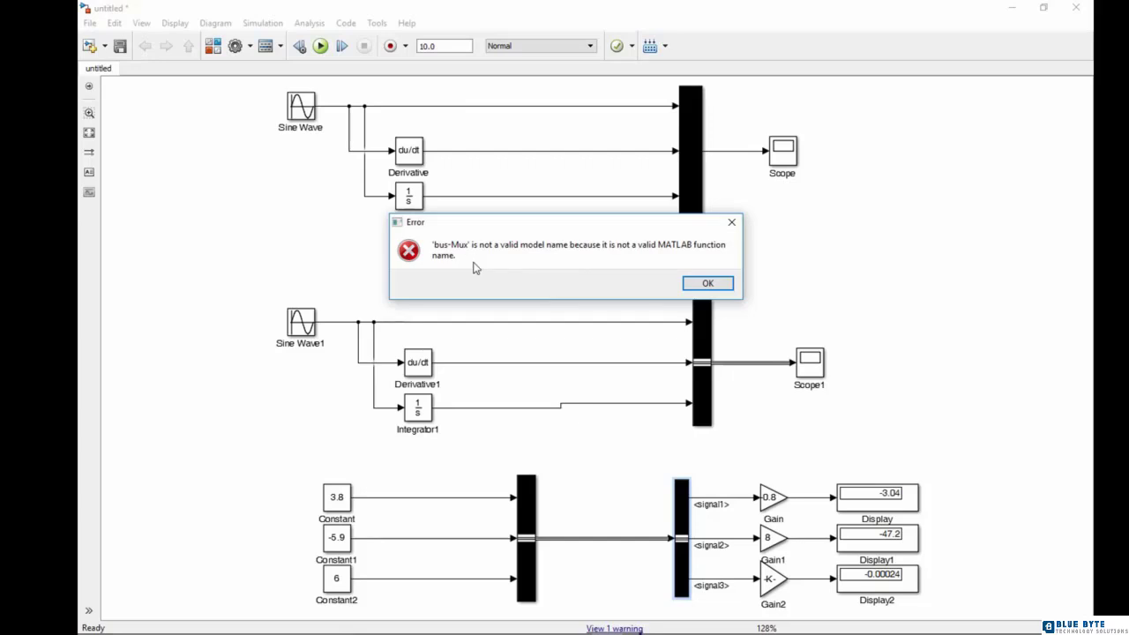
click(705, 283)
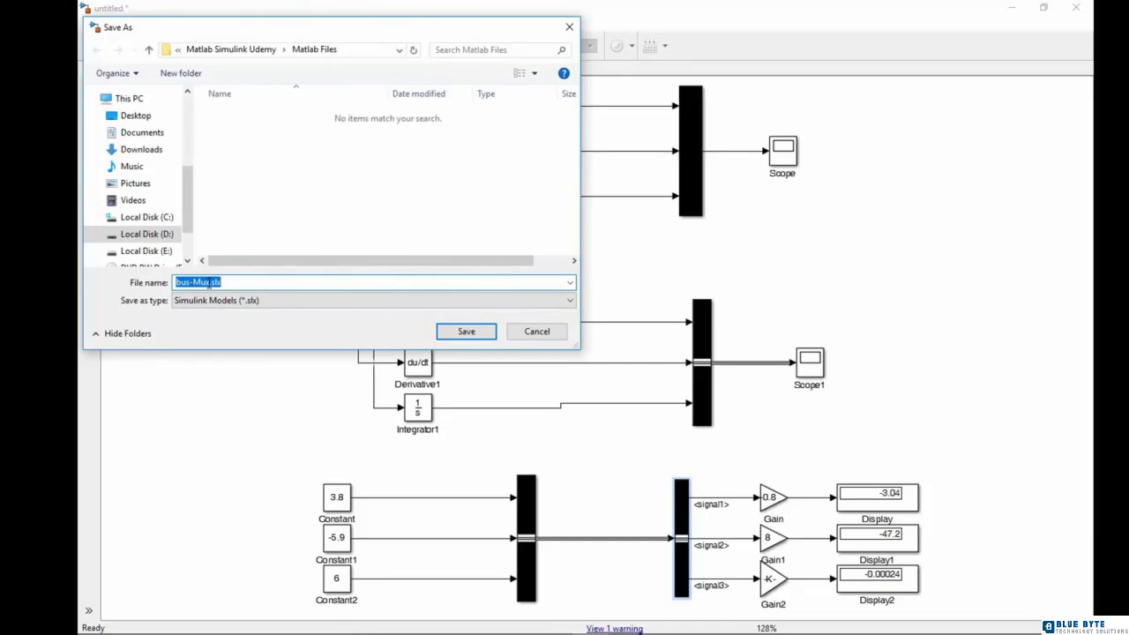
- Change the file name to Bus_Mux.slx and save the model in the Matlab Files folder
drag(194, 283, 190, 283)
text(_)
drag(176, 282, 183, 282)
text(B)
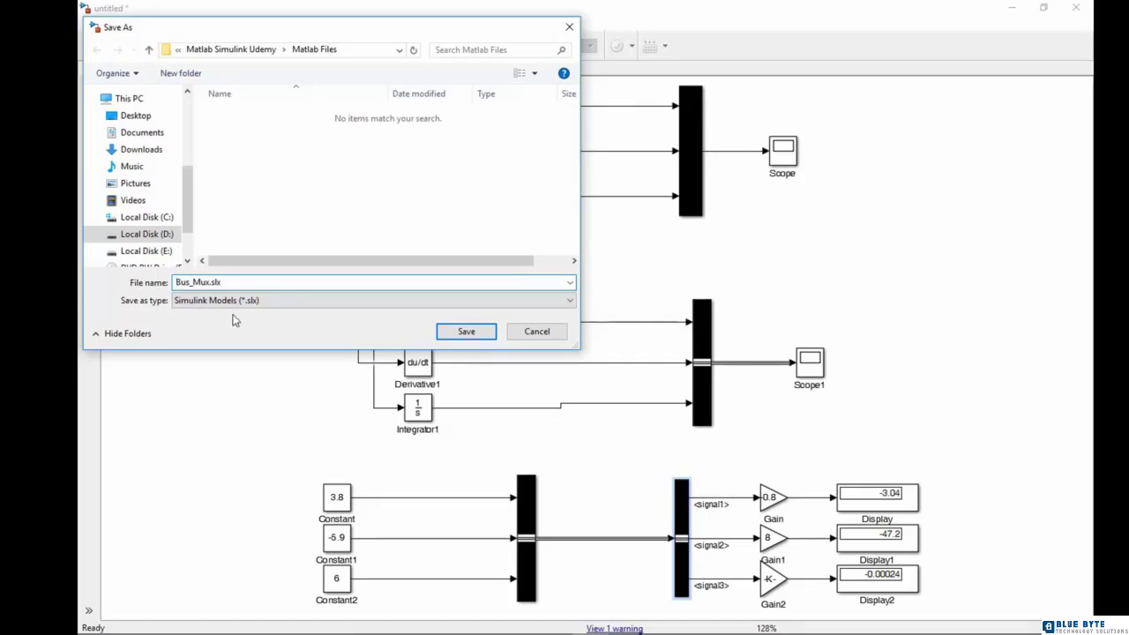
click(465, 333)
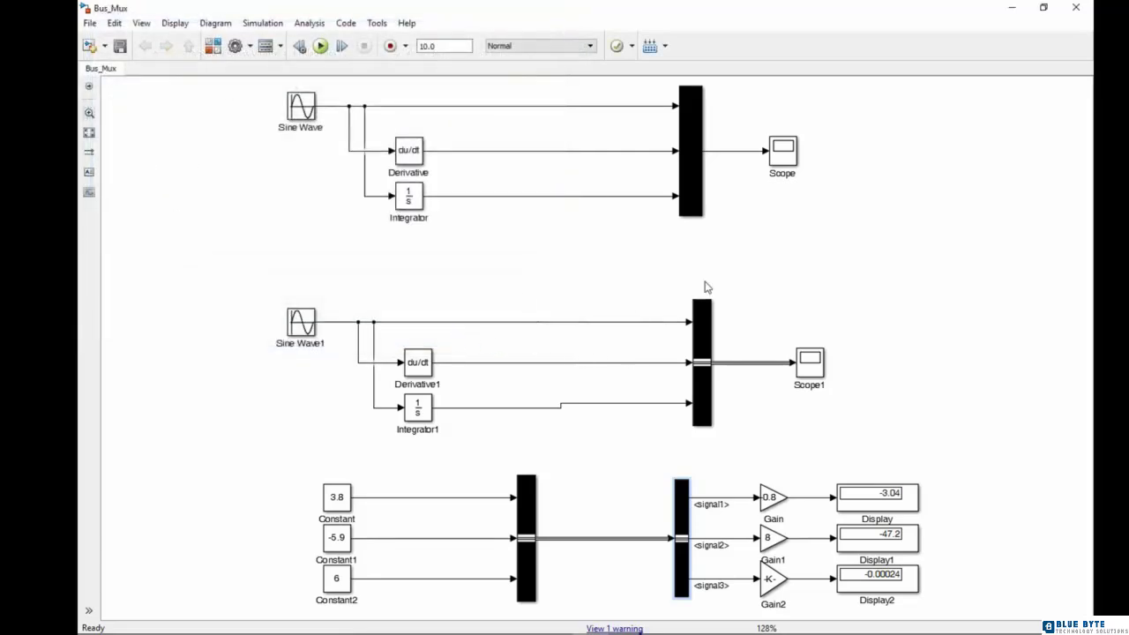
click(647, 257)
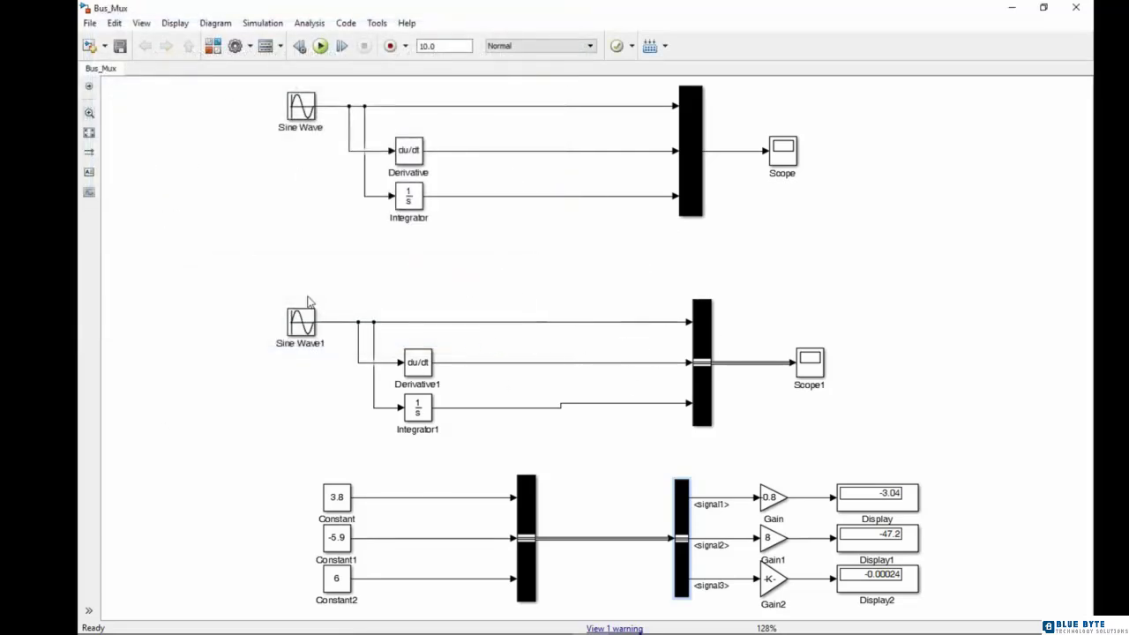